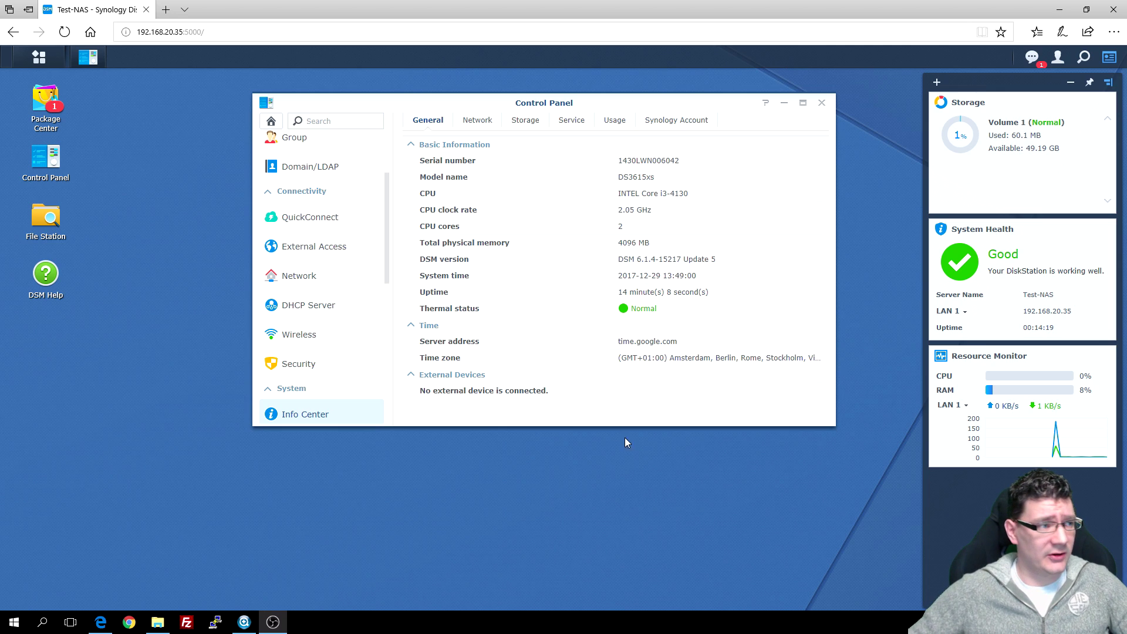
# - Install phpMyAdmin from Package Center, accepting its Web Station, MariaDB 10 and PHP 5.6 dependencies
pyautogui.click(54, 110)
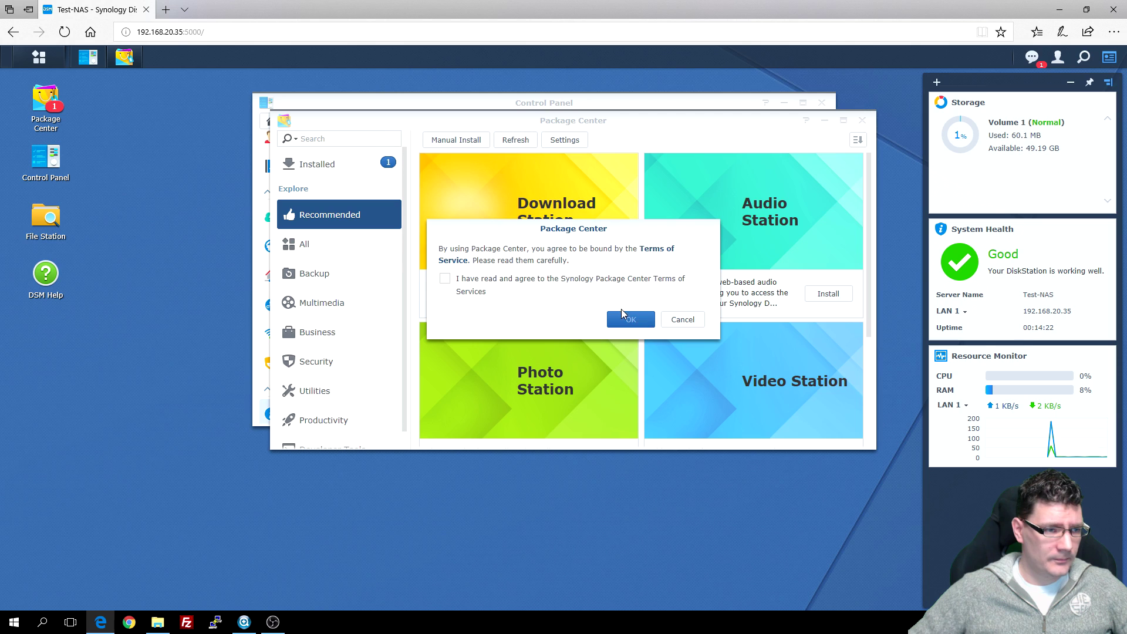
pyautogui.click(631, 320)
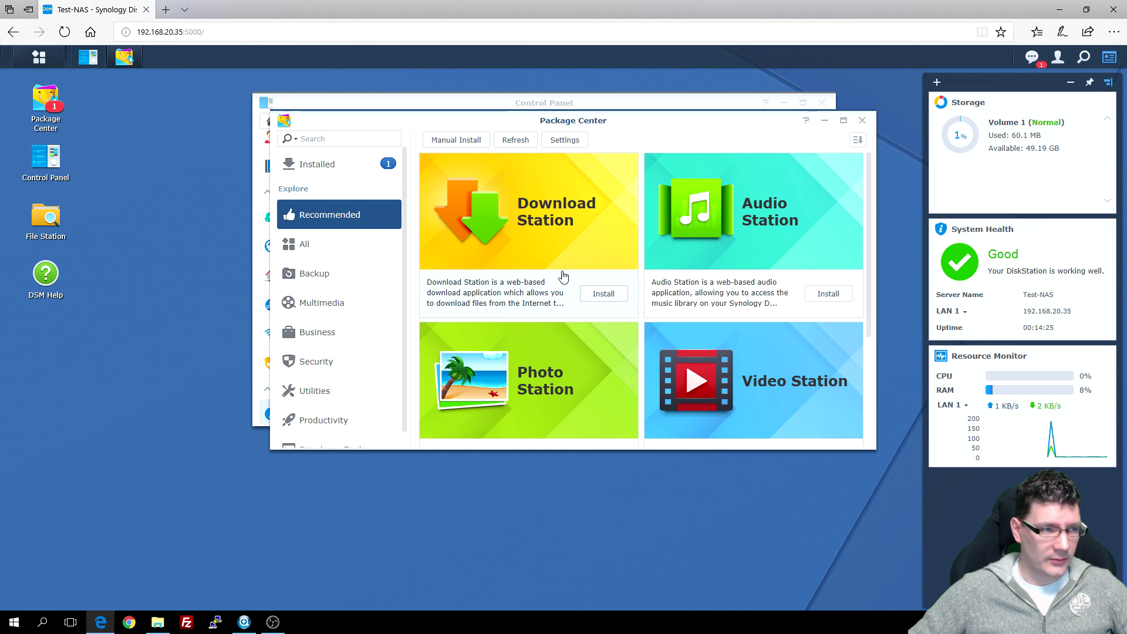
pyautogui.click(356, 142)
pyautogui.write('phpmyadmin')
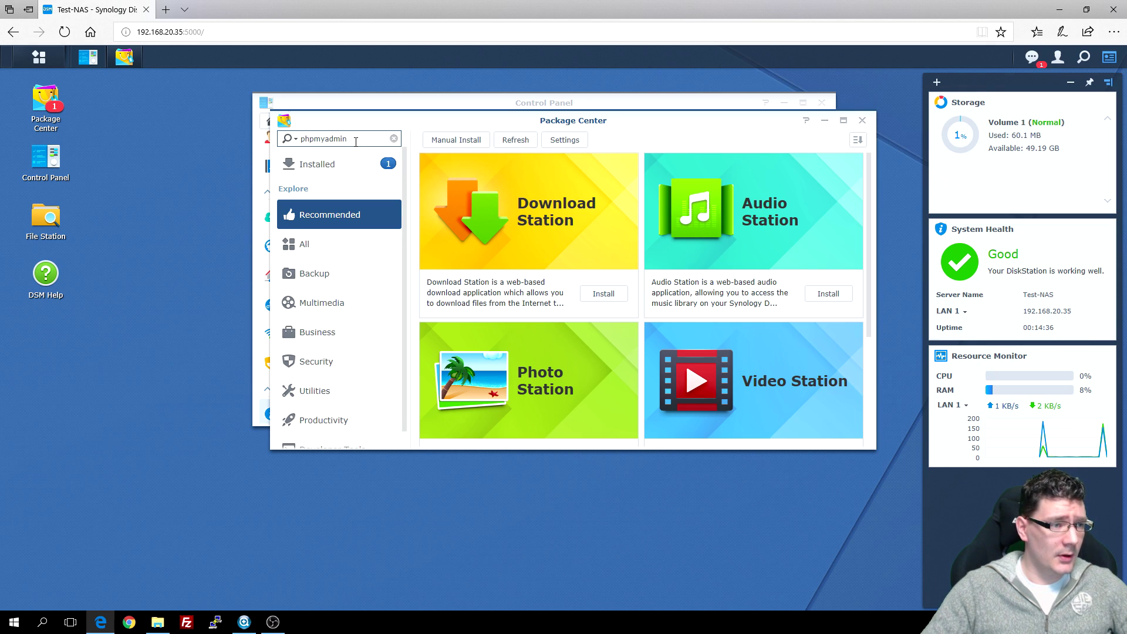
pyautogui.press('Return')
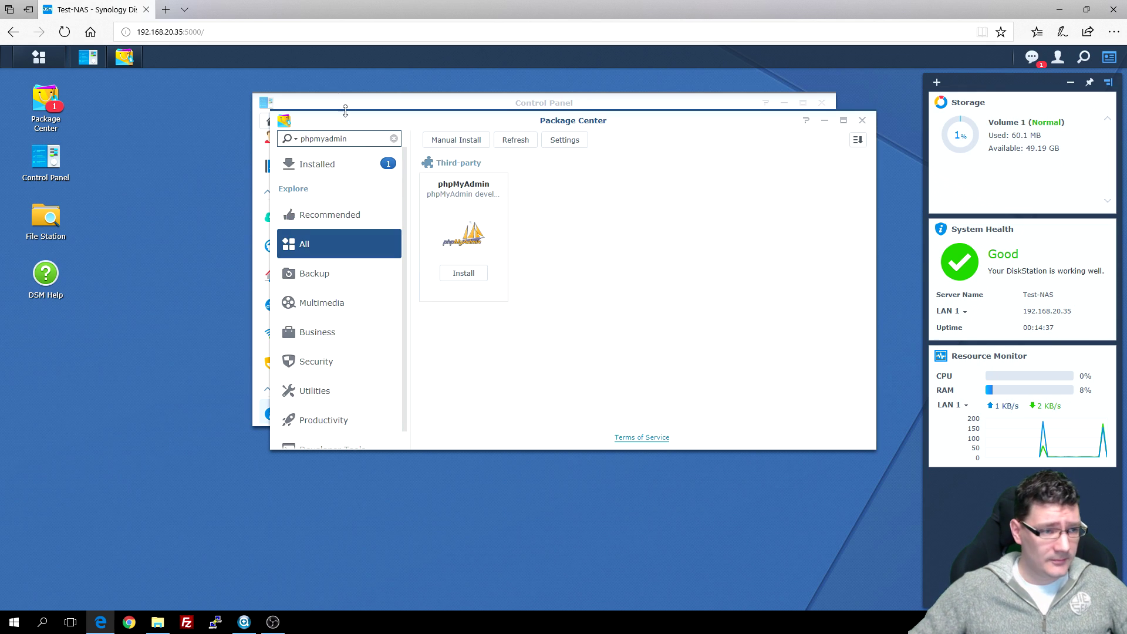
pyautogui.click(471, 279)
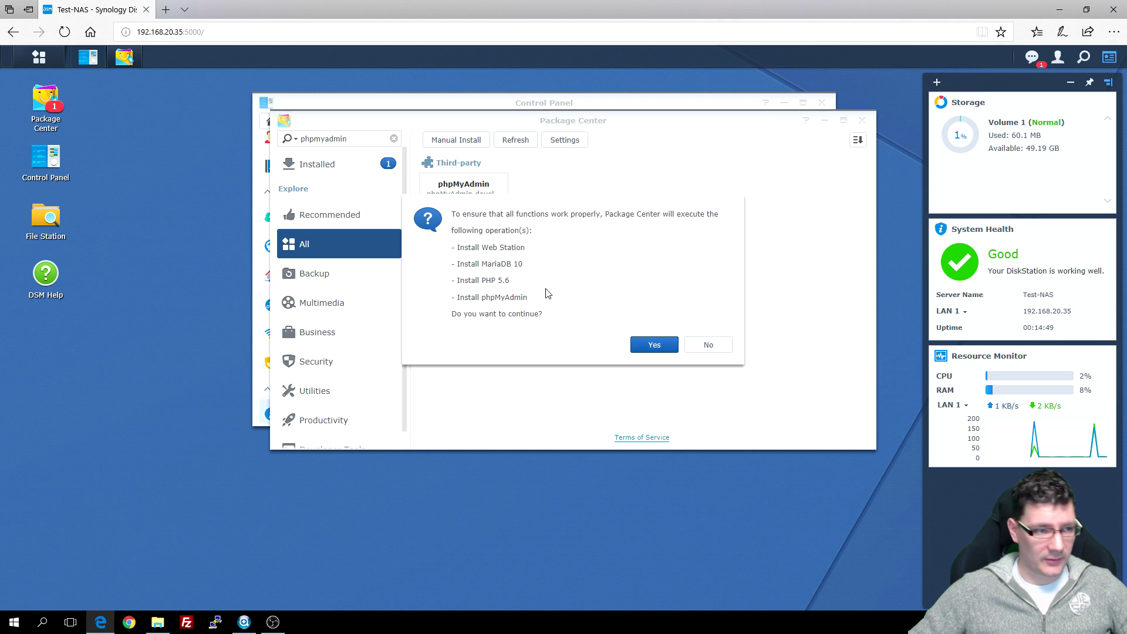
pyautogui.click(650, 346)
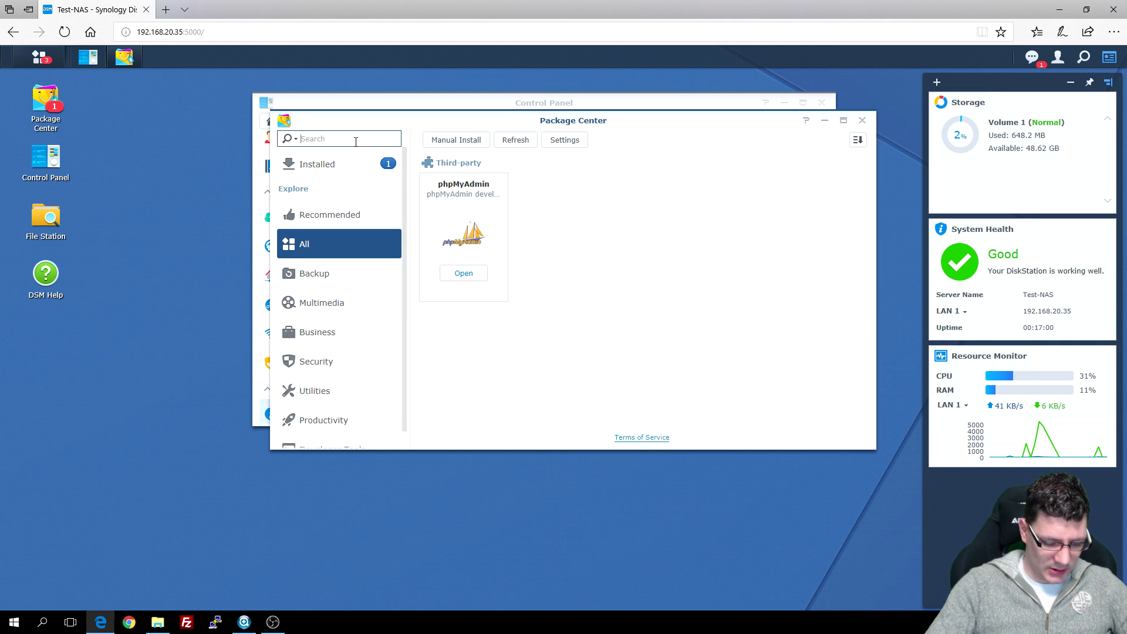
# - Search 'ap' and install Apache HTTP Server 2.4, then close Package Center
pyautogui.write('apache')
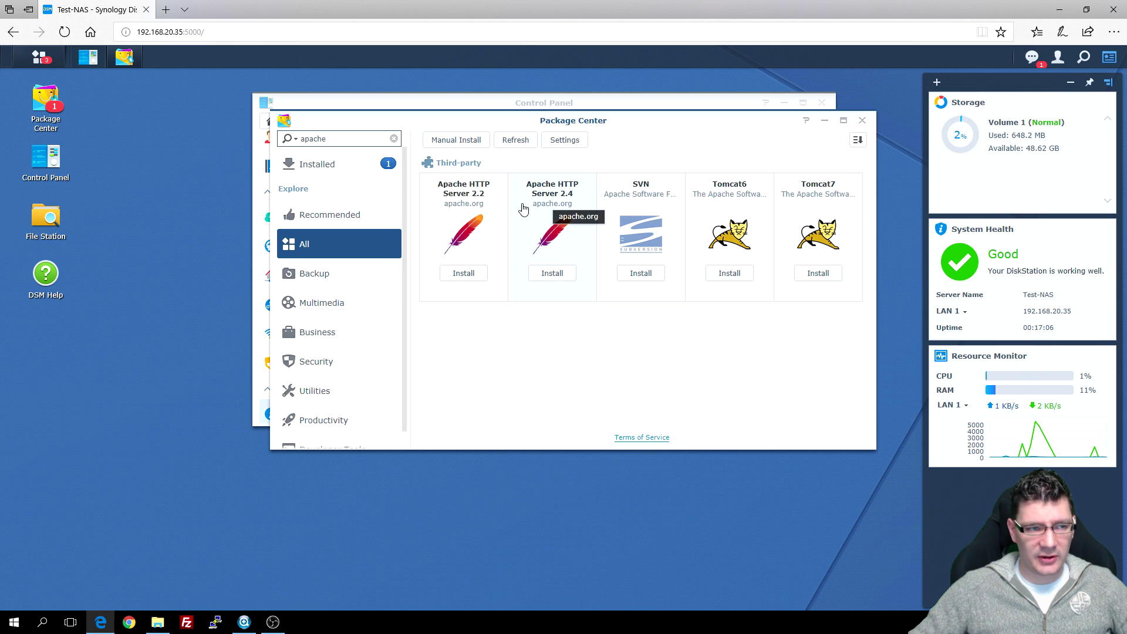
pyautogui.click(550, 274)
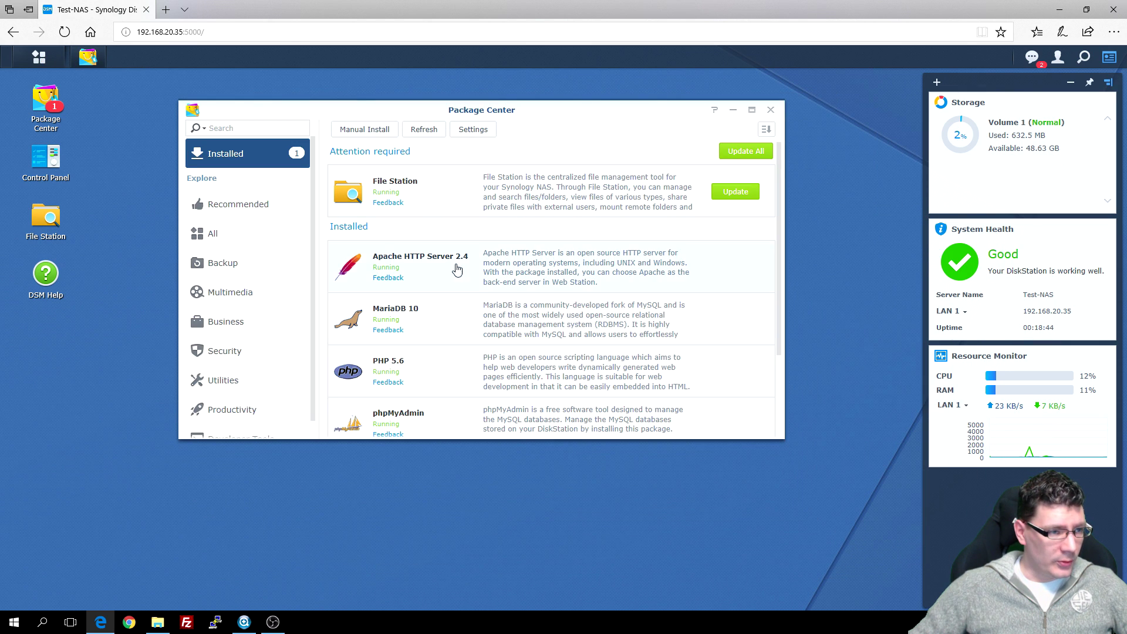
pyautogui.scroll(-2, 493, 292)
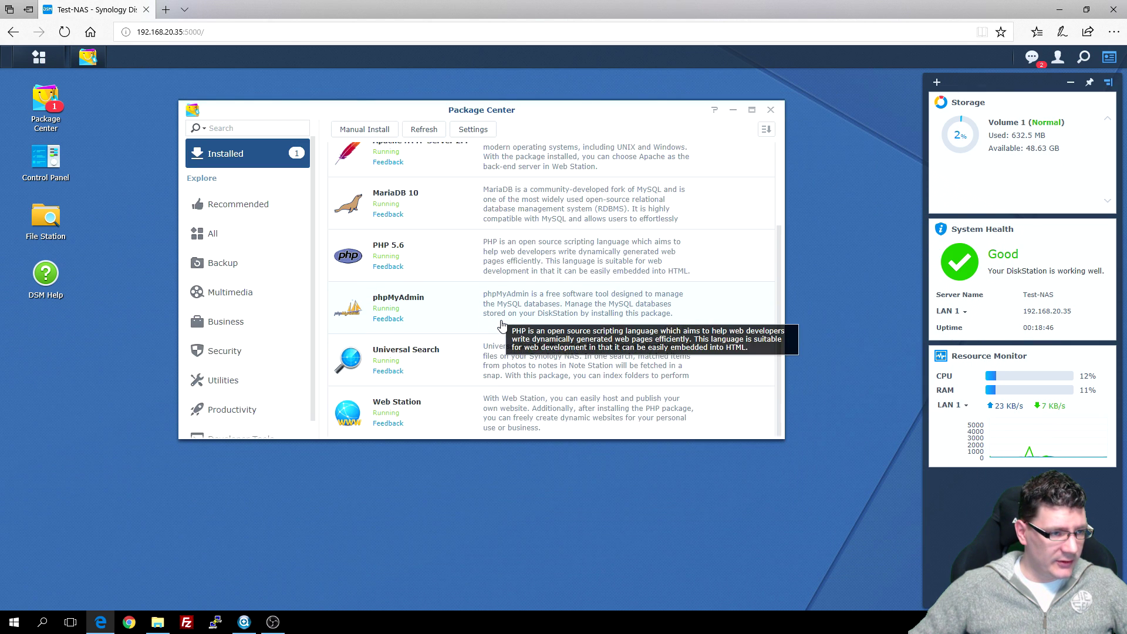
pyautogui.click(771, 111)
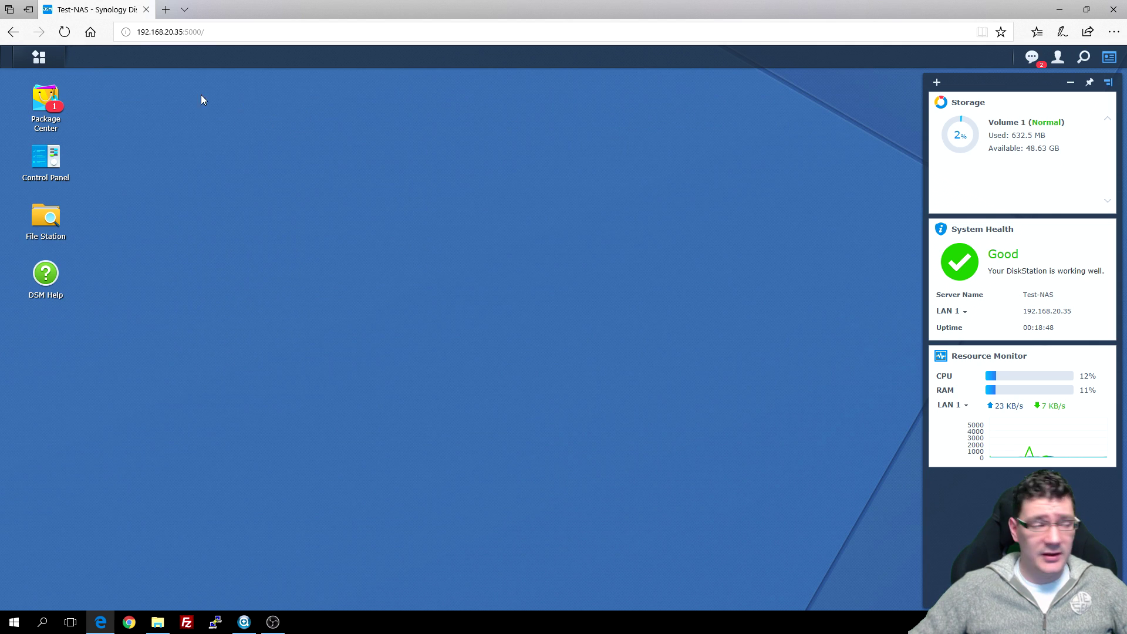
# - Open MariaDB 10 settings, log in, then enter, confirm and apply a new root password
pyautogui.click(41, 58)
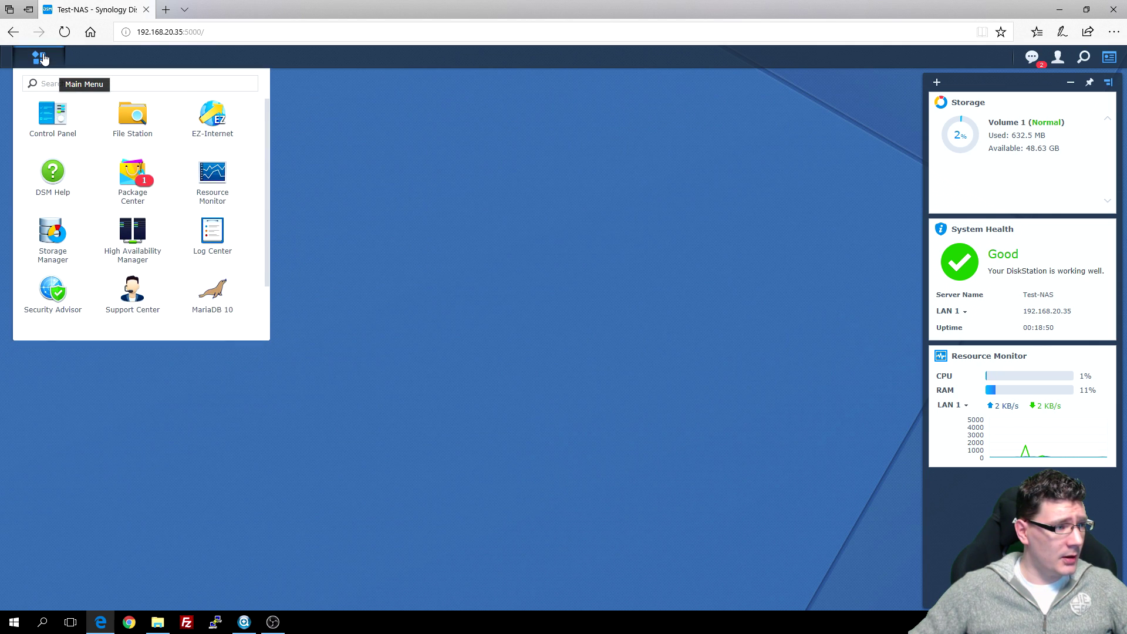
pyautogui.click(220, 292)
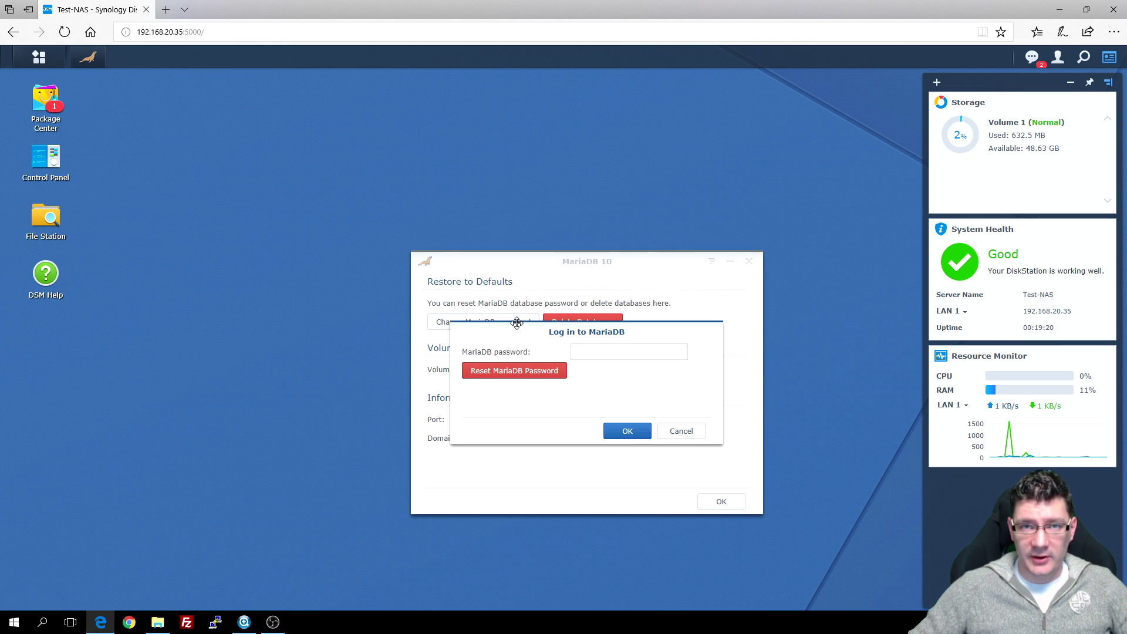
pyautogui.click(640, 350)
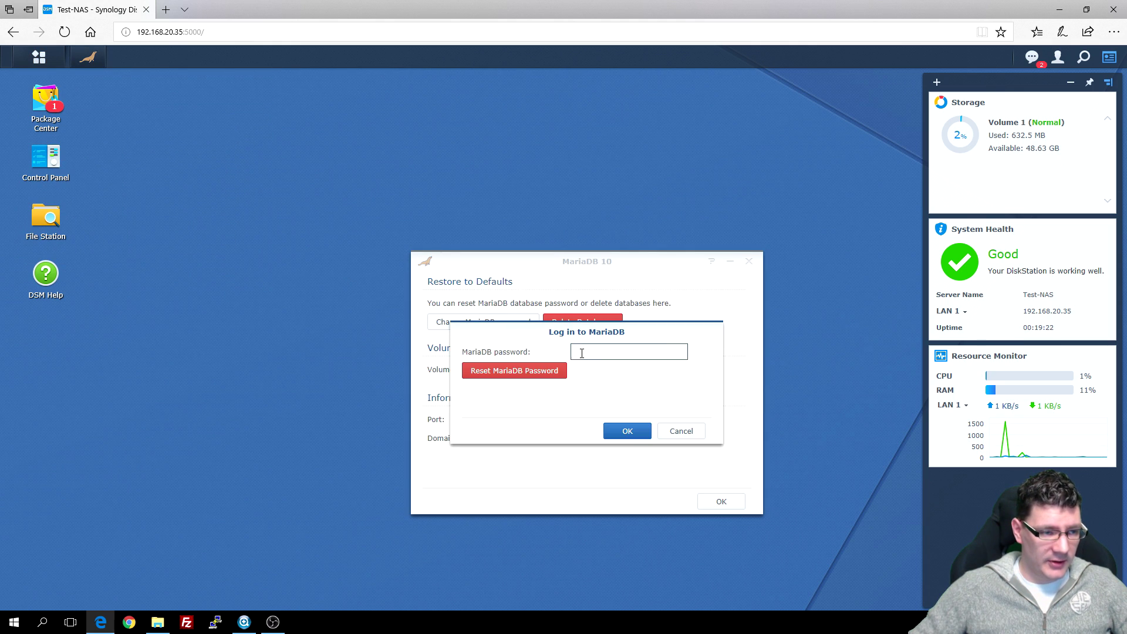
pyautogui.click(628, 432)
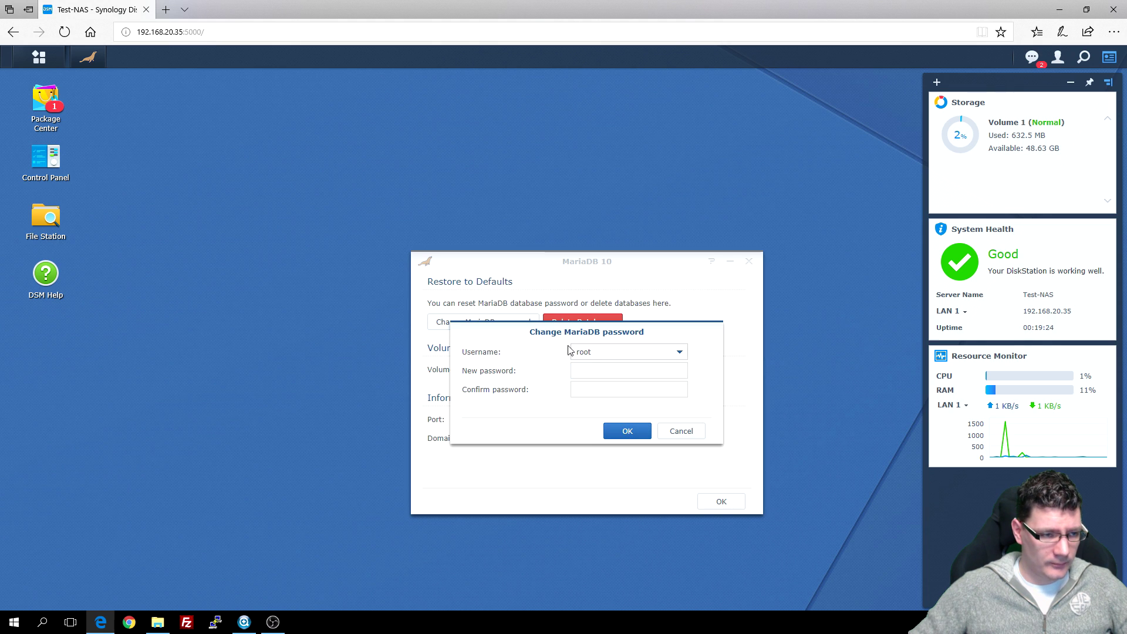
pyautogui.click(626, 371)
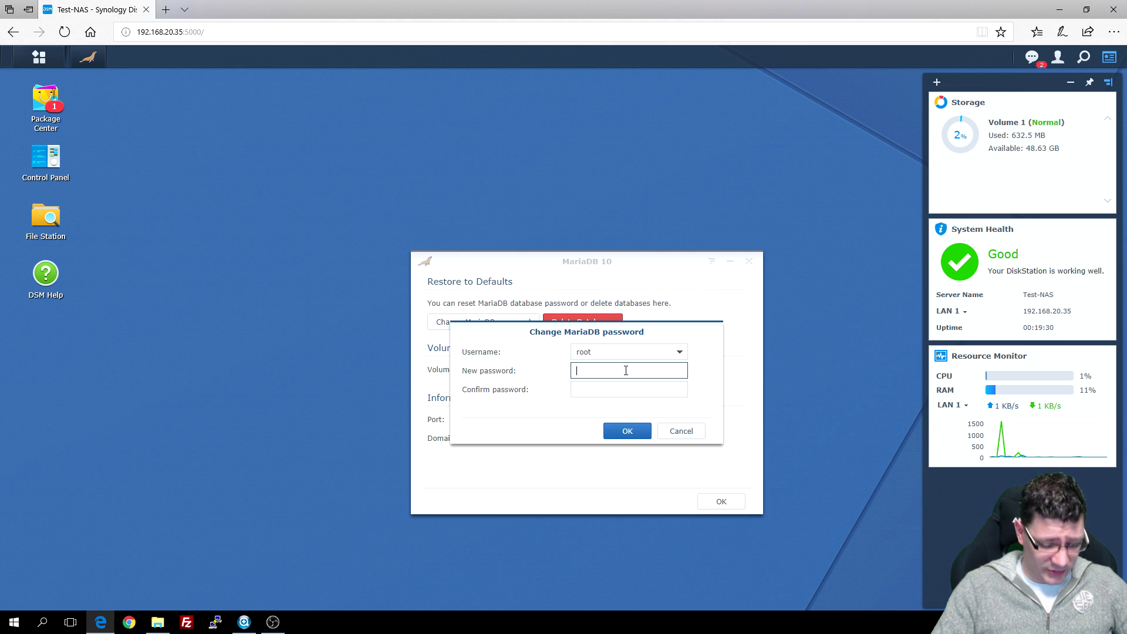
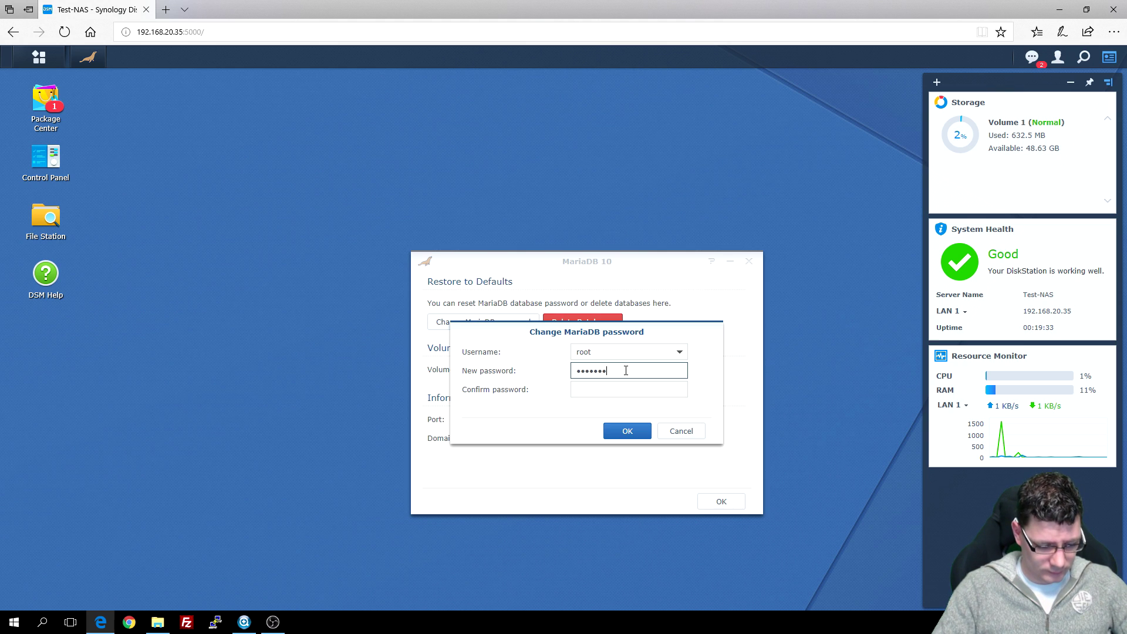
pyautogui.press('Tab')
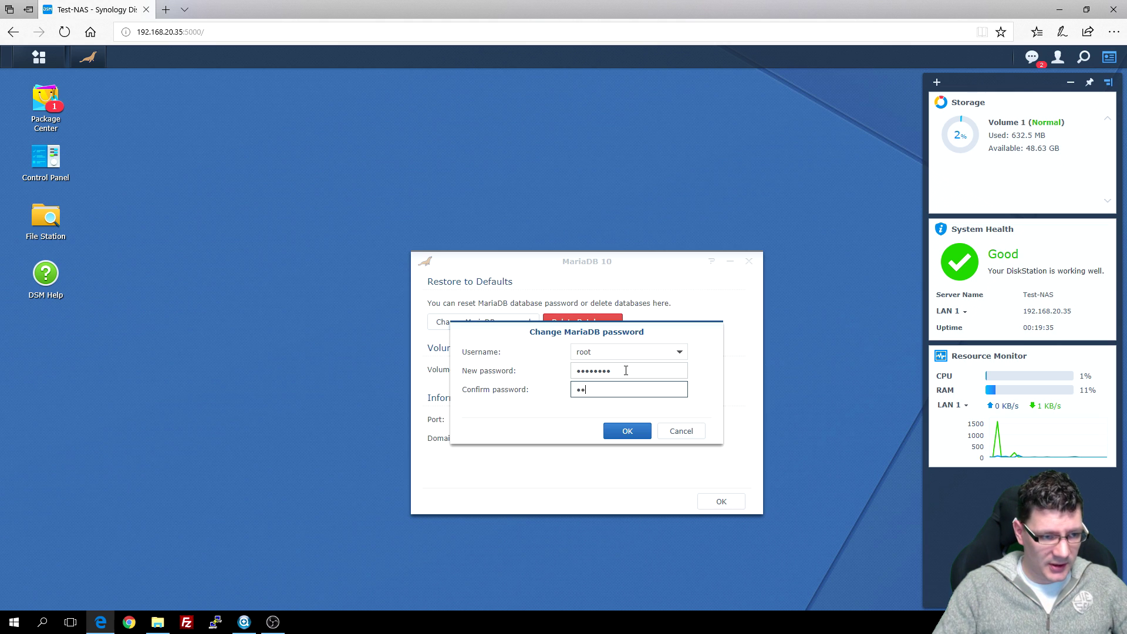
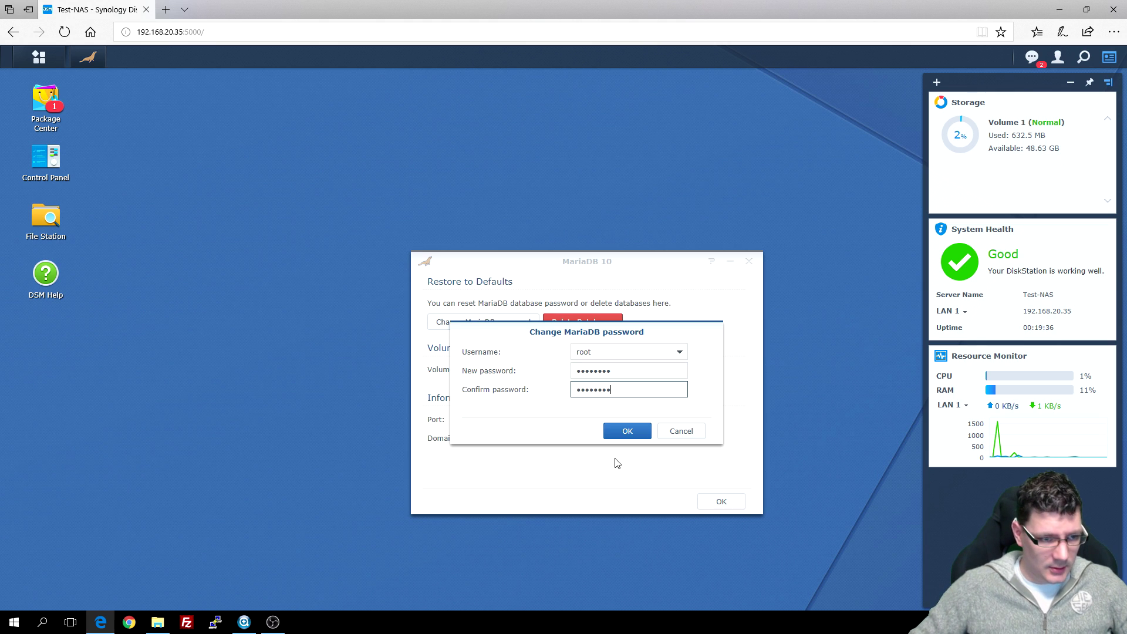
pyautogui.click(627, 433)
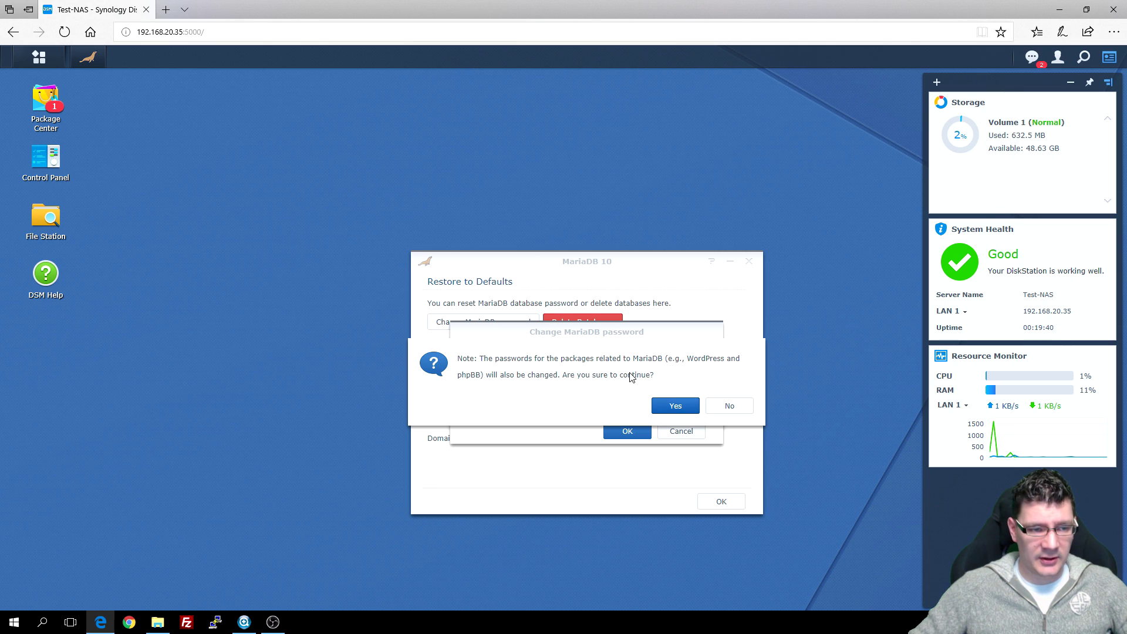
pyautogui.click(676, 405)
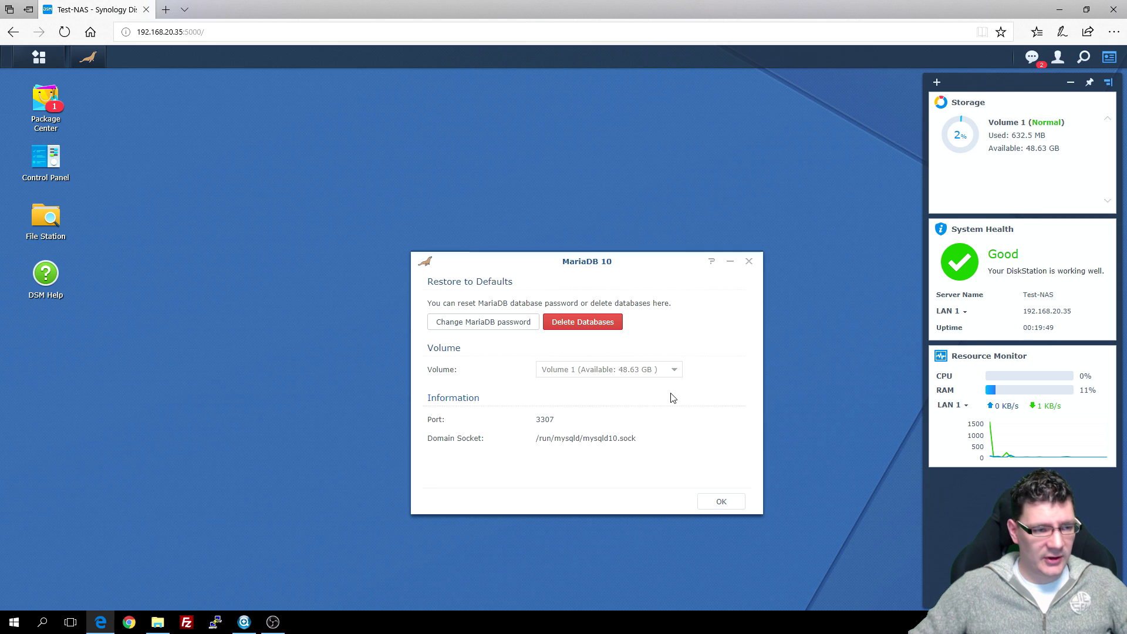
# - Close MariaDB settings and open Web Station, dismissing the multiple back-ends notice
pyautogui.click(721, 502)
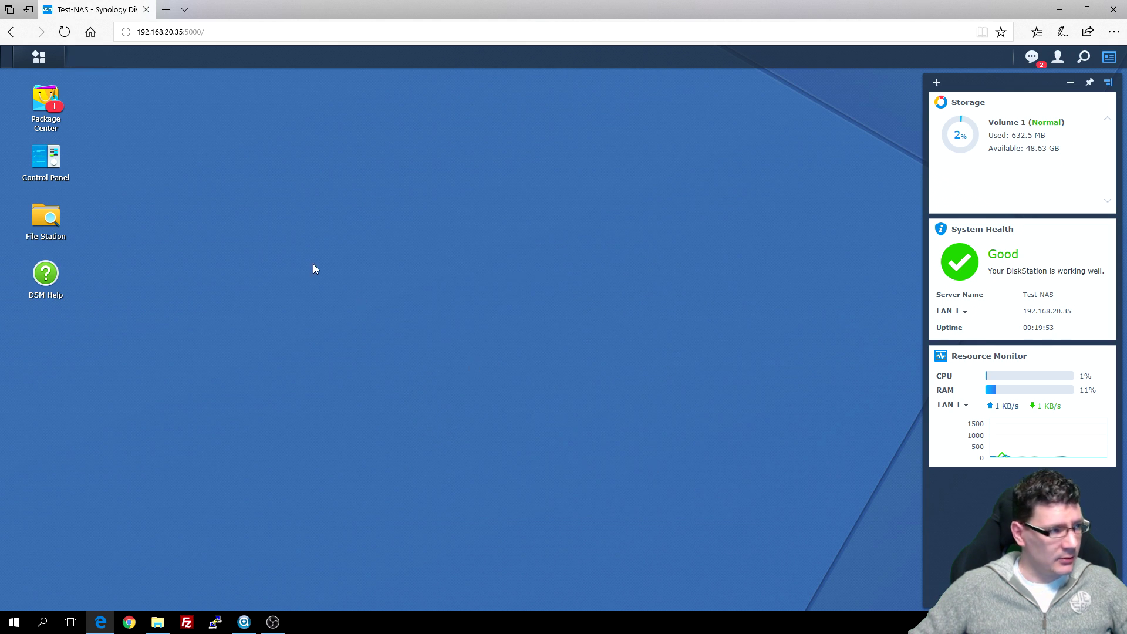
pyautogui.click(38, 57)
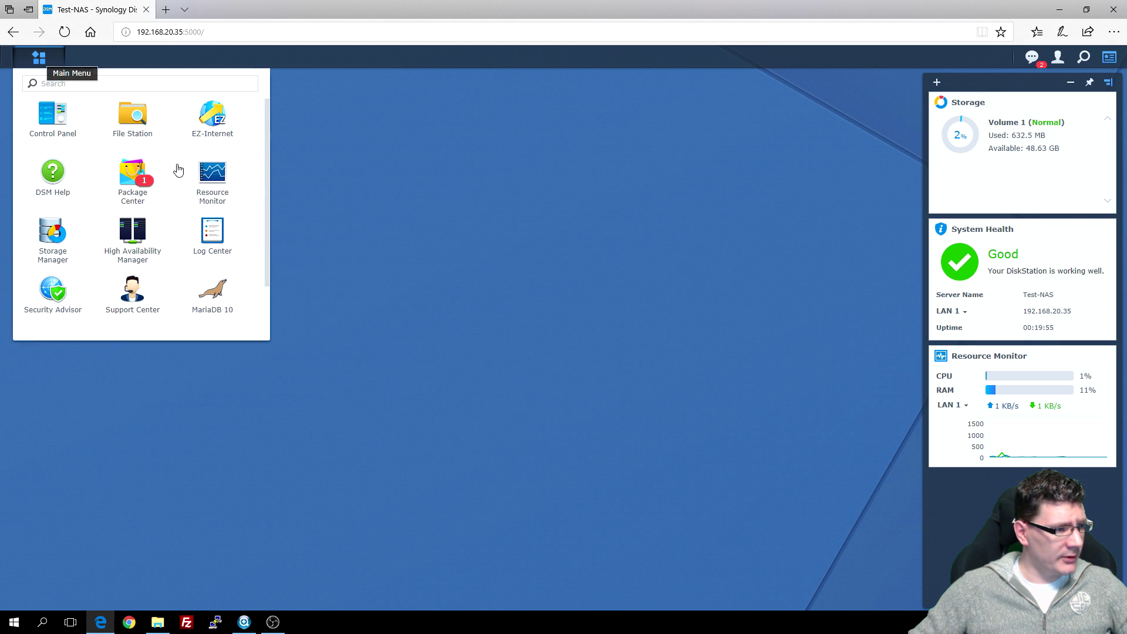
pyautogui.scroll(-1, 179, 223)
pyautogui.click(54, 294)
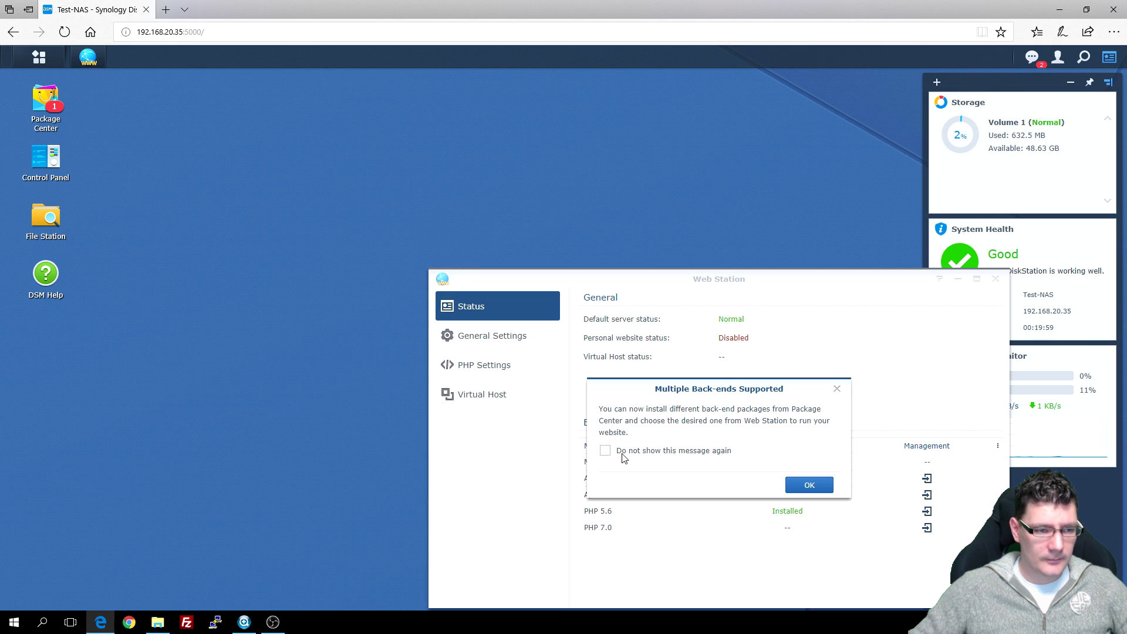
pyautogui.click(805, 482)
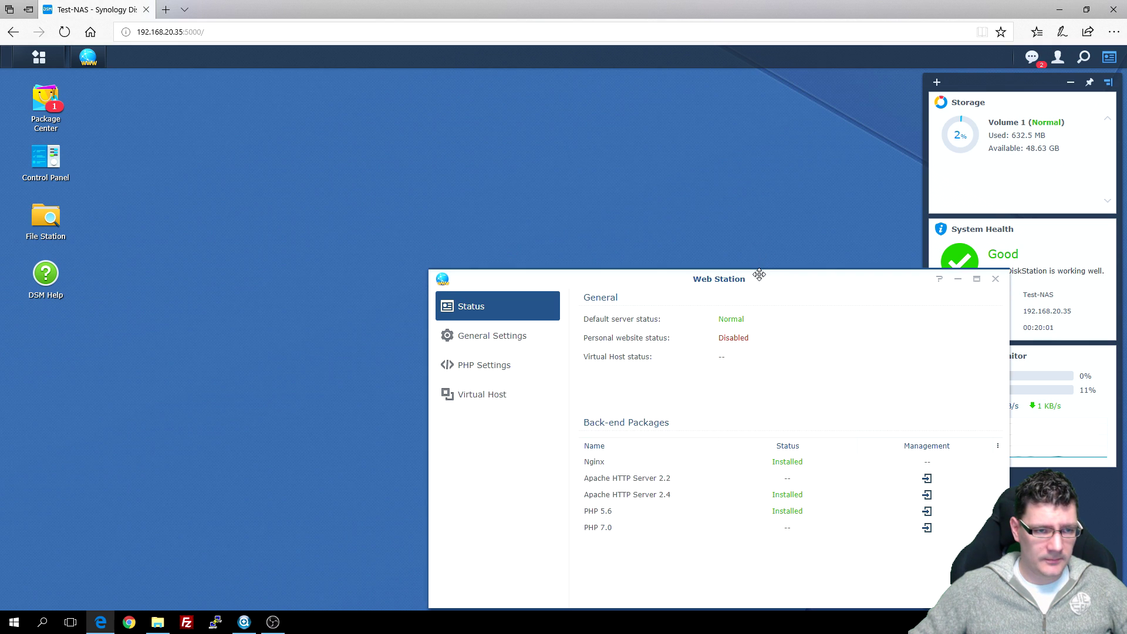
pyautogui.moveTo(759, 274); pyautogui.dragTo(553, 135)
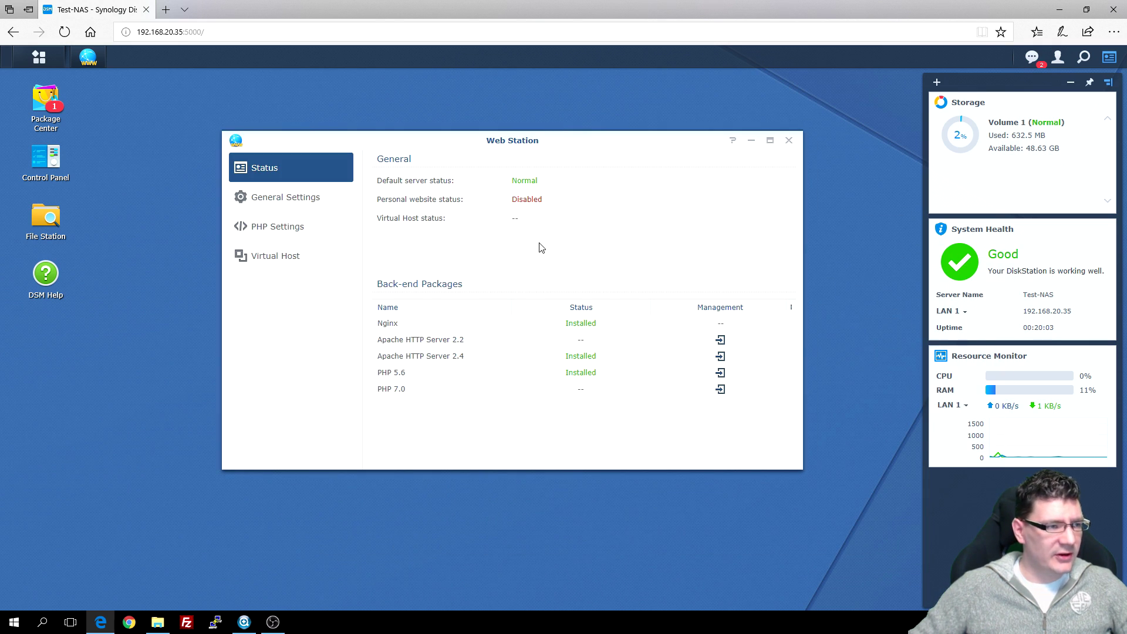
# - Set Web Station's back-end to Apache HTTP Server 2.4 with PHP 5.6 and apply
pyautogui.click(298, 199)
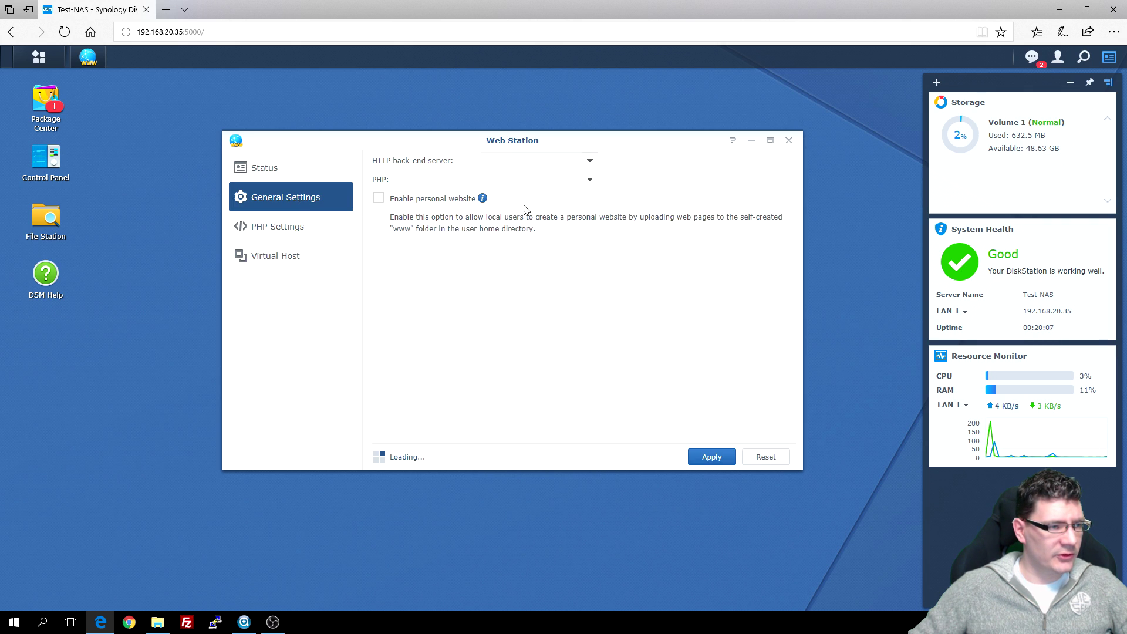
pyautogui.click(550, 166)
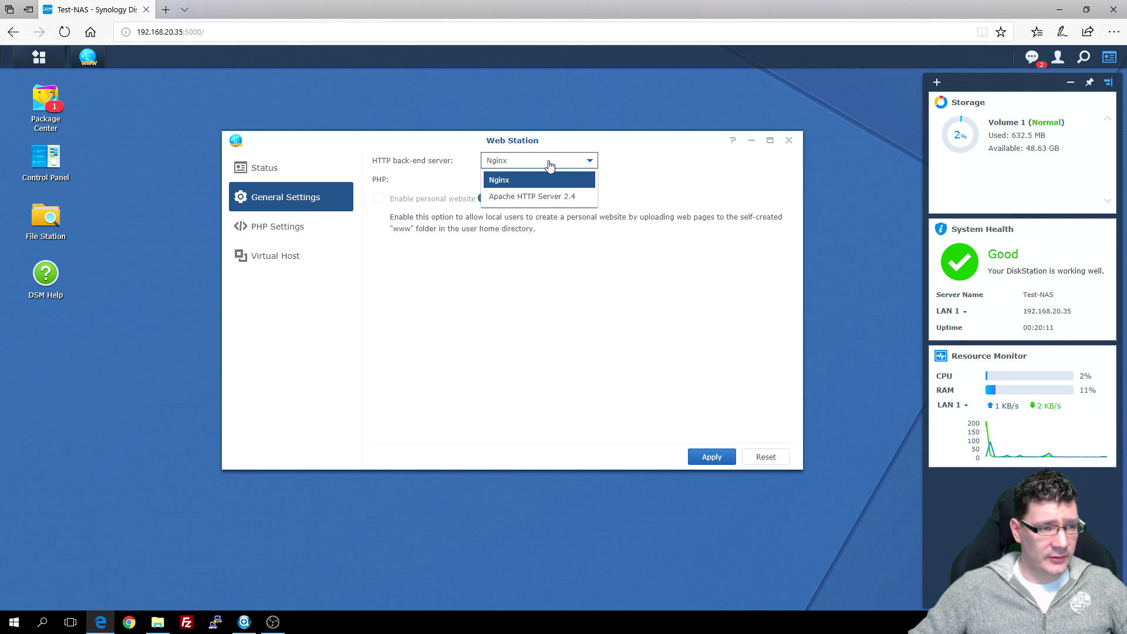
pyautogui.click(550, 200)
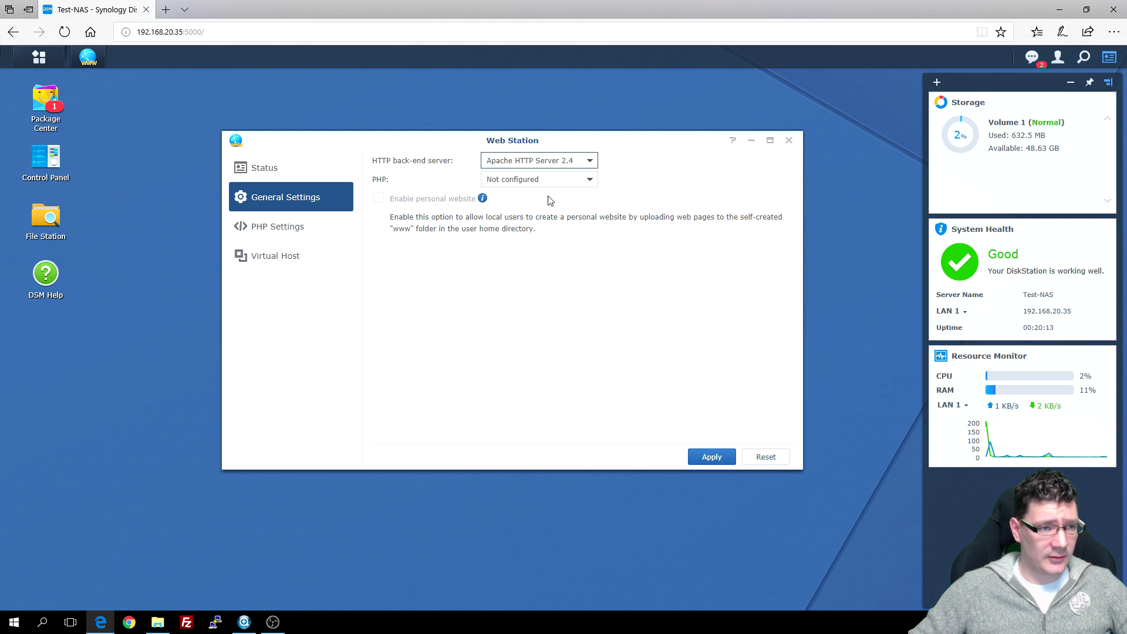
pyautogui.click(575, 183)
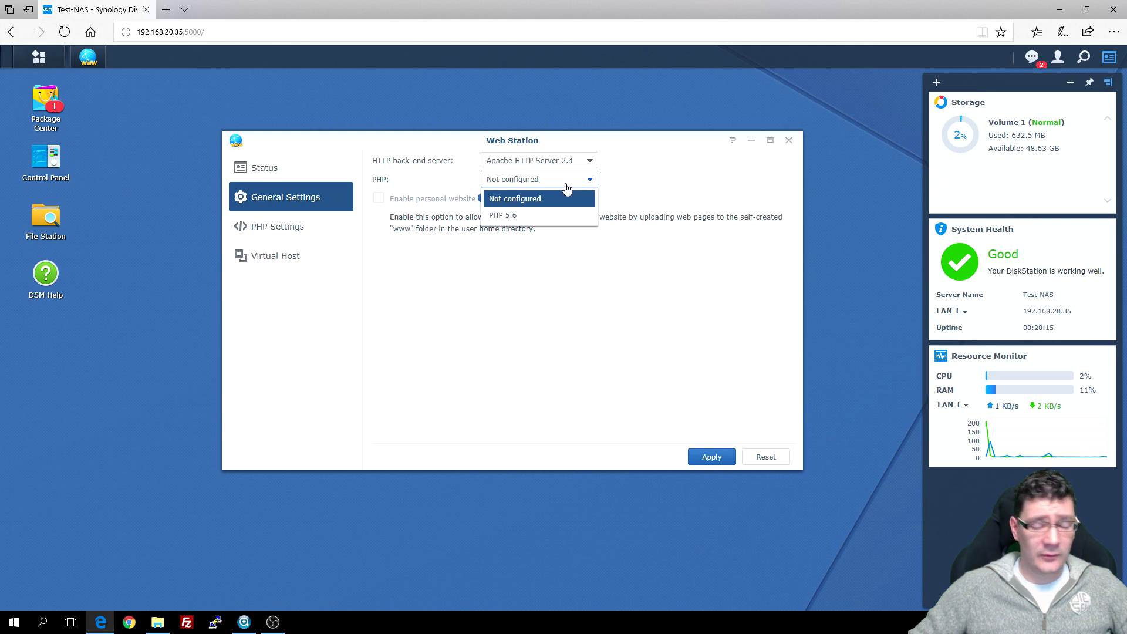
pyautogui.click(531, 215)
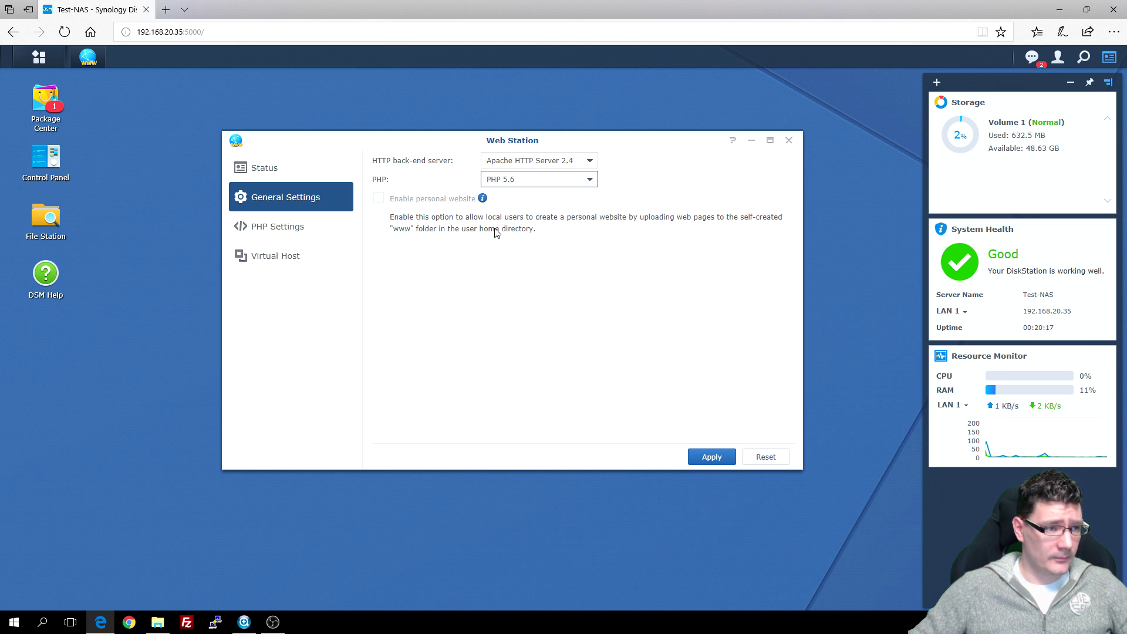
pyautogui.click(712, 459)
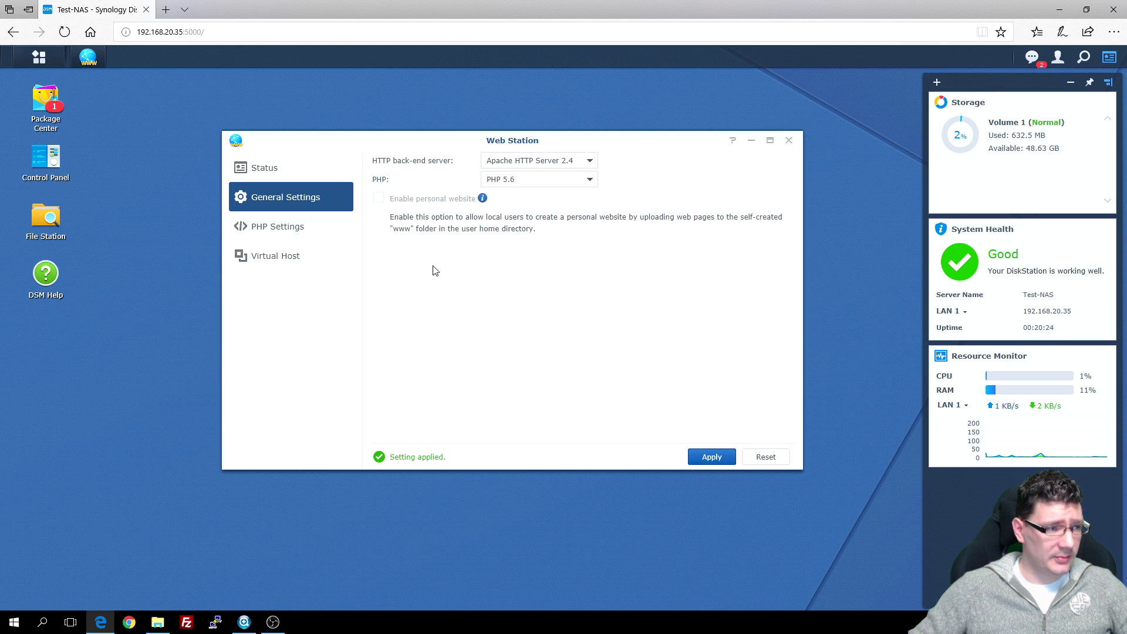
# - Set a custom open_basedir of 'none', enable all PHP extensions, apply, and close Web Station
pyautogui.click(285, 233)
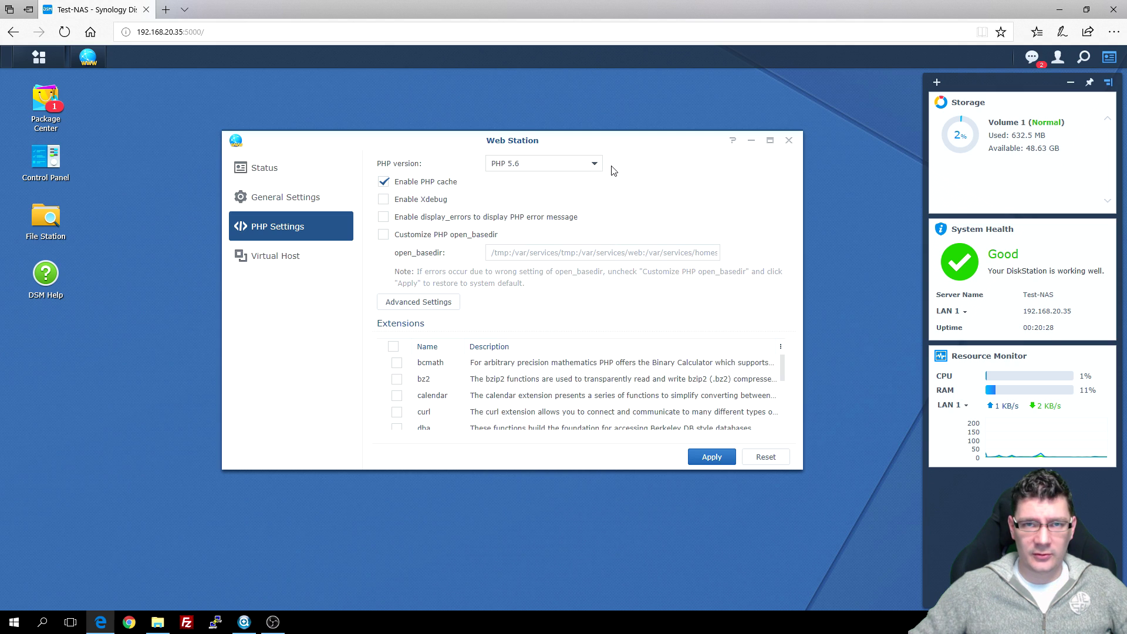
pyautogui.click(384, 235)
pyautogui.click(562, 253)
pyautogui.hotkey('ctrl', 'a')
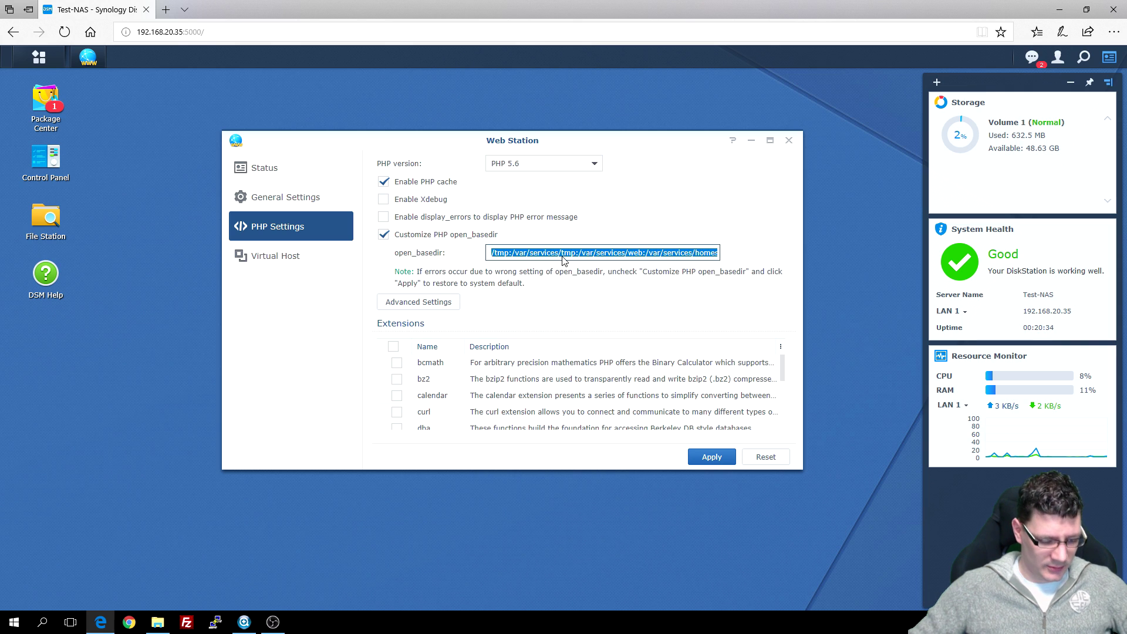
pyautogui.write('none')
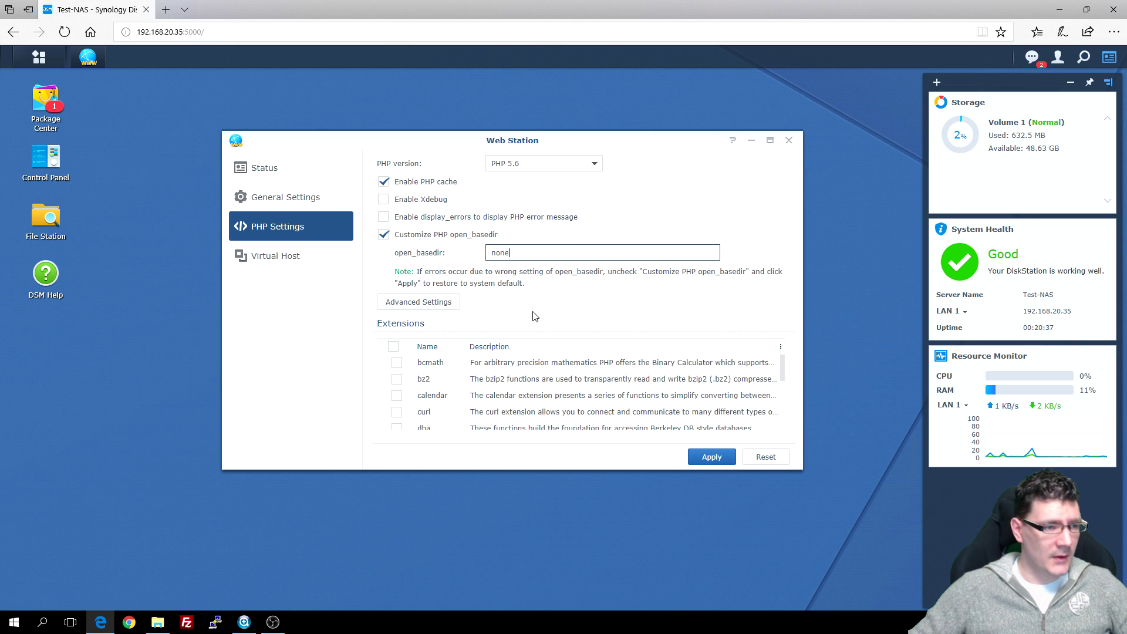
pyautogui.click(394, 347)
pyautogui.scroll(-2, 584, 390)
pyautogui.scroll(-3, 583, 388)
pyautogui.scroll(2, 583, 390)
pyautogui.scroll(3, 583, 394)
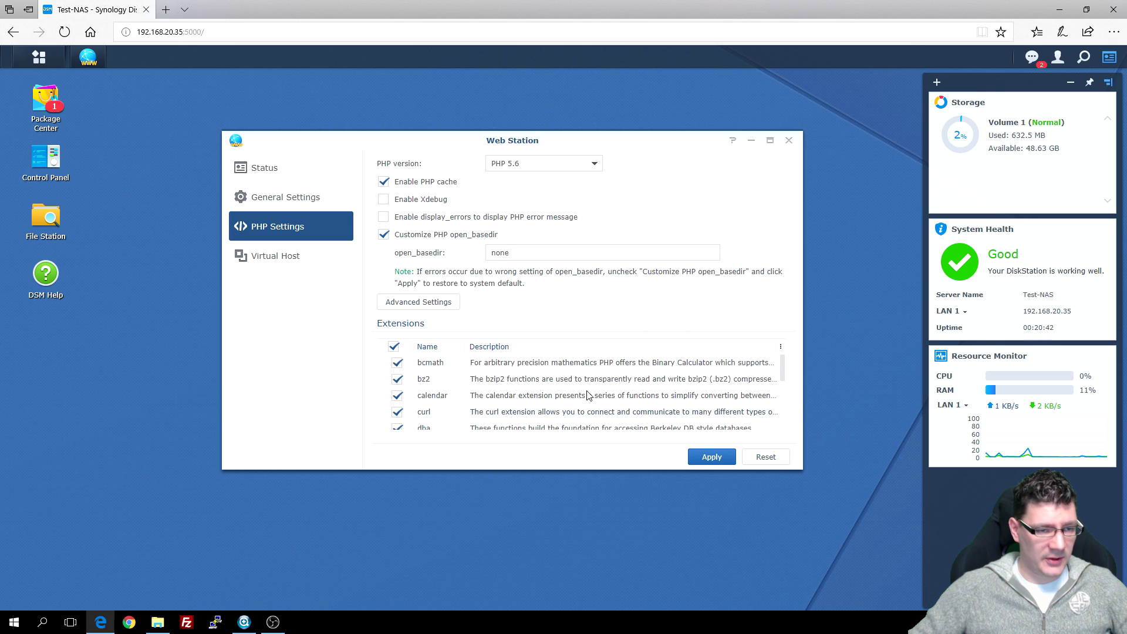
pyautogui.click(710, 458)
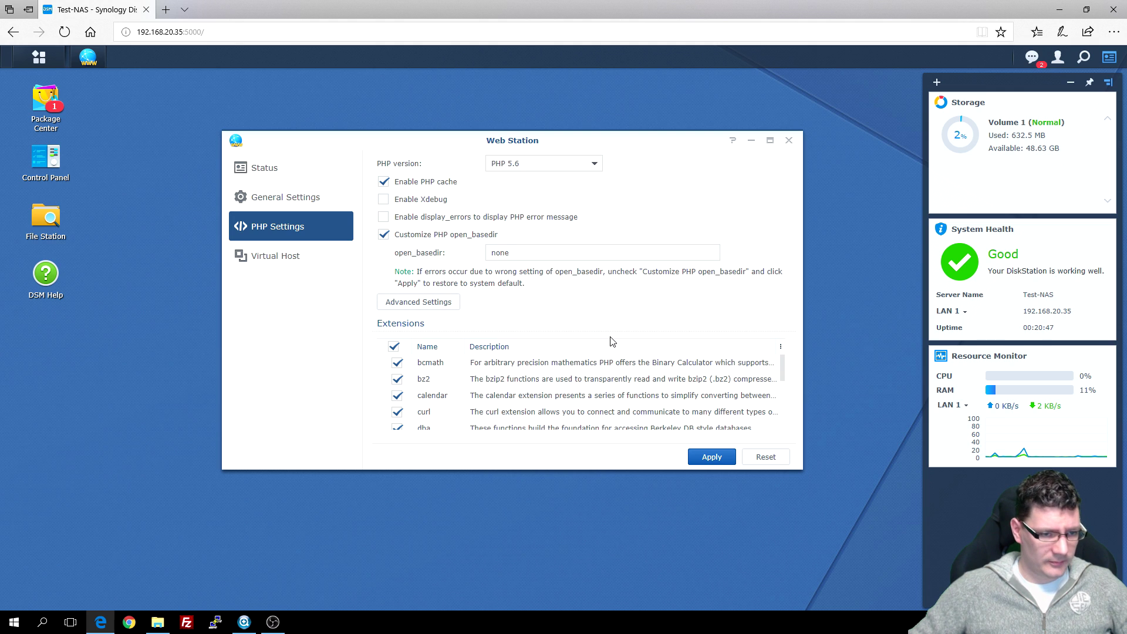
pyautogui.click(789, 141)
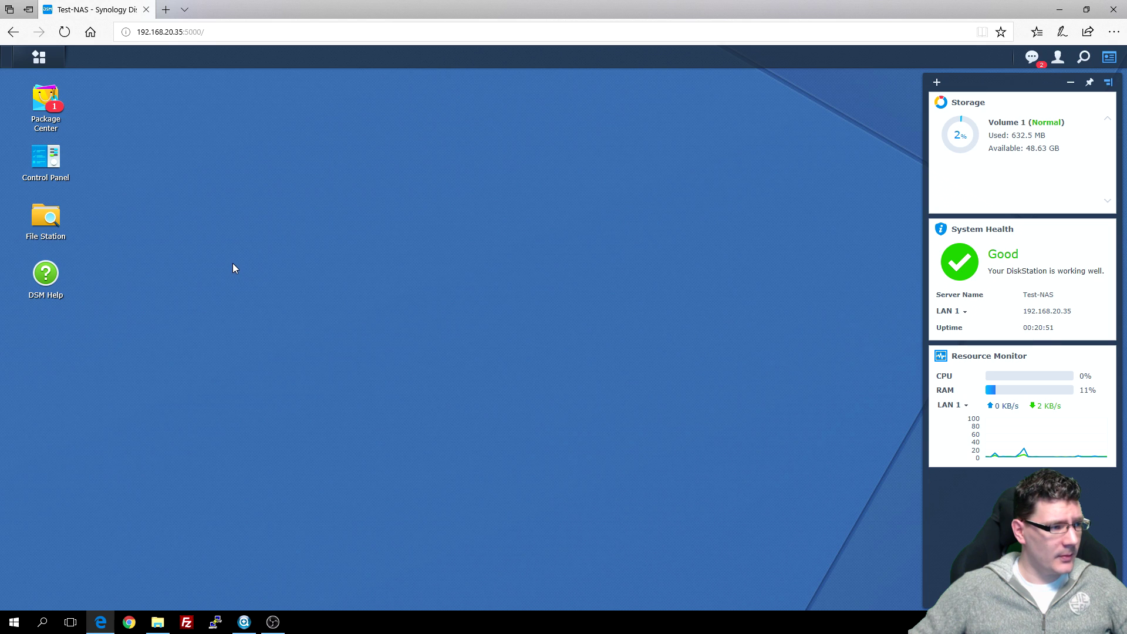
# - Open Control Panel from the desktop, centre the window, and switch to Advanced Mode
pyautogui.doubleClick(52, 166)
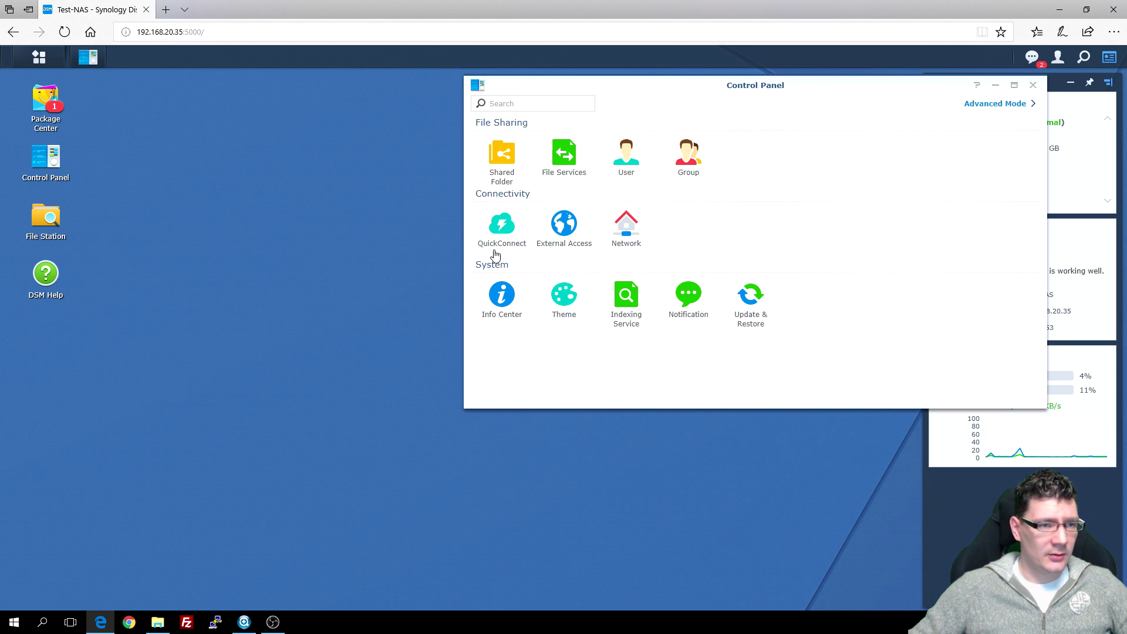
pyautogui.moveTo(818, 81); pyautogui.dragTo(672, 136)
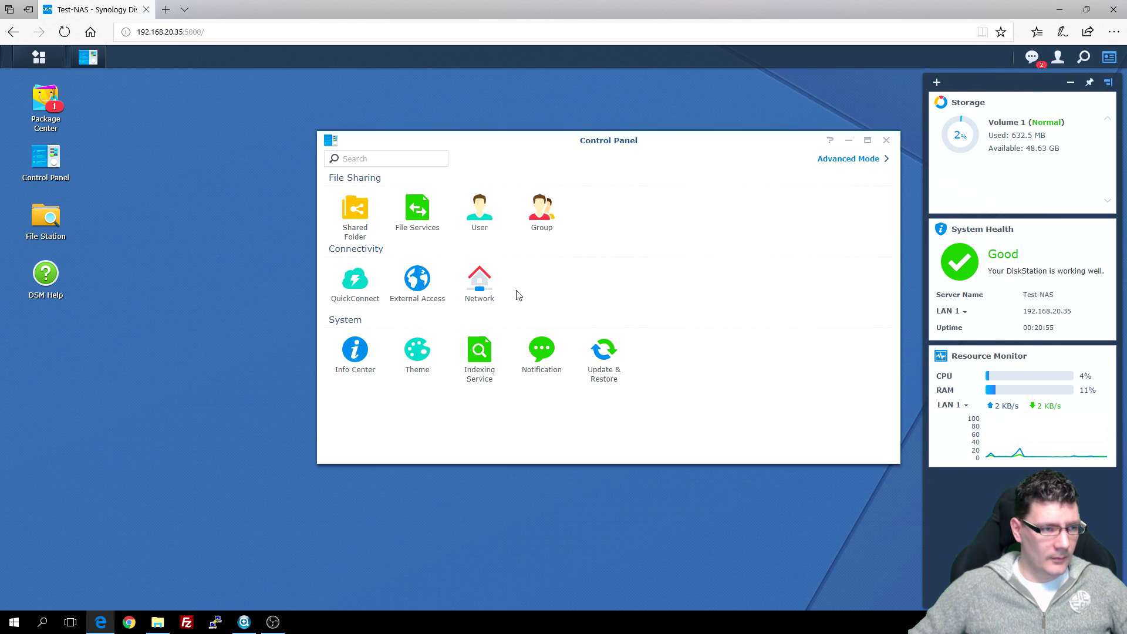
pyautogui.click(835, 159)
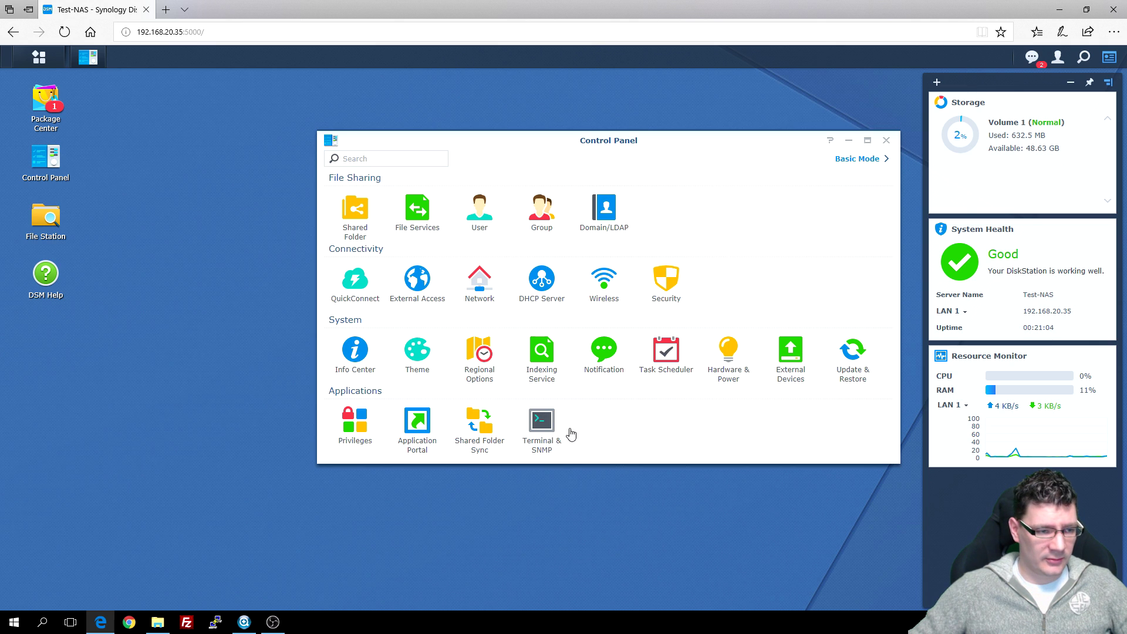
# - In Terminal & SNMP, enable the SSH service on port 22 and apply
pyautogui.click(542, 422)
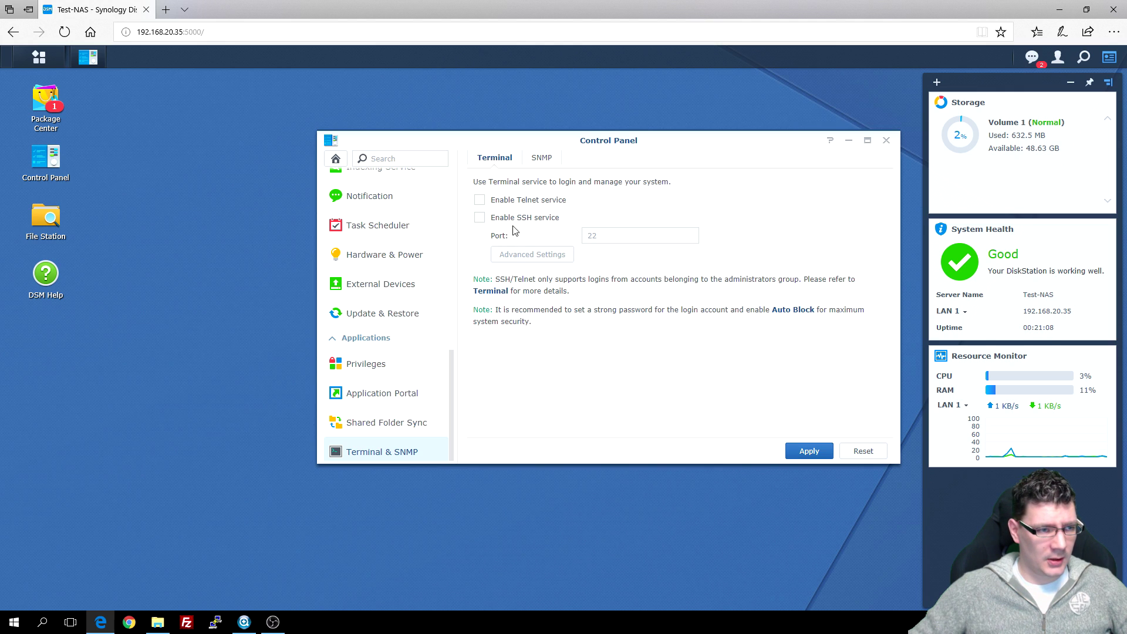
pyautogui.click(480, 218)
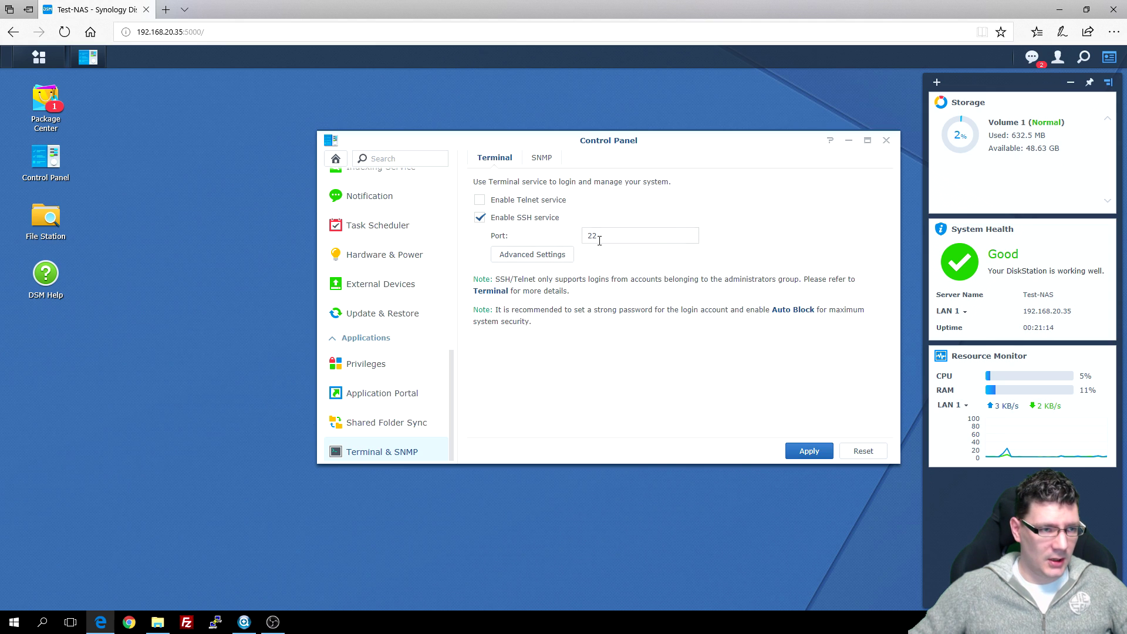
pyautogui.click(619, 233)
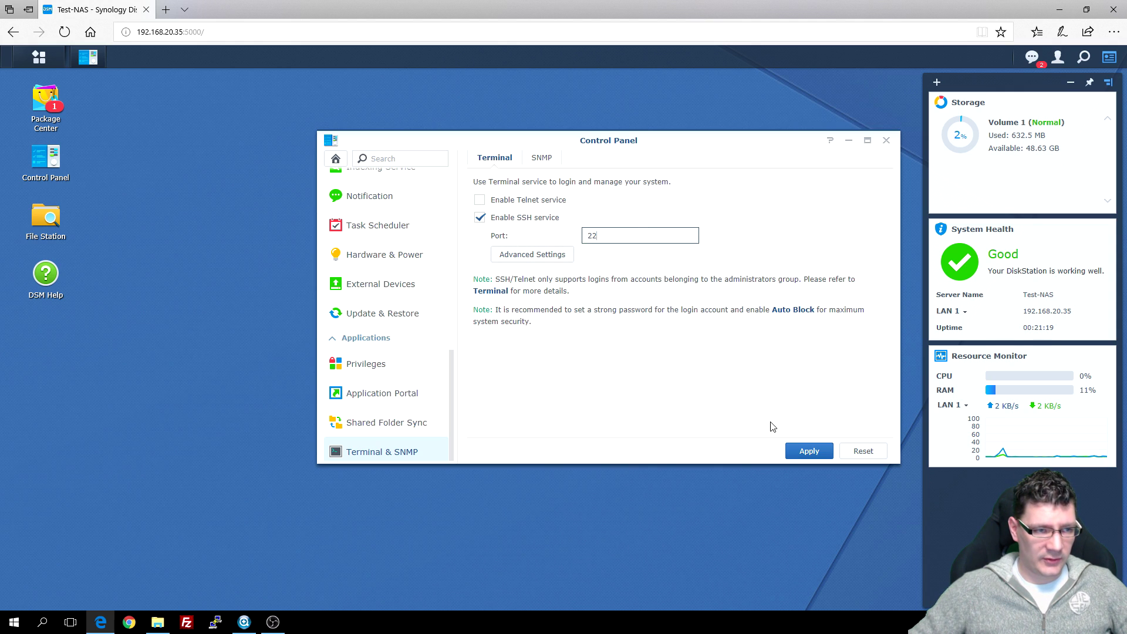
pyautogui.click(800, 452)
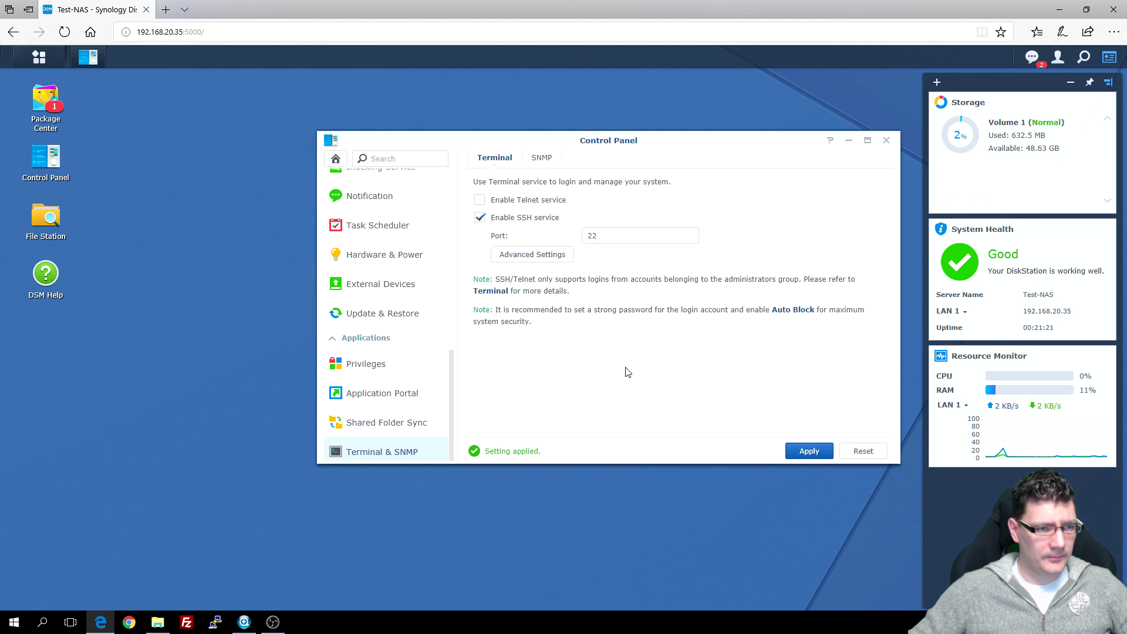
pyautogui.scroll(3, 417, 284)
pyautogui.scroll(-3, 417, 284)
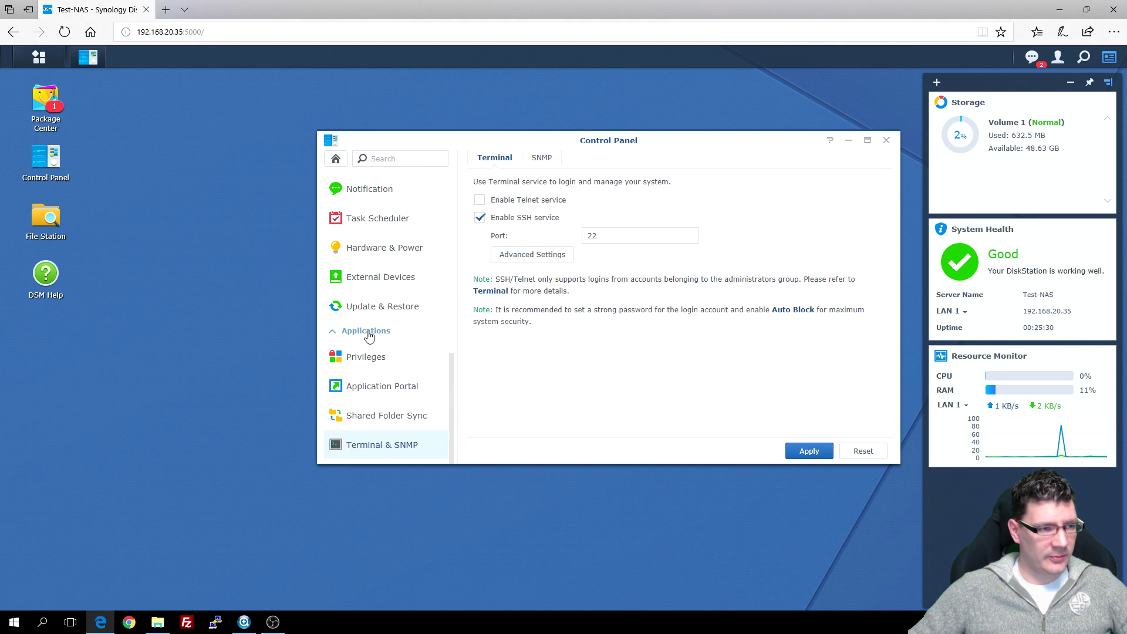
pyautogui.scroll(5, 370, 332)
pyautogui.scroll(5, 370, 325)
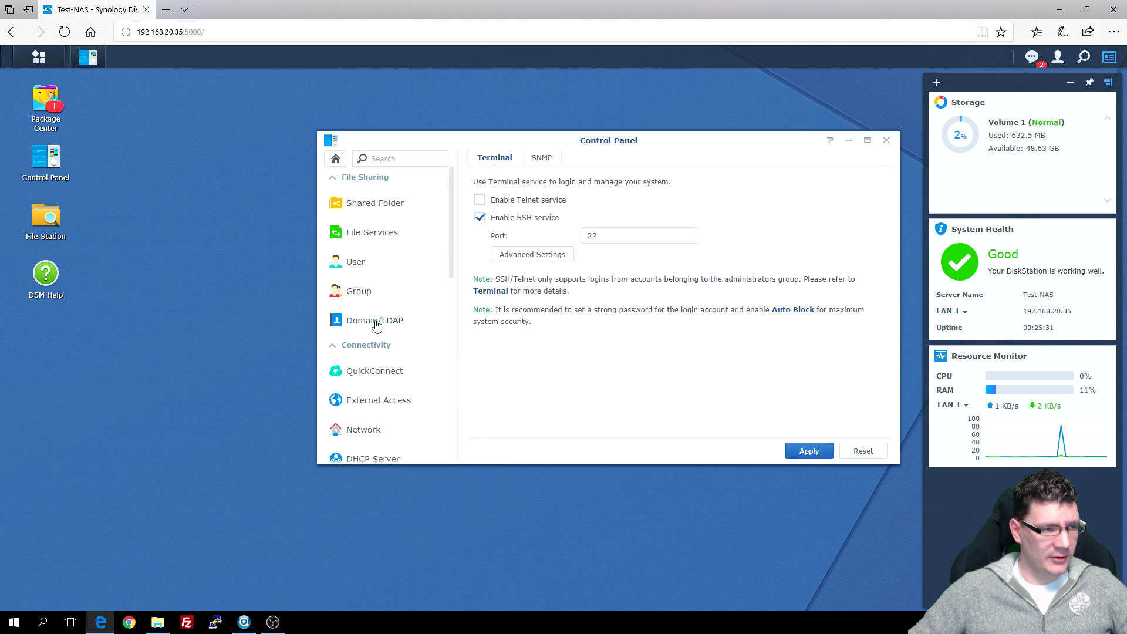
# - Create a shared folder with name and description 'NextCloud', keeping default permissions
pyautogui.click(368, 207)
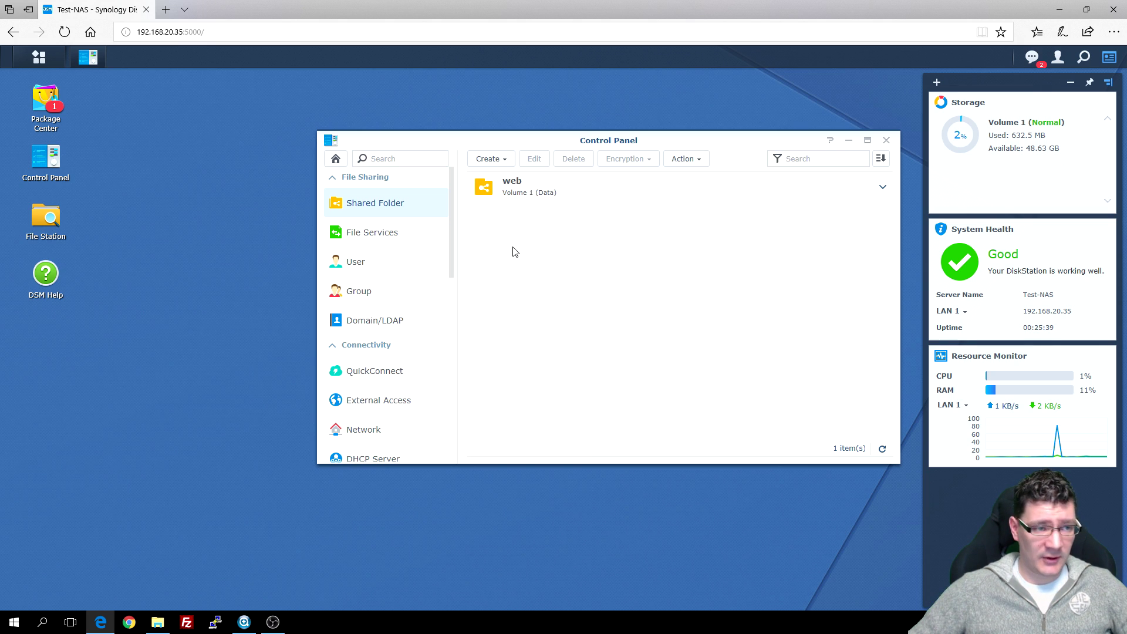
pyautogui.rightClick(515, 252)
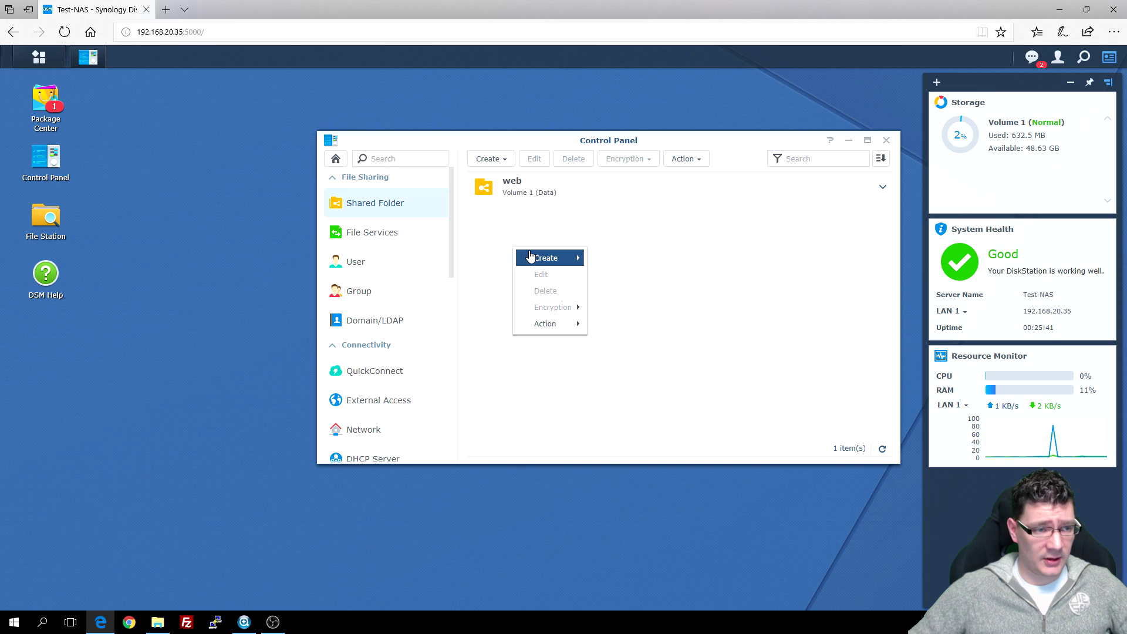
pyautogui.moveTo(547, 258)
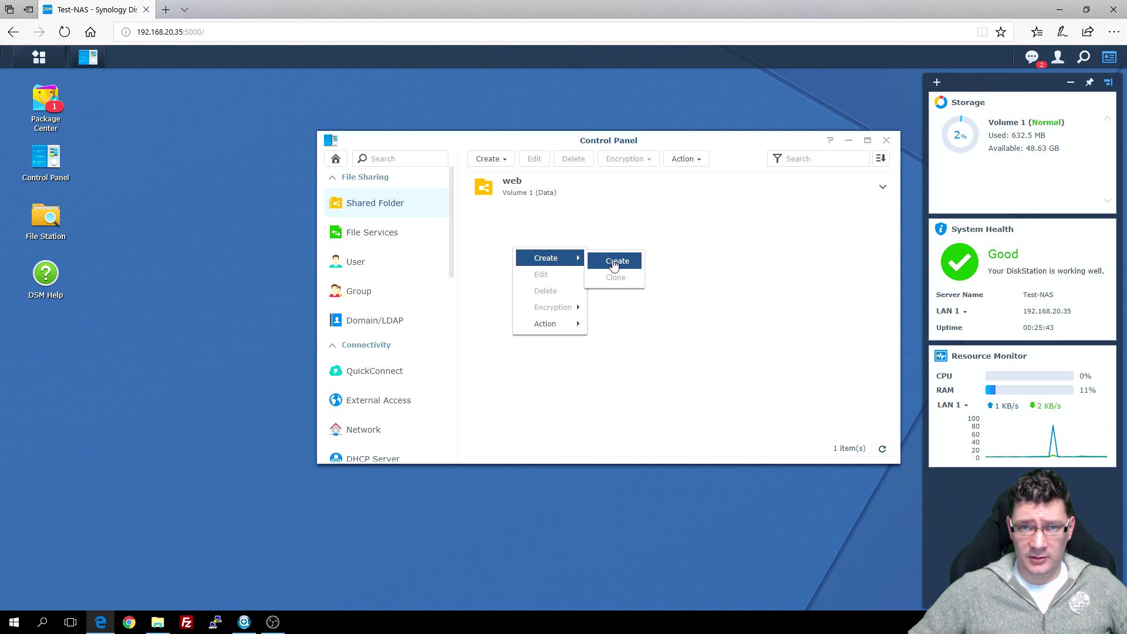
pyautogui.click(615, 265)
pyautogui.click(539, 183)
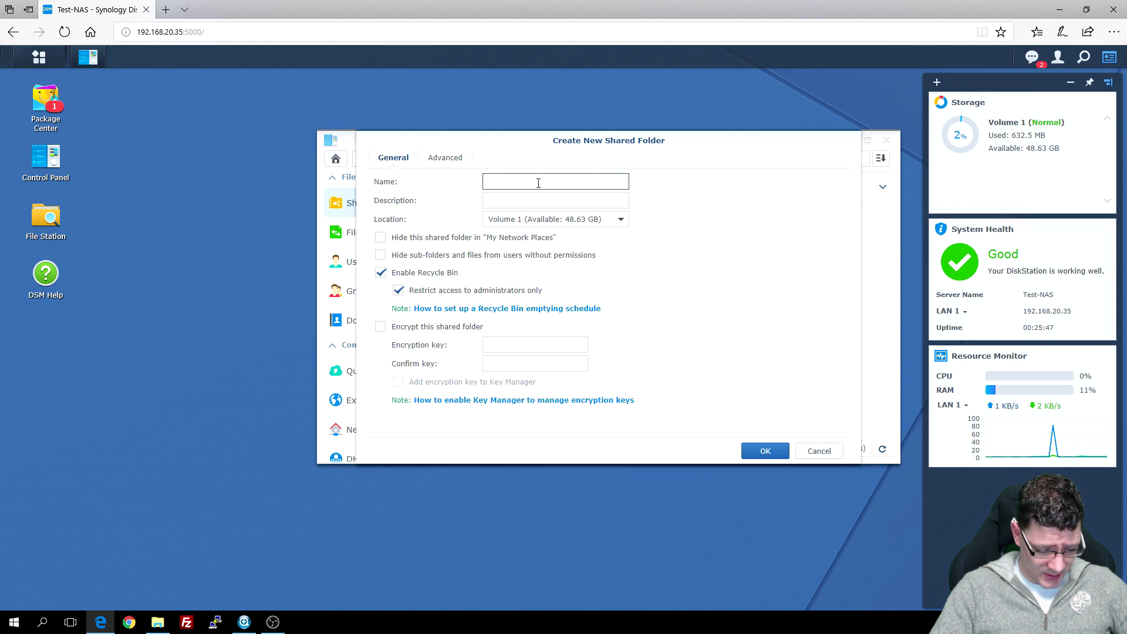
pyautogui.write('NextCloud')
pyautogui.click(563, 202)
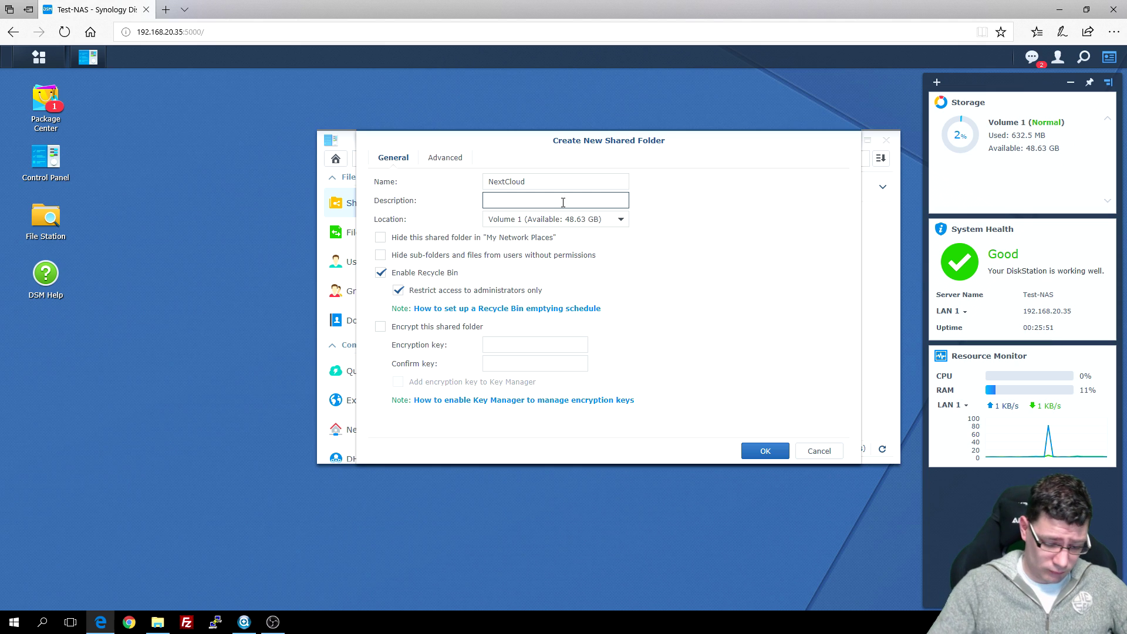
pyautogui.write('NextCl')
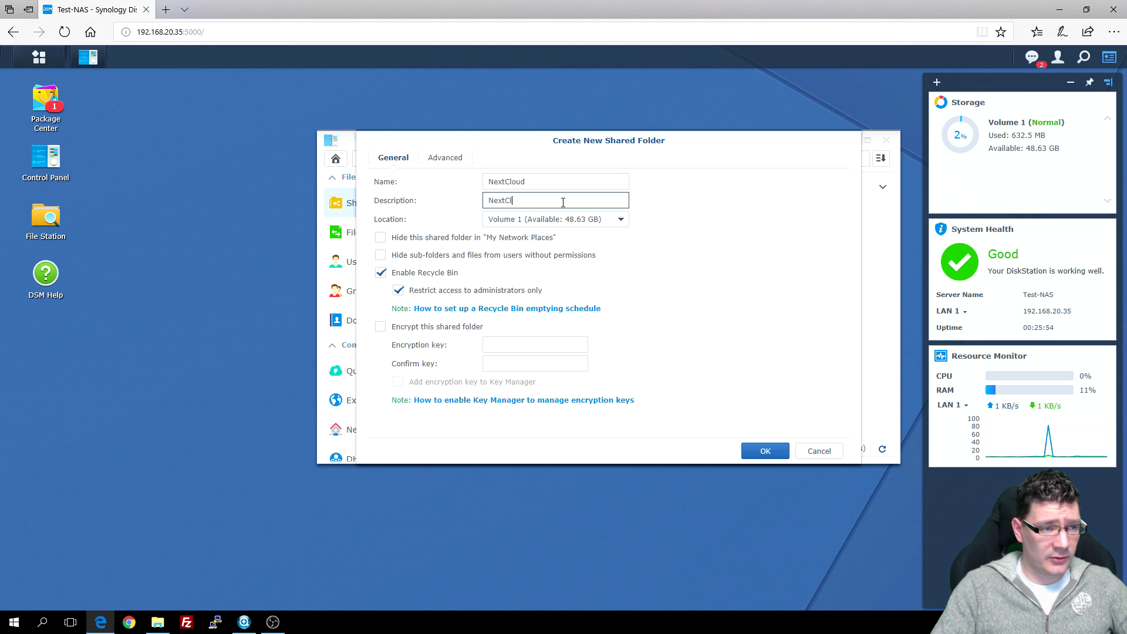
pyautogui.write('oud')
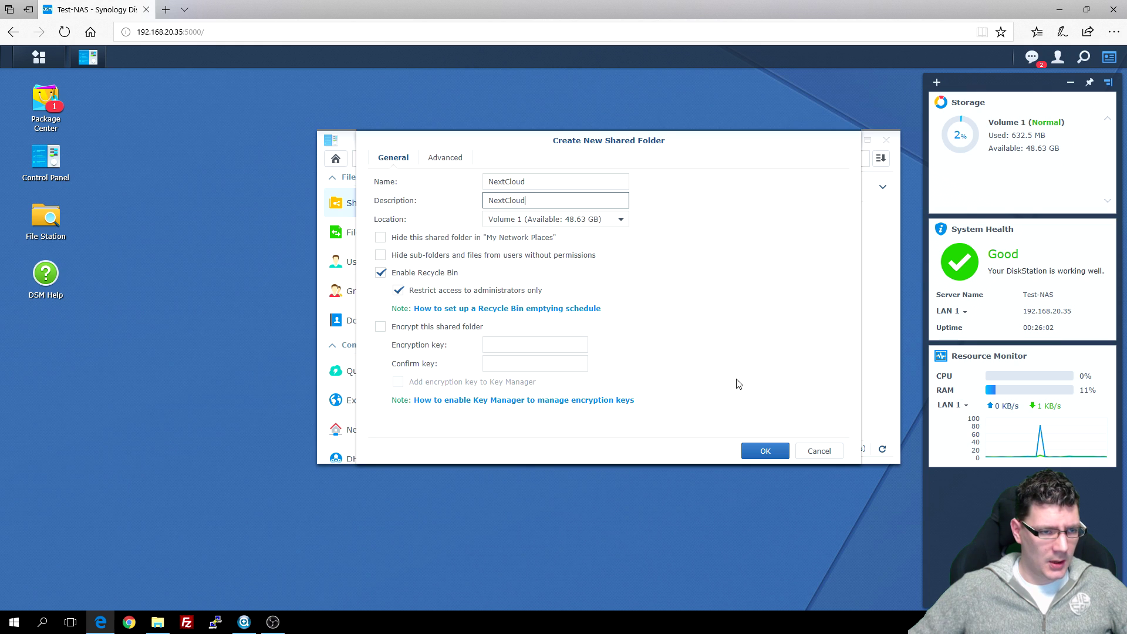
pyautogui.click(765, 455)
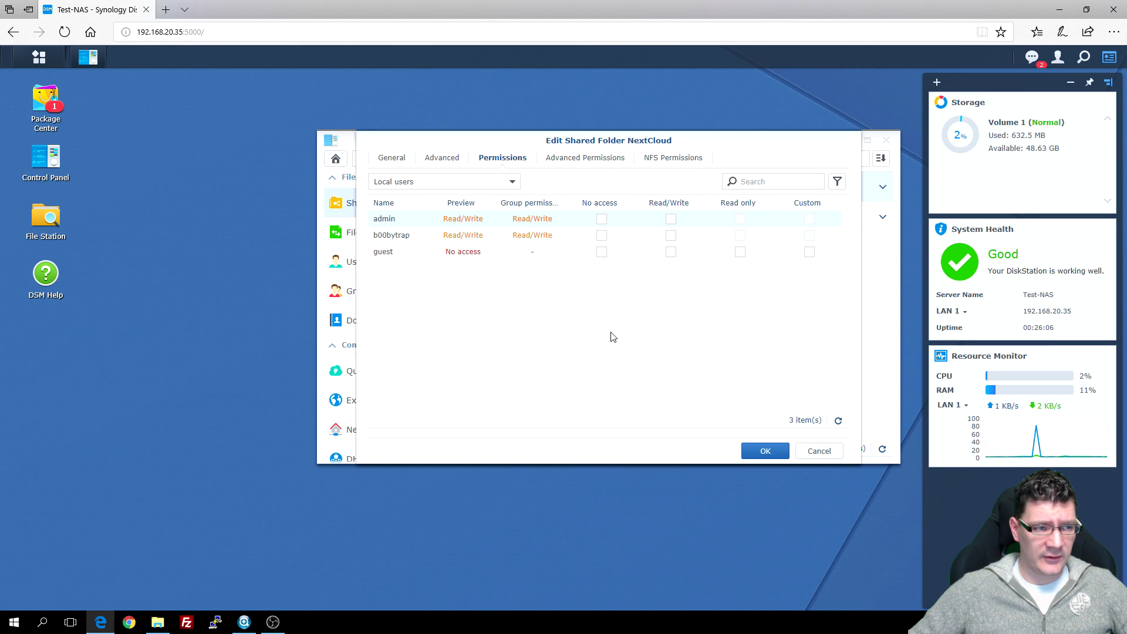
pyautogui.click(763, 452)
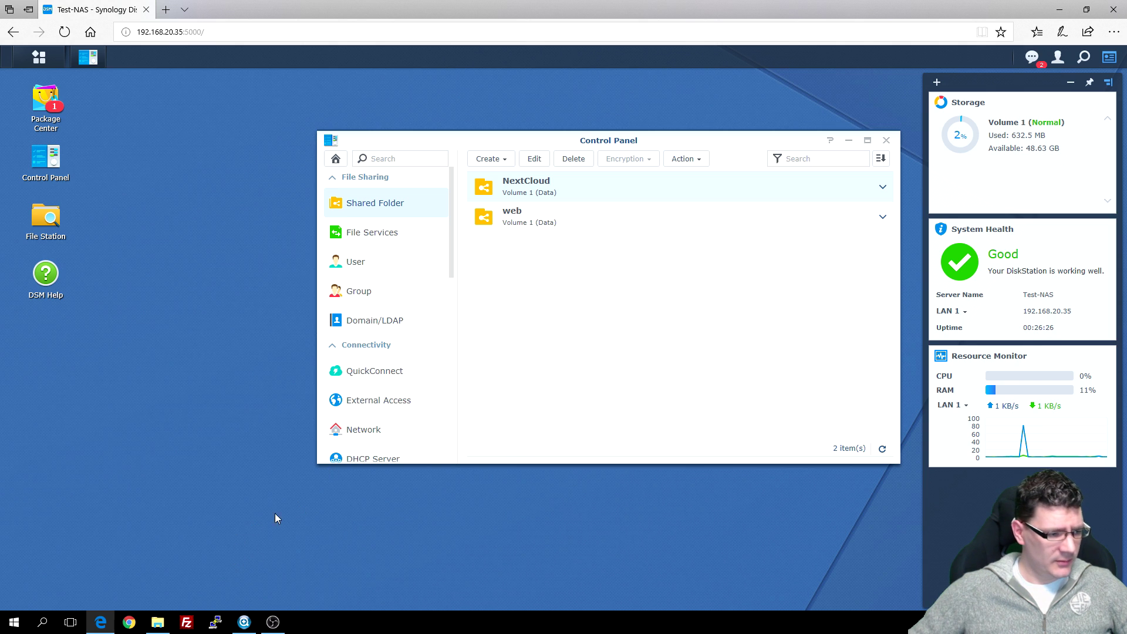
# - SSH with PuTTY to 192.168.20.35 and log in as b00bytrap
pyautogui.click(215, 623)
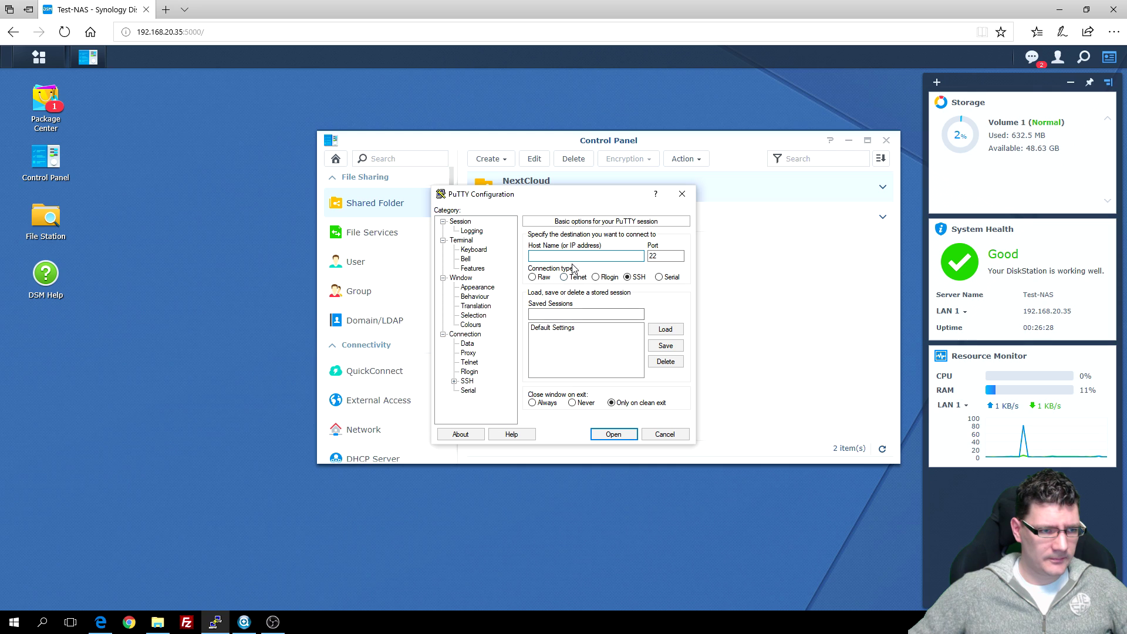
pyautogui.write('192.168.20.35')
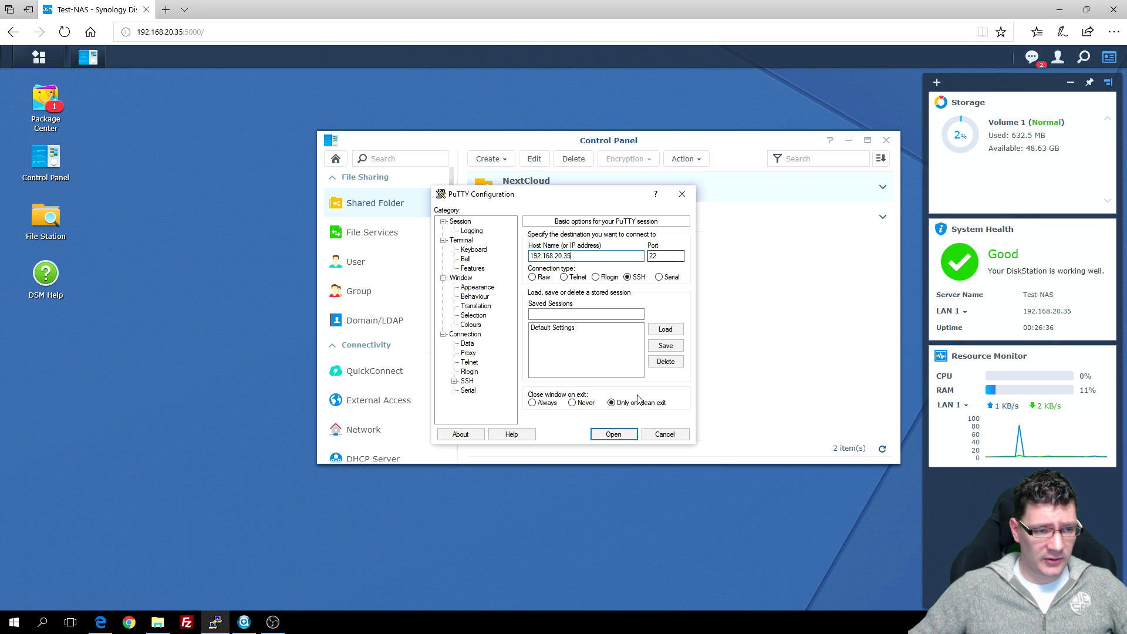
pyautogui.click(614, 435)
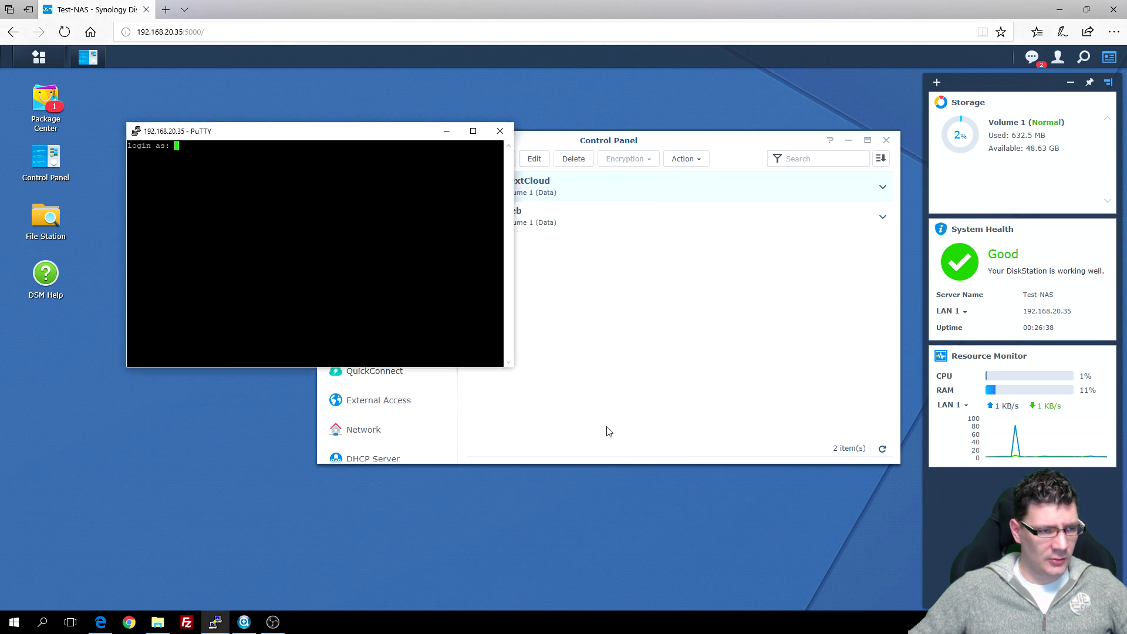
pyautogui.write('b00b')
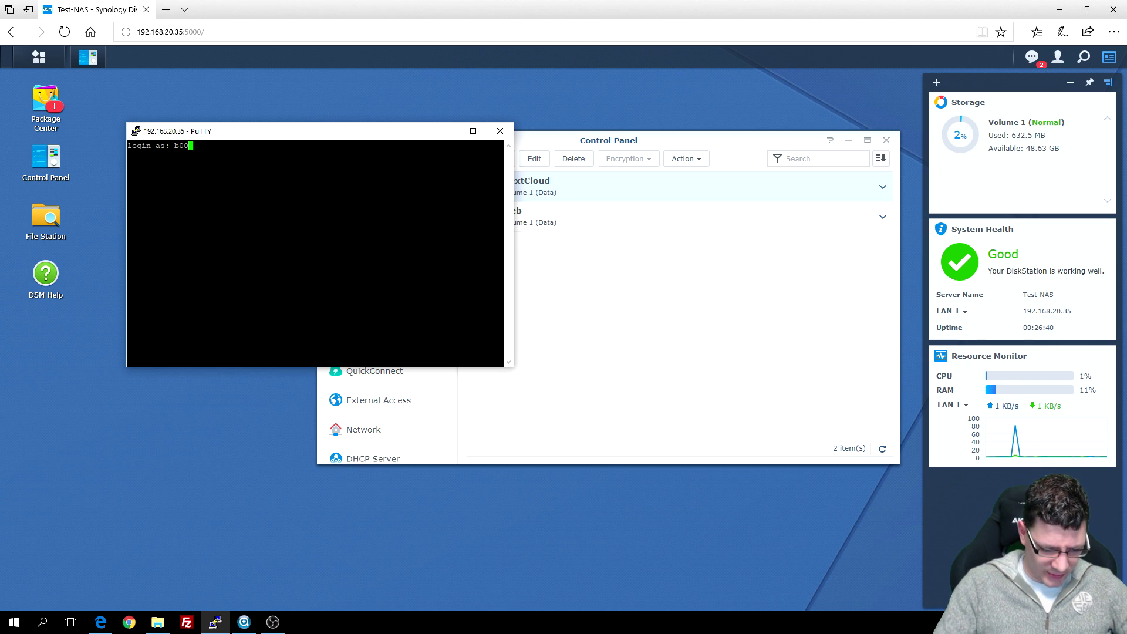
pyautogui.write('ytrap')
pyautogui.press('Return')
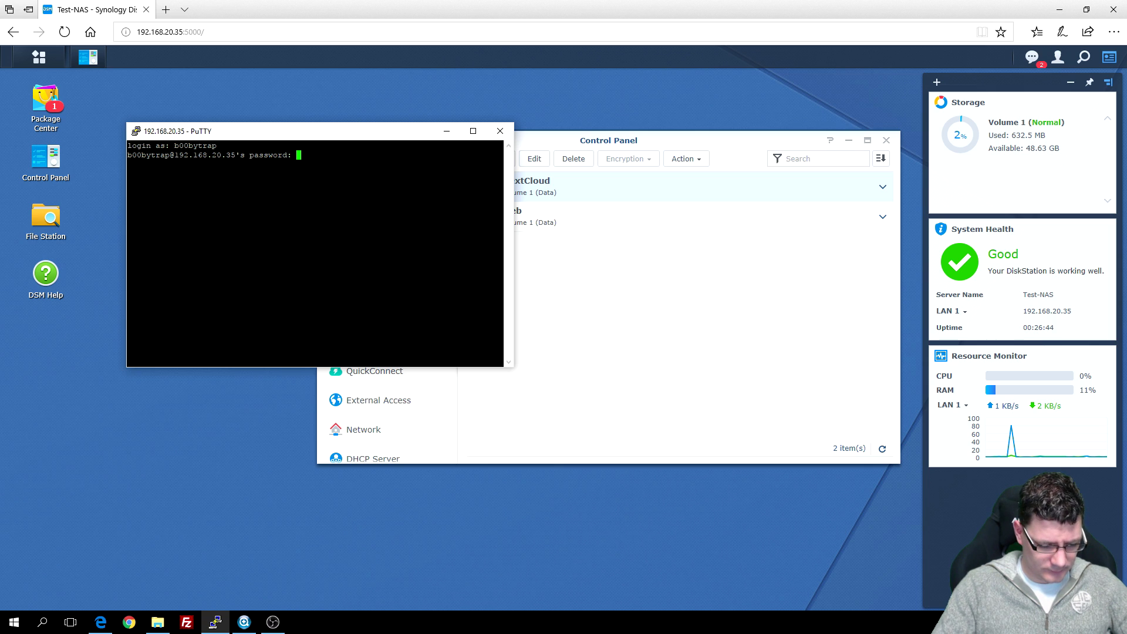
pyautogui.press('Return')
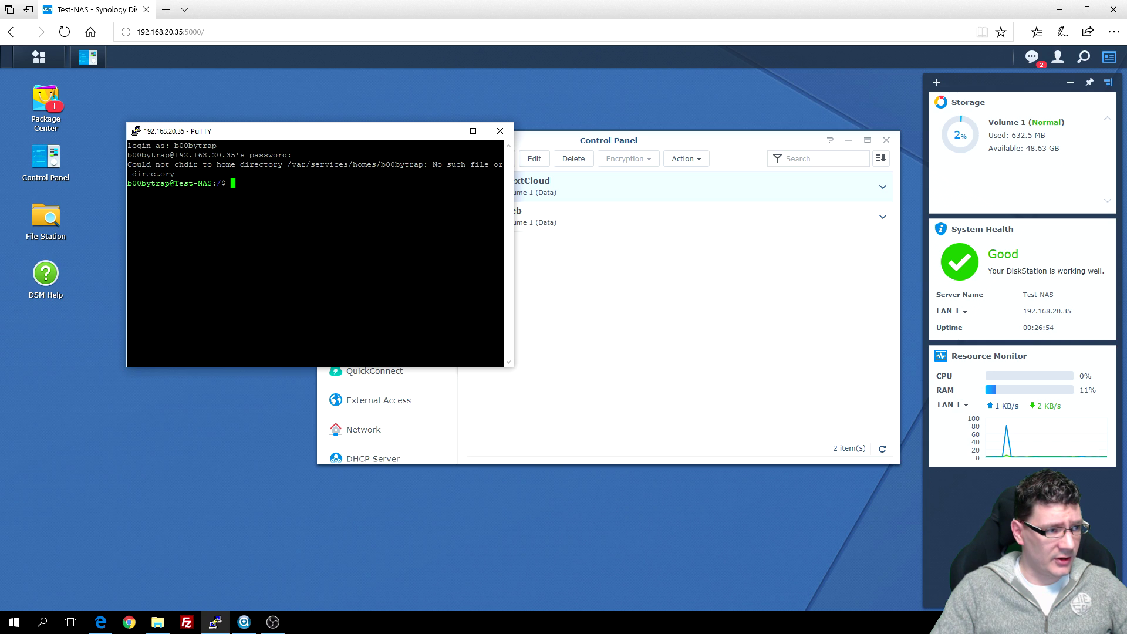
# - Become root with sudo -i, change to /volume1/web, list it, and start a curl -O command
pyautogui.write('sudo -i')
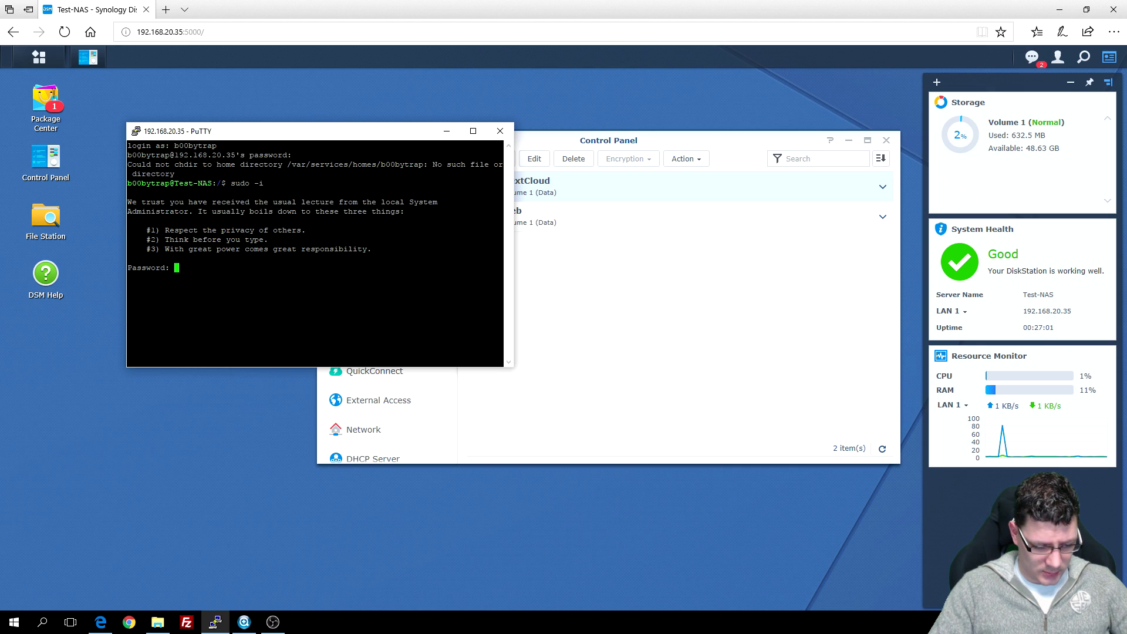
pyautogui.press('Return')
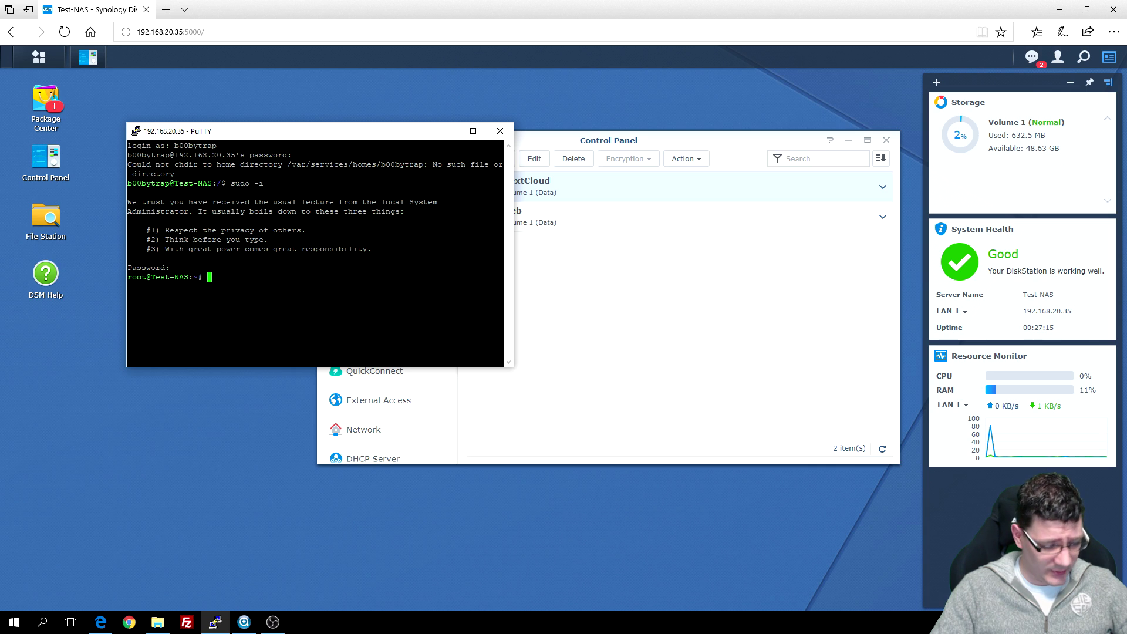
pyautogui.write('cd /vo')
pyautogui.press('Tab')
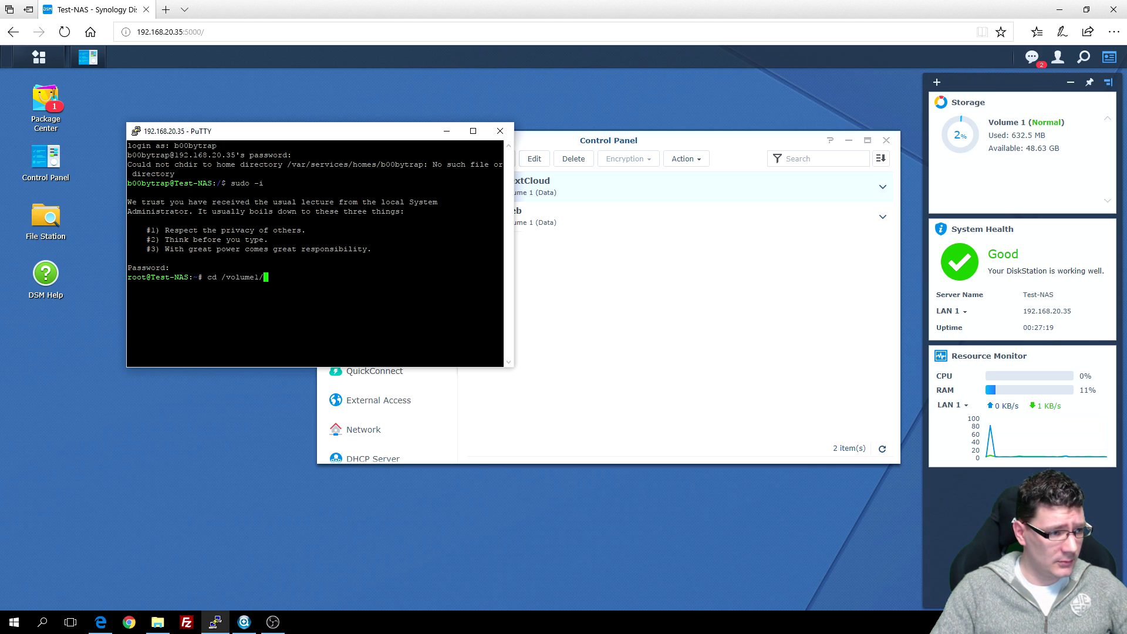
pyautogui.write('web/')
pyautogui.press('Return')
pyautogui.write('ls')
pyautogui.press('Return')
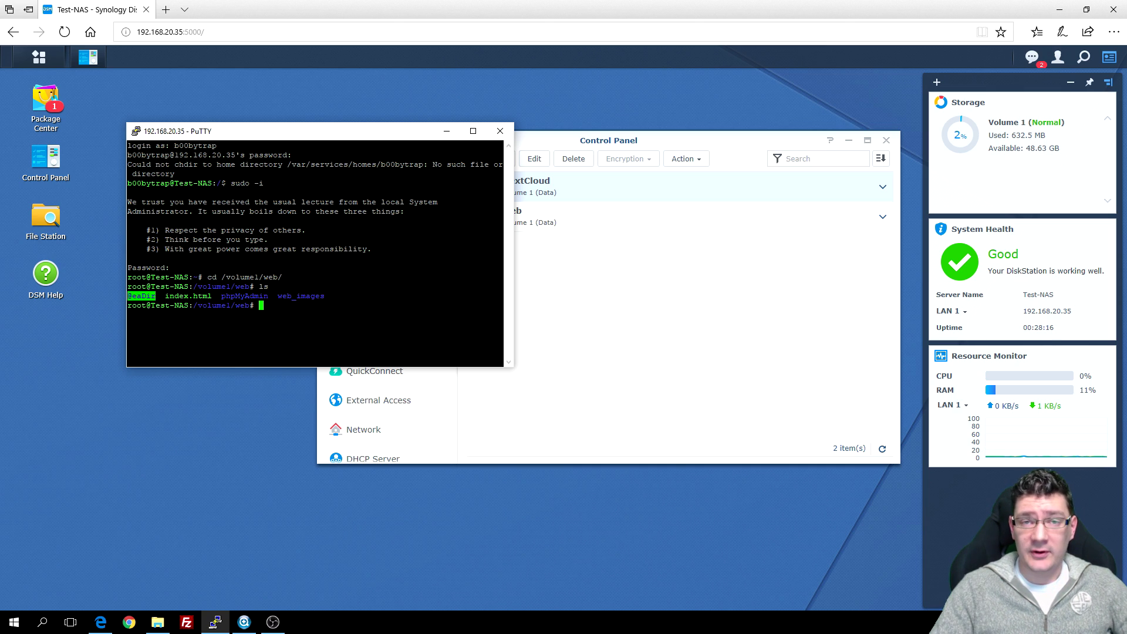
pyautogui.write('curl -O')
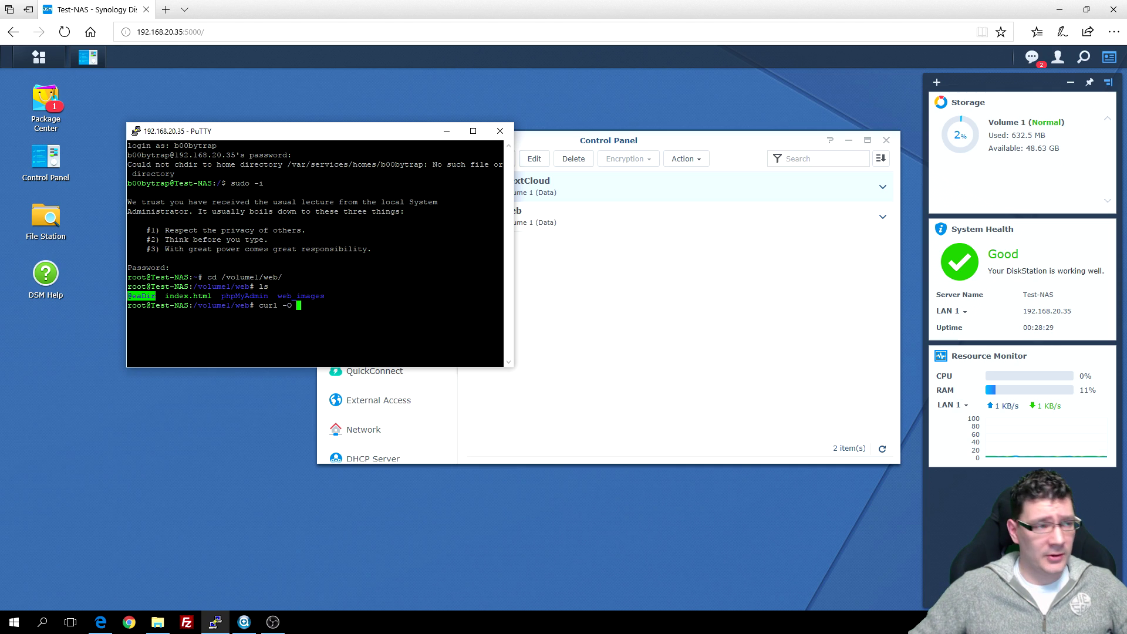
# - In a new tab on nextcloud.com, copy the Nextcloud server archive download link
pyautogui.click(166, 9)
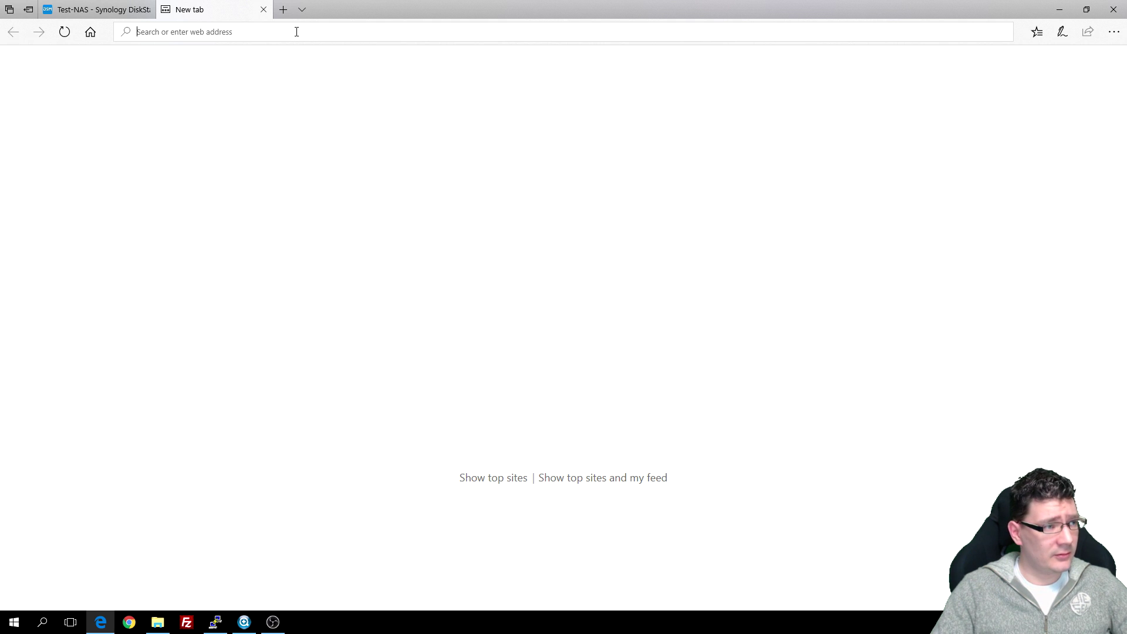
pyautogui.write('www.nextcloud.com/')
pyautogui.press('End')
pyautogui.press('Return')
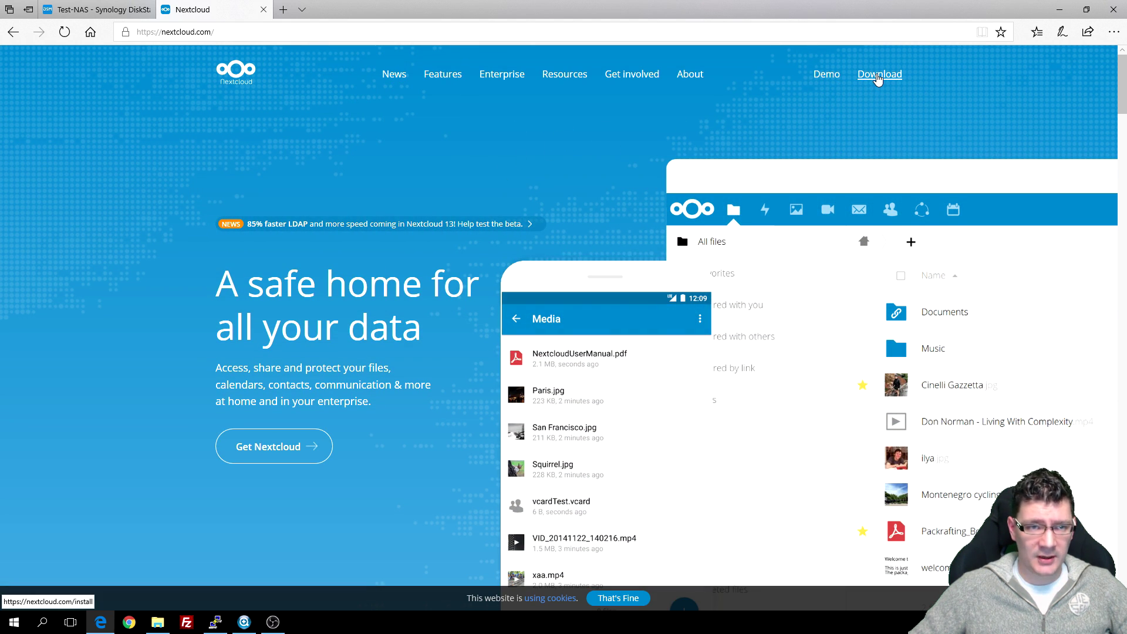
pyautogui.click(878, 77)
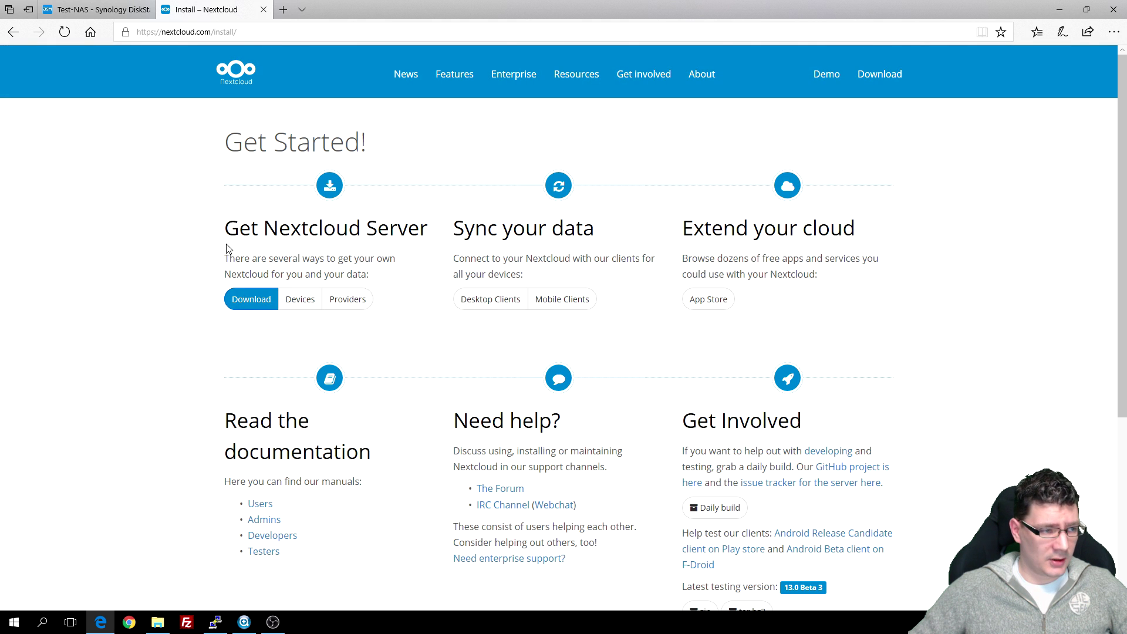
pyautogui.click(251, 298)
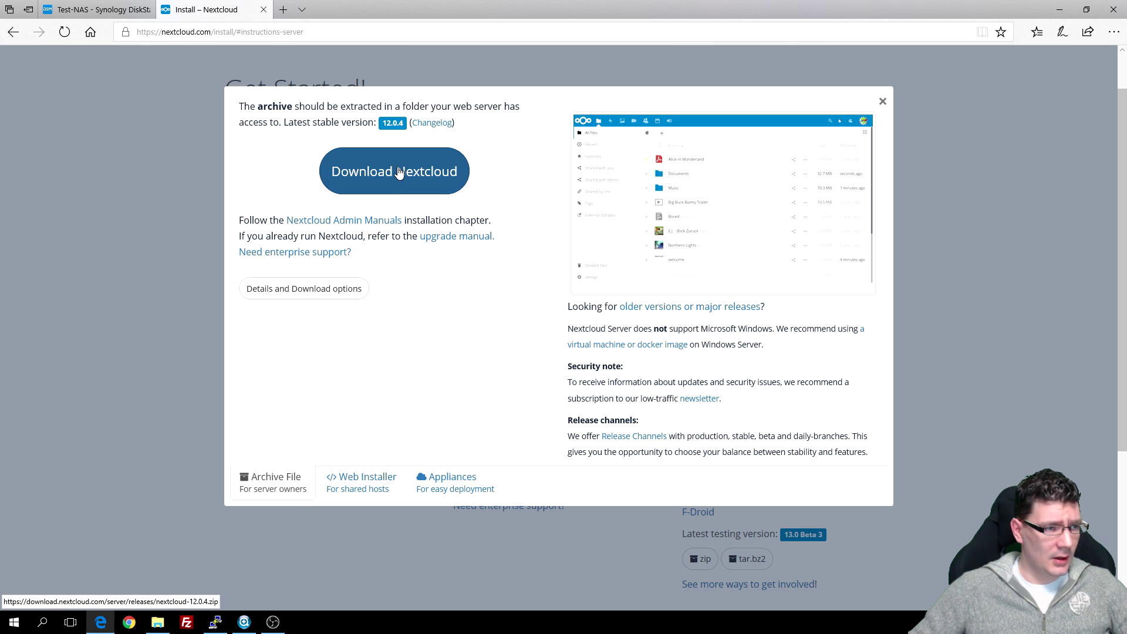
pyautogui.rightClick(365, 176)
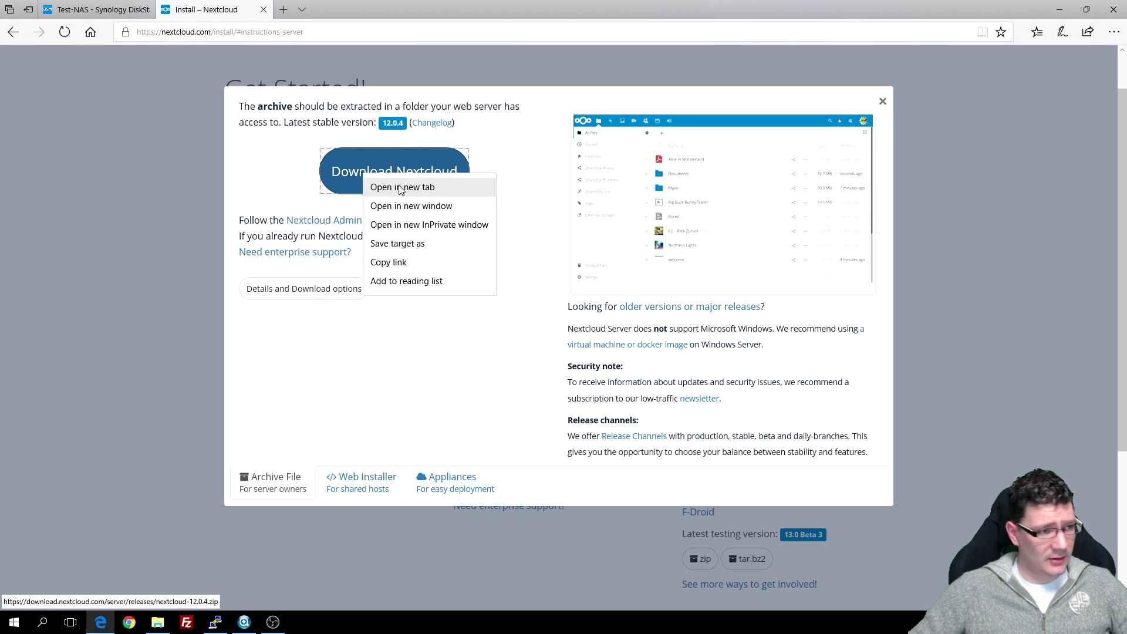
pyautogui.click(400, 267)
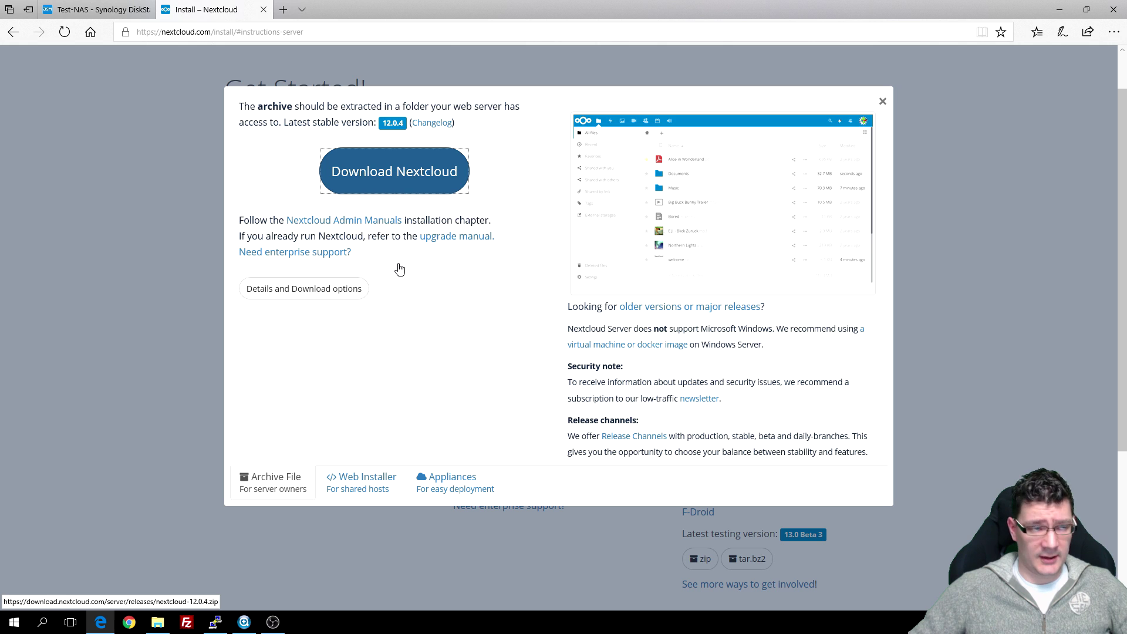
# - Download nextcloud-12.0.4.zip with curl -O and extract it using 7z x
pyautogui.click(218, 625)
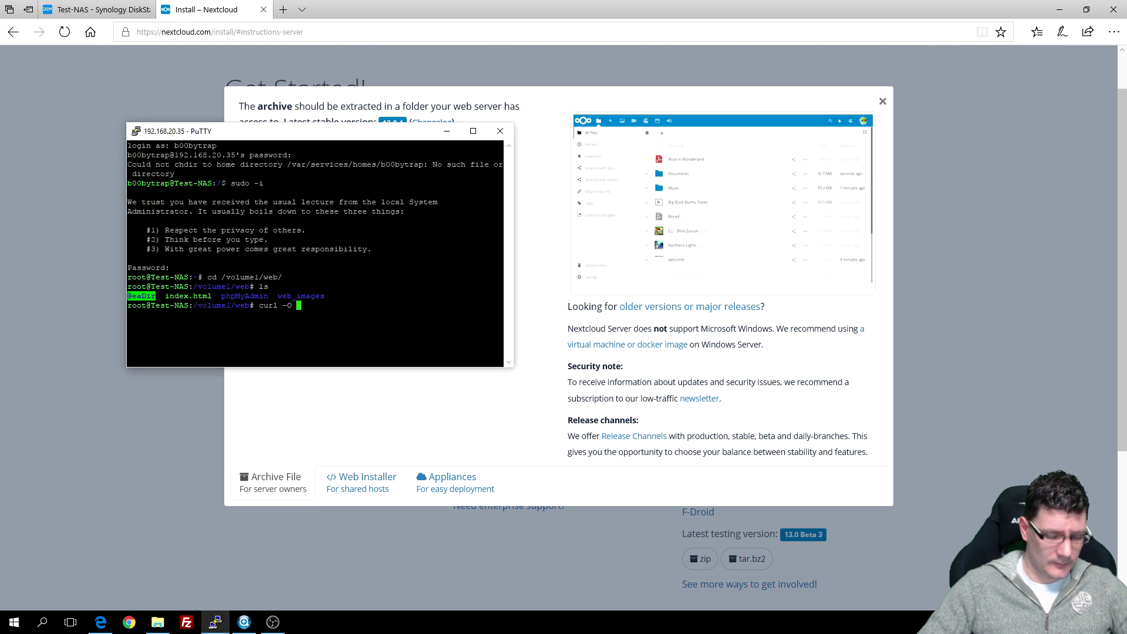
pyautogui.write('https://download.nextcloud.com/server/releases/nextcloud-12.0.4.zip')
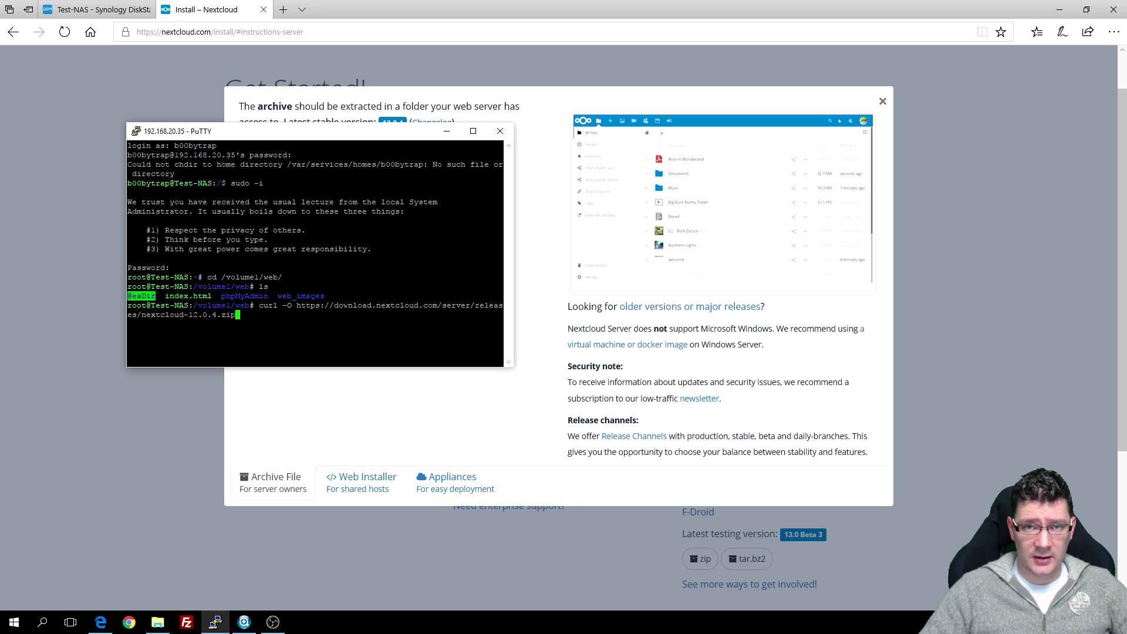
pyautogui.press('Return')
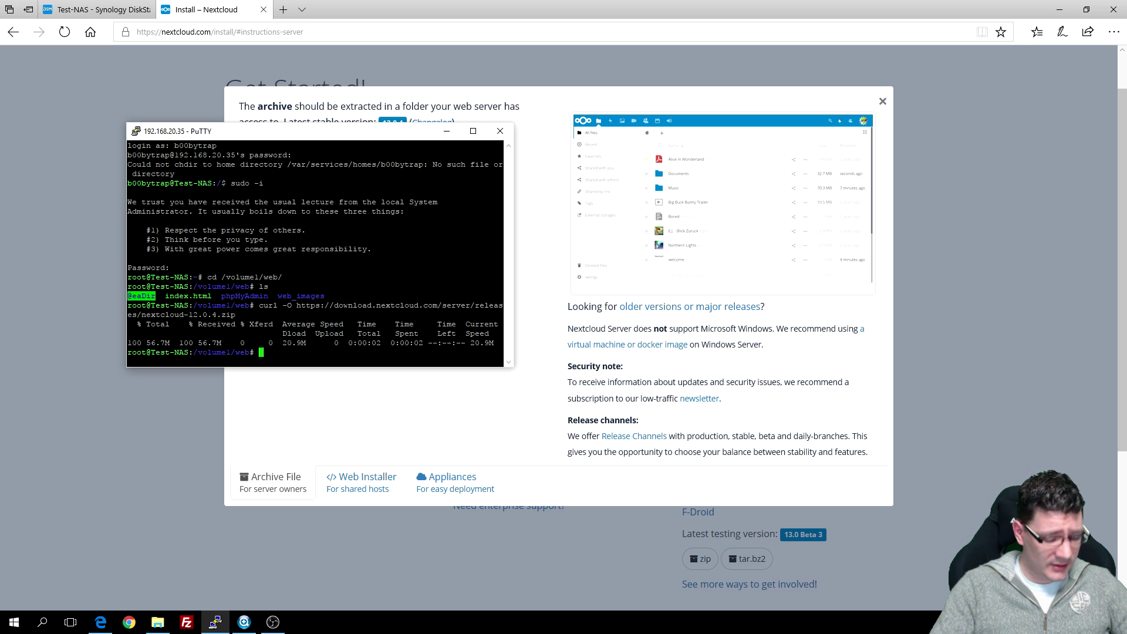
pyautogui.write('7z')
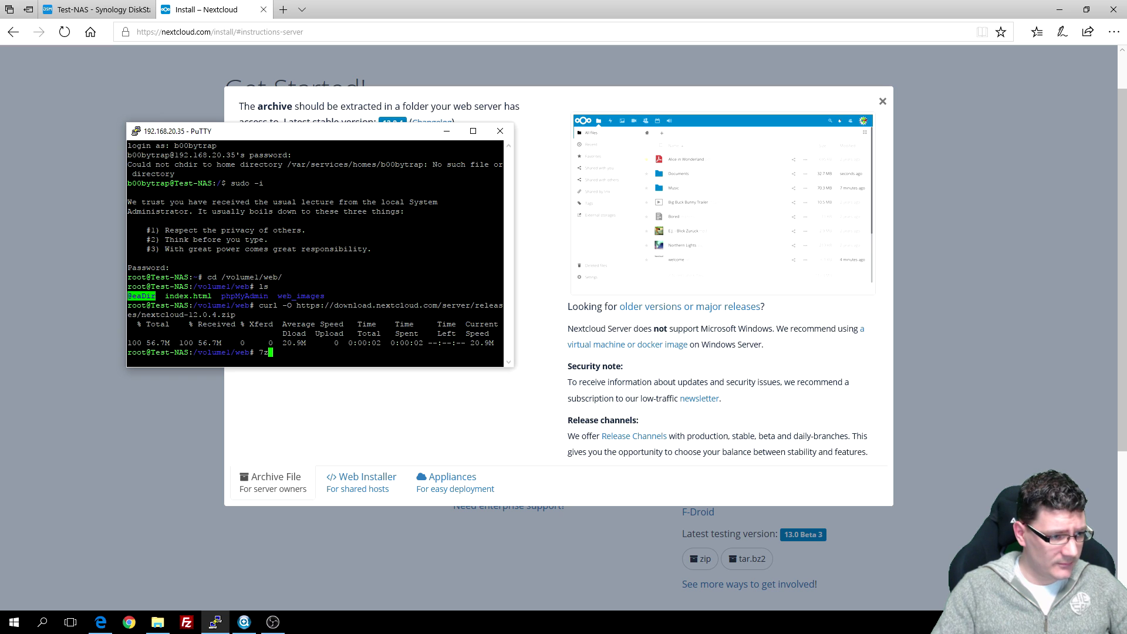
pyautogui.write(' x nex')
pyautogui.press('Tab')
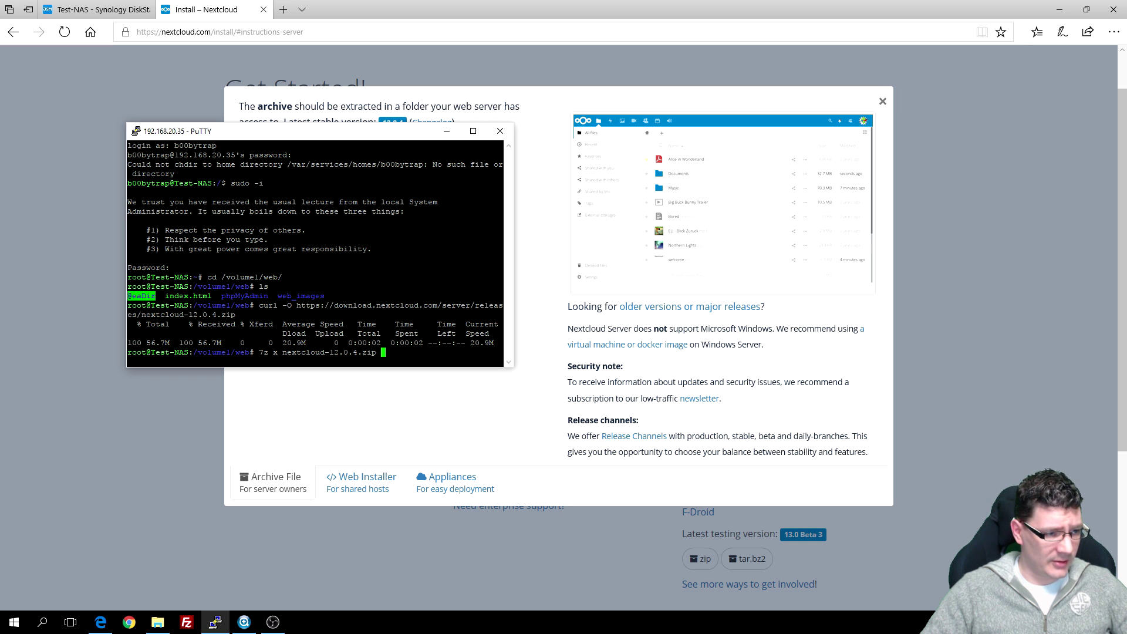
pyautogui.press('Return')
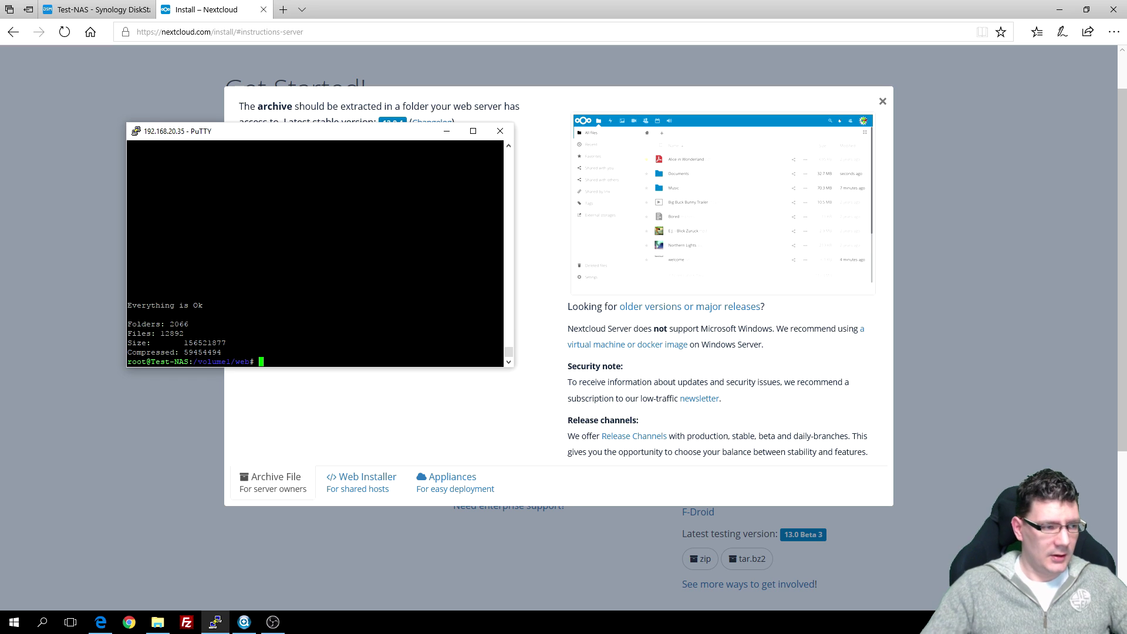
# - List the web folder and run chown -R http:http nextcloud
pyautogui.write('ls')
pyautogui.press('Return')
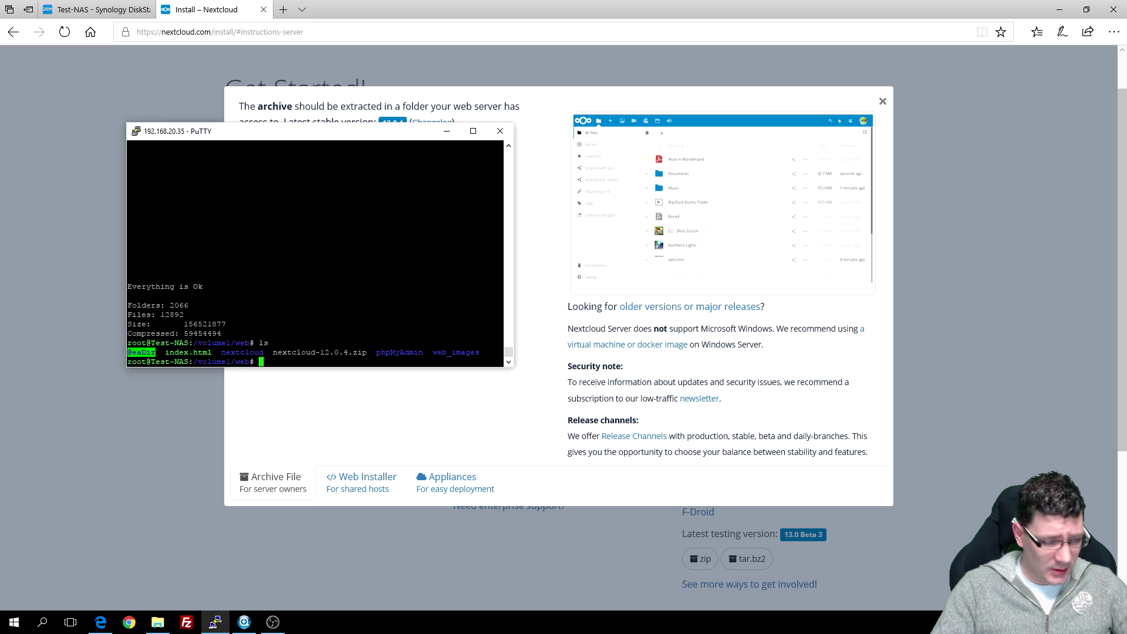
pyautogui.write('chown ')
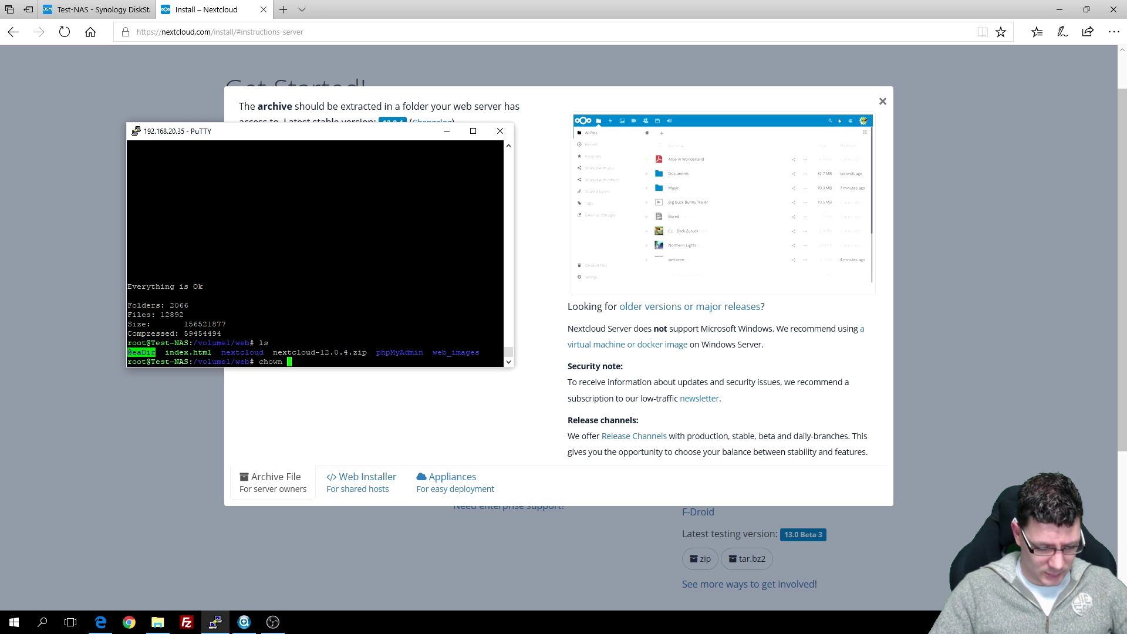
pyautogui.write('-R http')
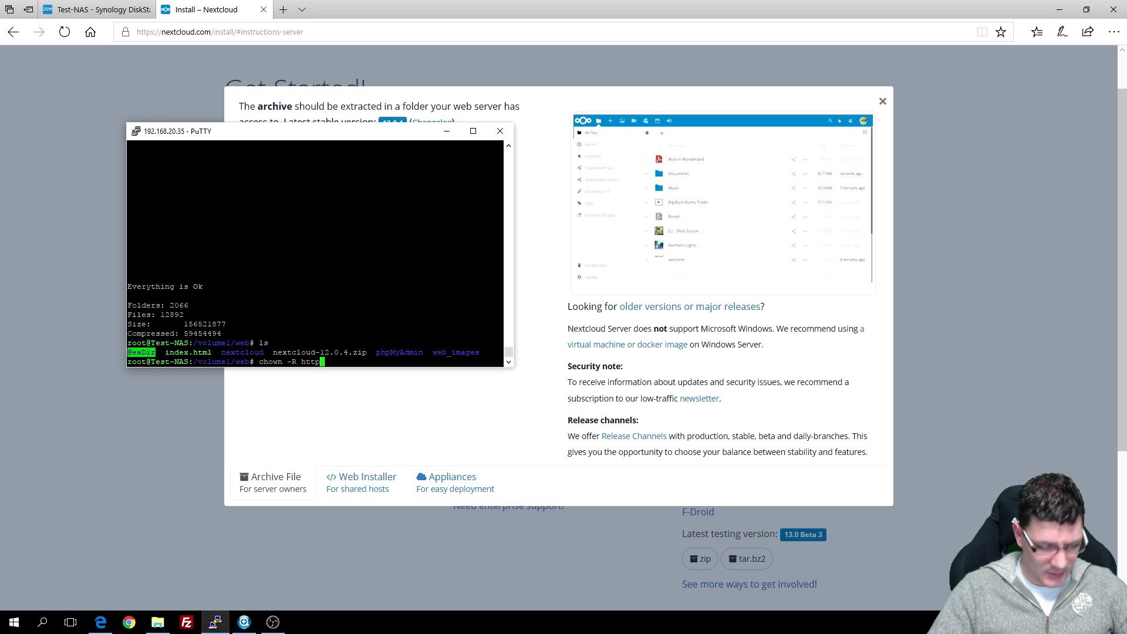
pyautogui.write(':http ne')
pyautogui.press('Tab')
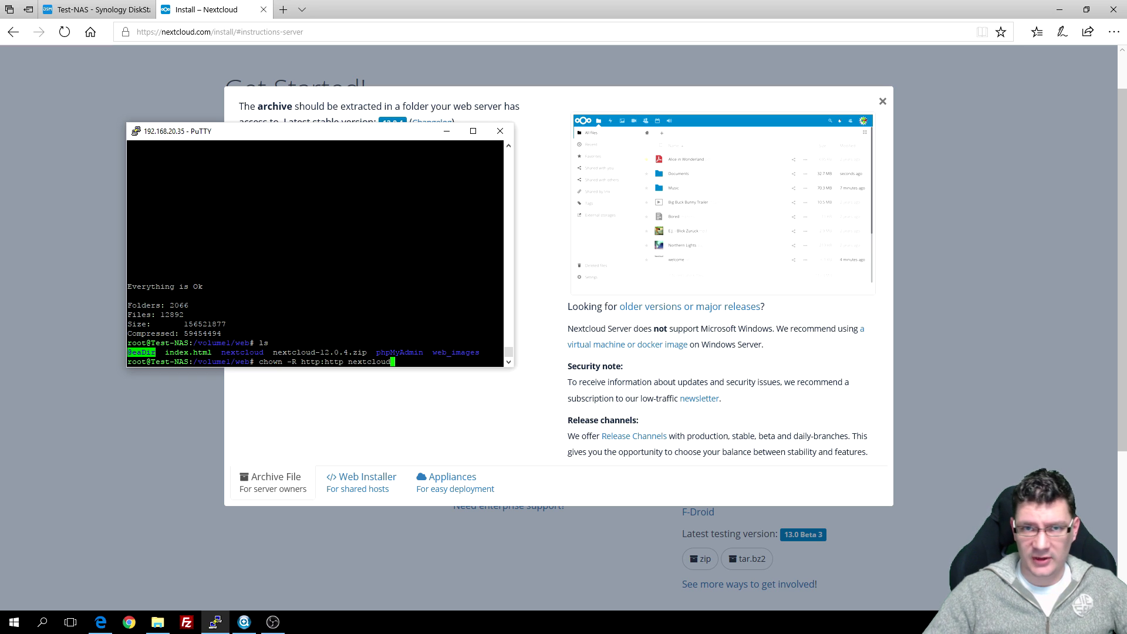
pyautogui.press('Return')
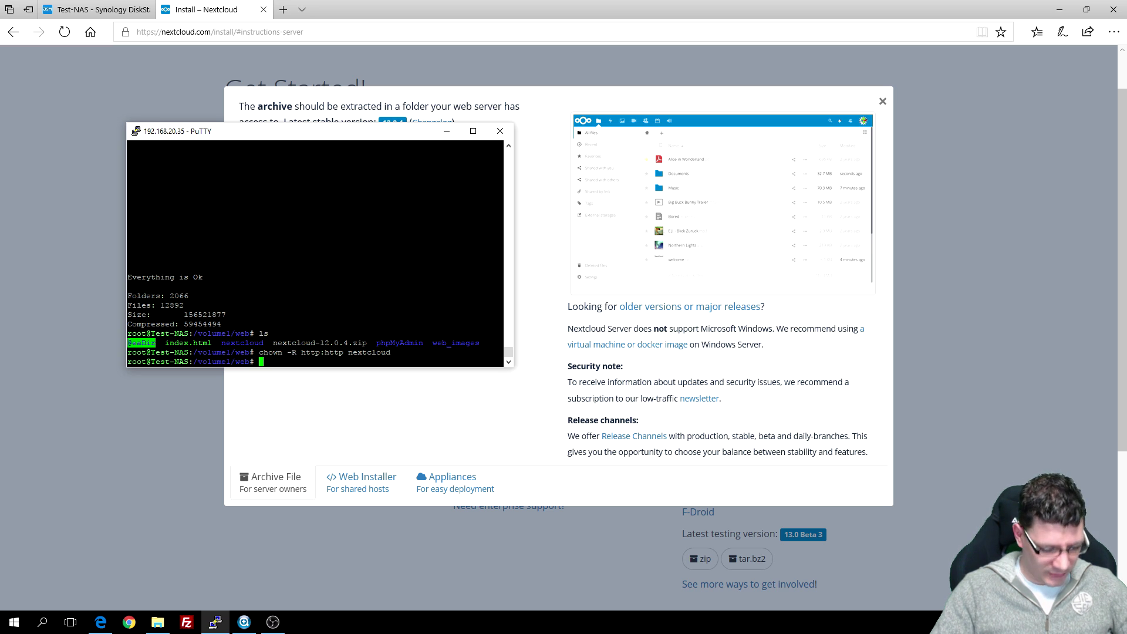
# - Run chmod -R 0770 nextcloud to set the folder's permissions
pyautogui.write('chmod ')
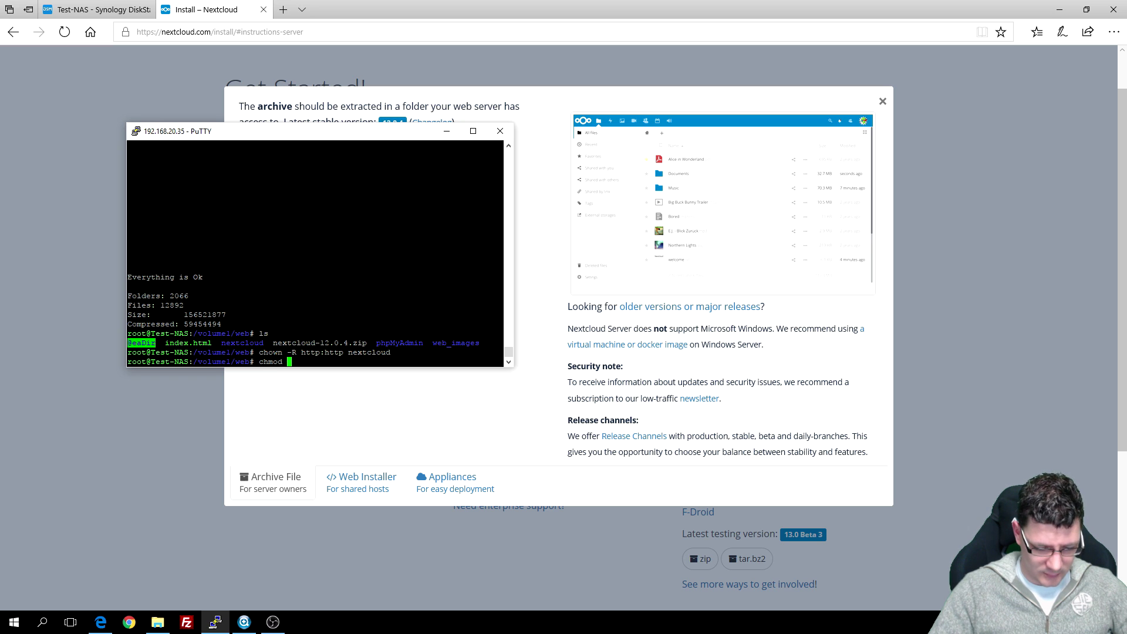
pyautogui.write('-R 077')
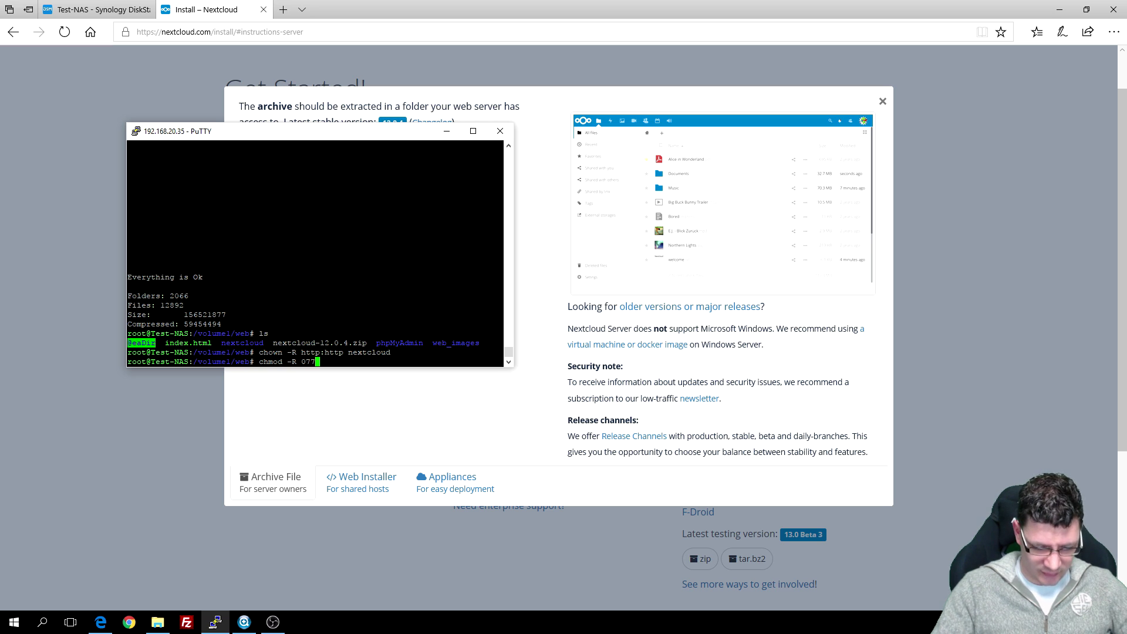
pyautogui.write('0')
pyautogui.press('Left')
pyautogui.press('Left')
pyautogui.press('Left')
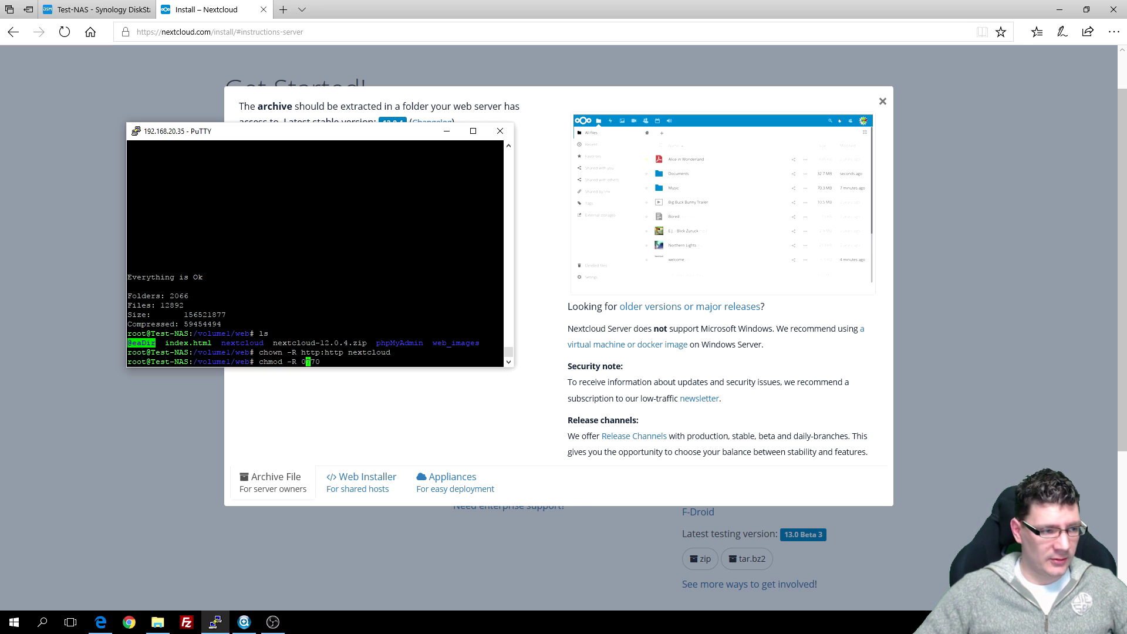
pyautogui.press('Right')
pyautogui.press('Right')
pyautogui.press('Right')
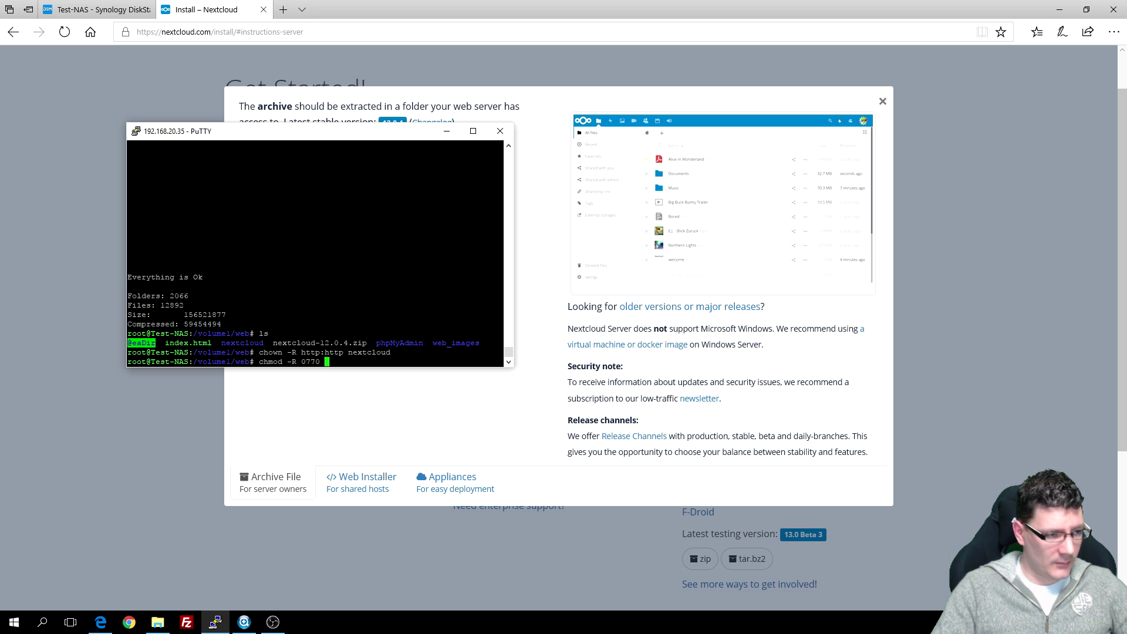
pyautogui.write('nextcloud')
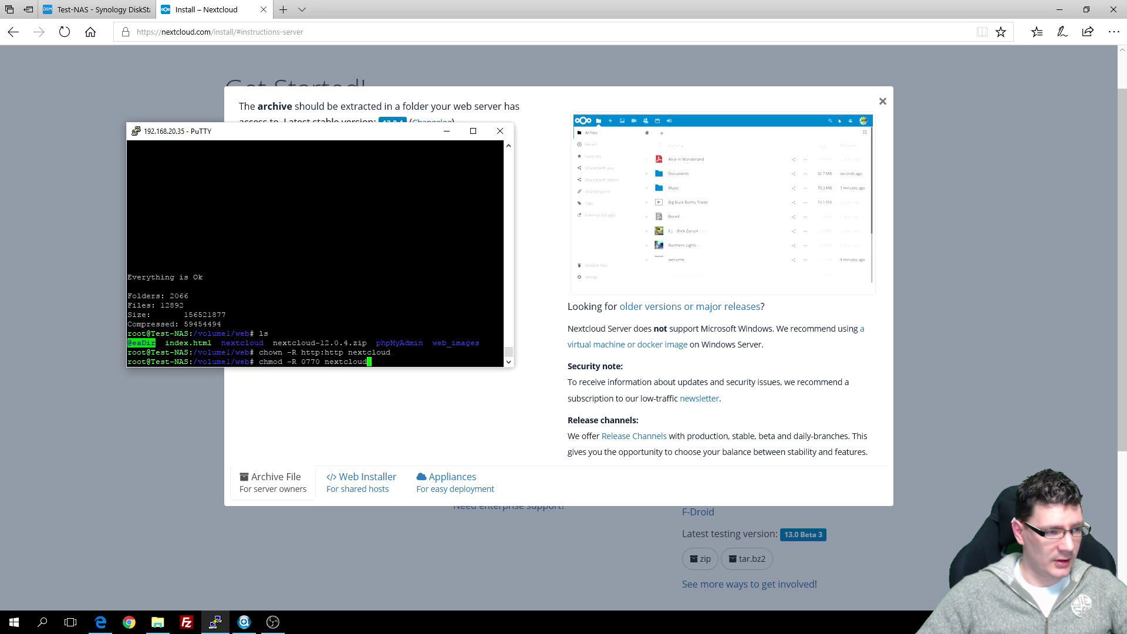
pyautogui.press('Return')
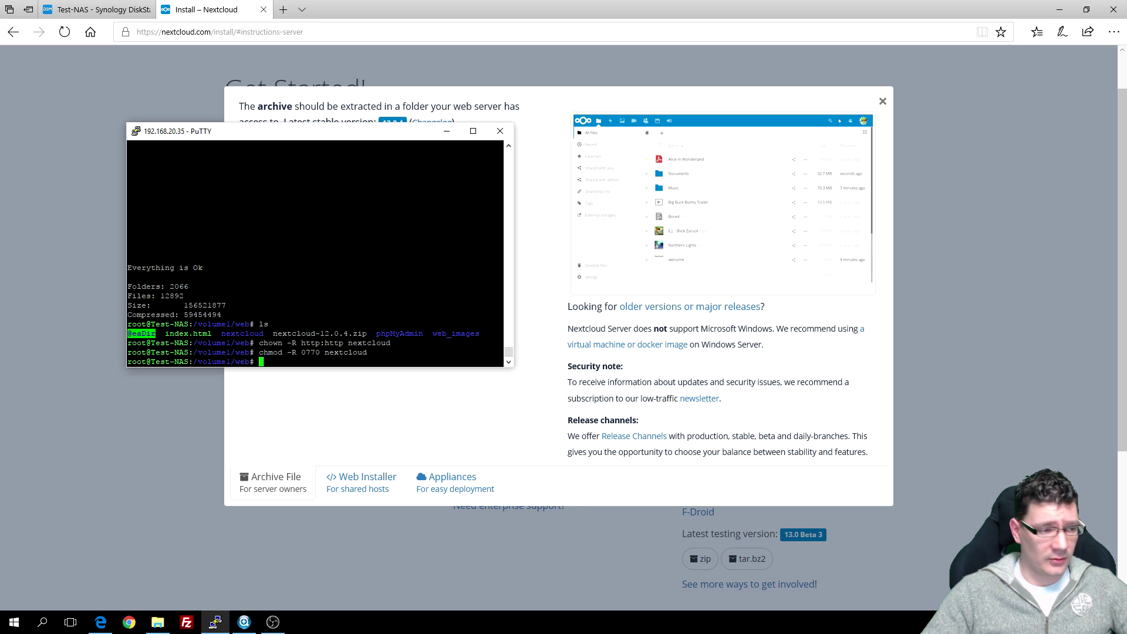
# - Recursively set /volume1/NextCloud ownership to http:http and permissions to 0770 with chown and chmod
pyautogui.write('chown ')
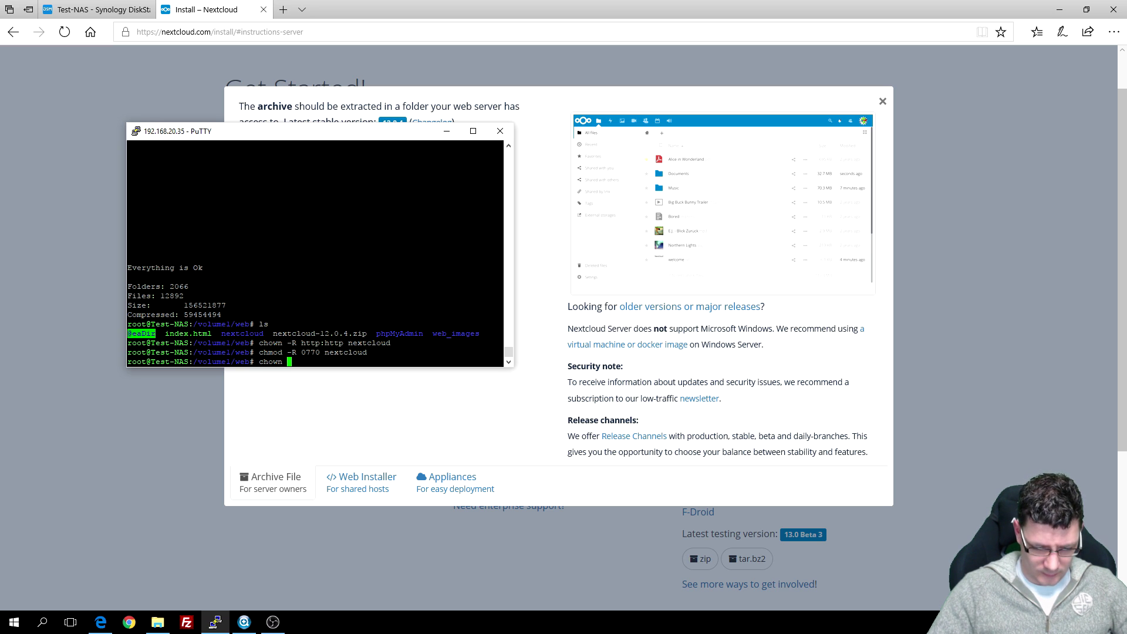
pyautogui.write('-R http:')
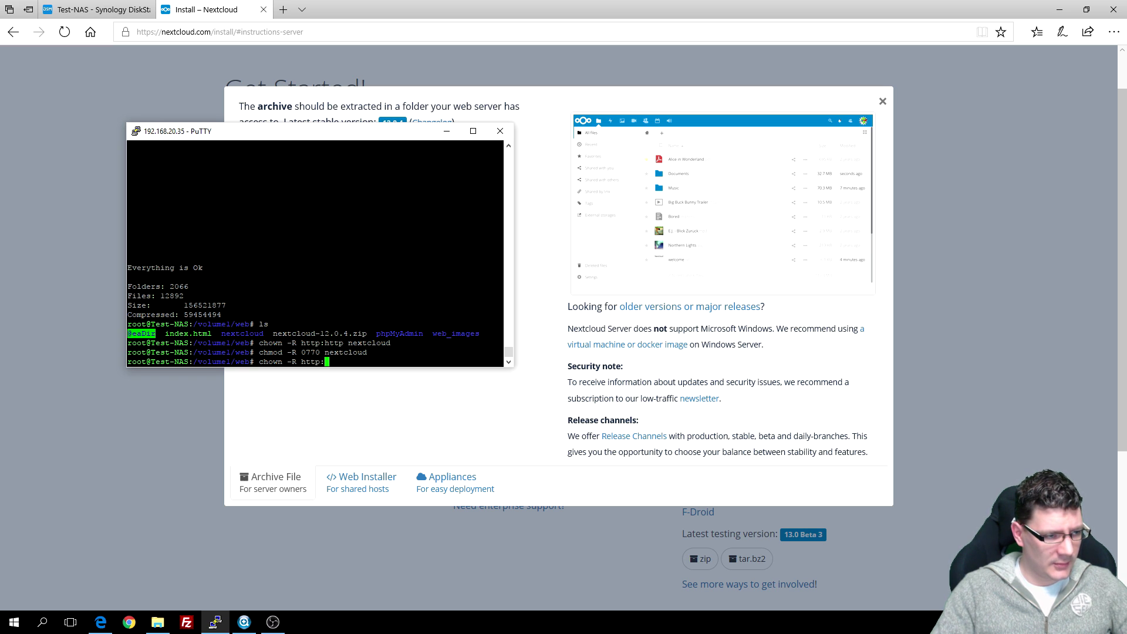
pyautogui.write('http /volume1/')
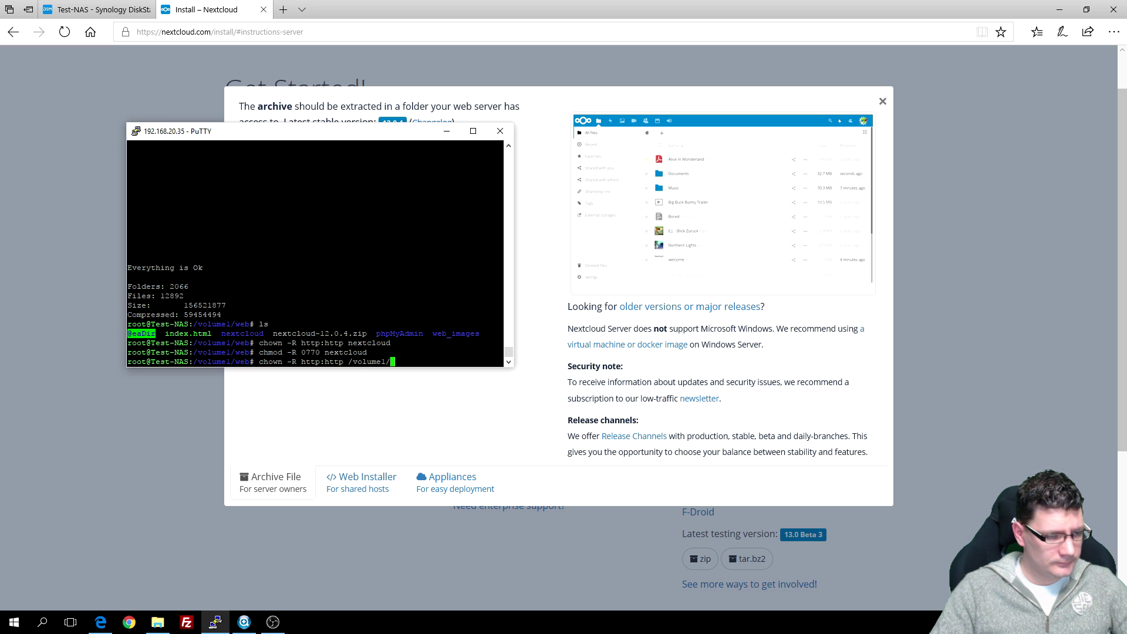
pyautogui.write('Ne')
pyautogui.press('Tab')
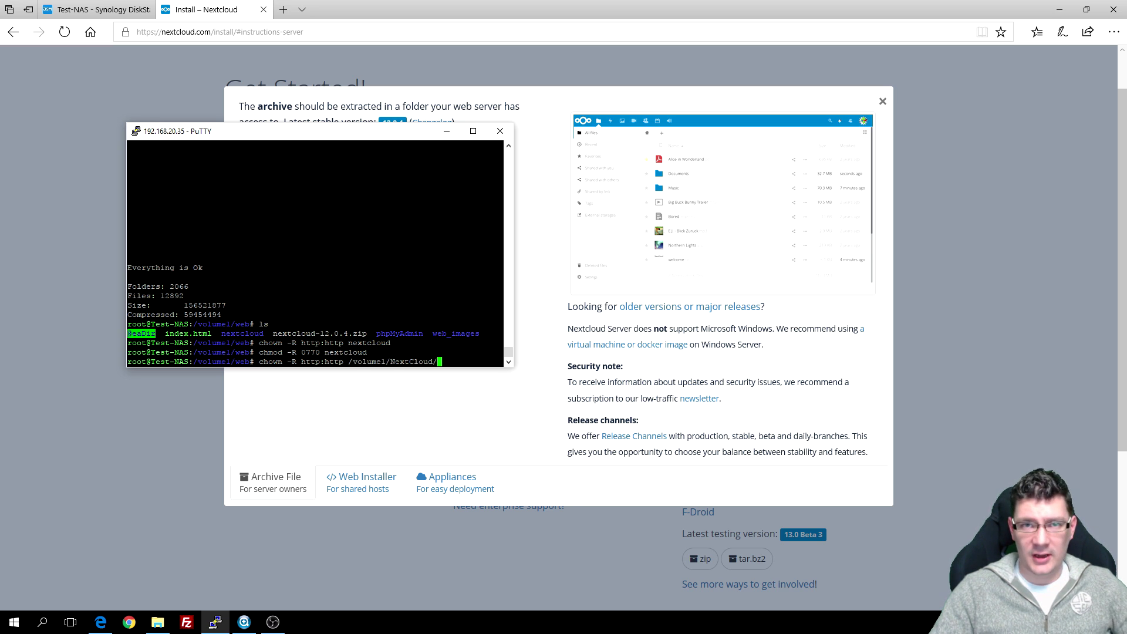
pyautogui.press('Return')
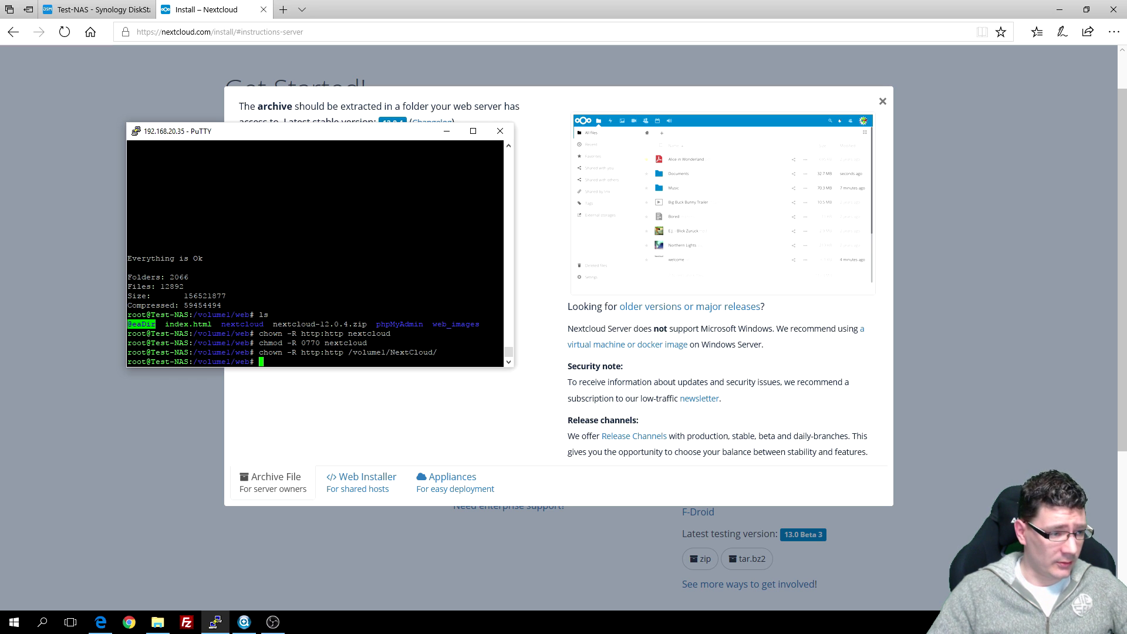
pyautogui.write('chmod -R 0770 ')
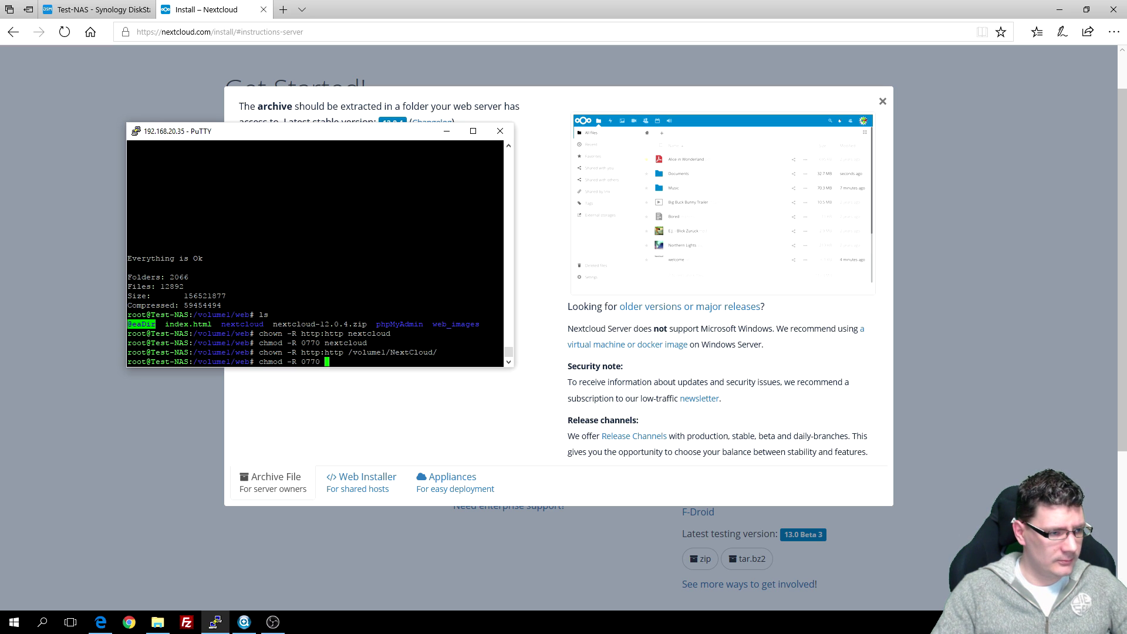
pyautogui.write('/volume1/NextCloud/')
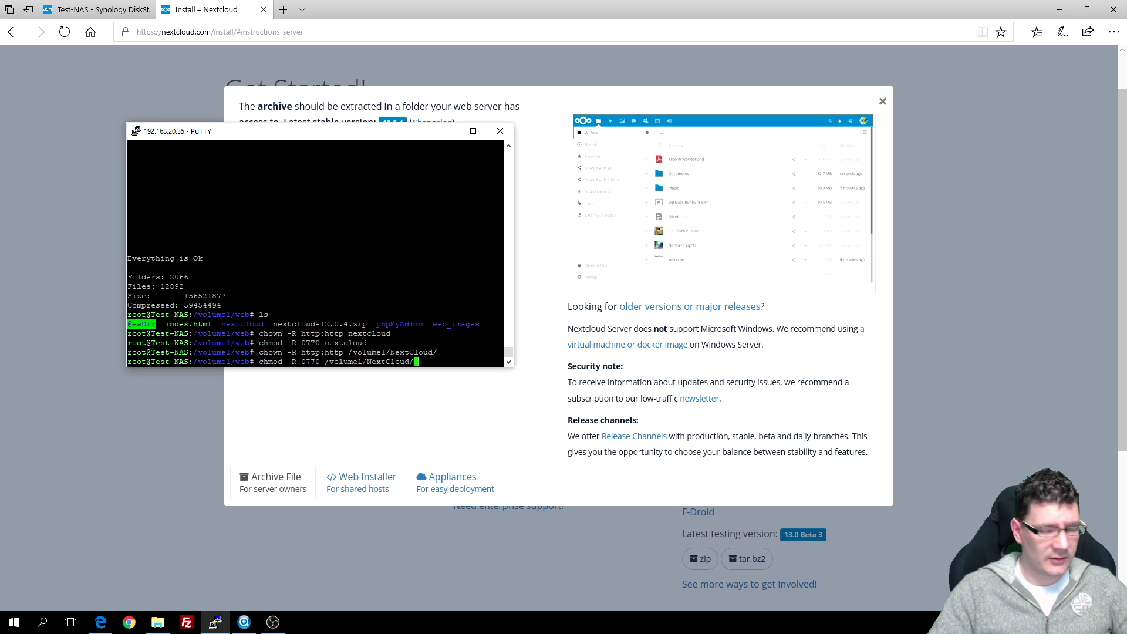
pyautogui.press('Return')
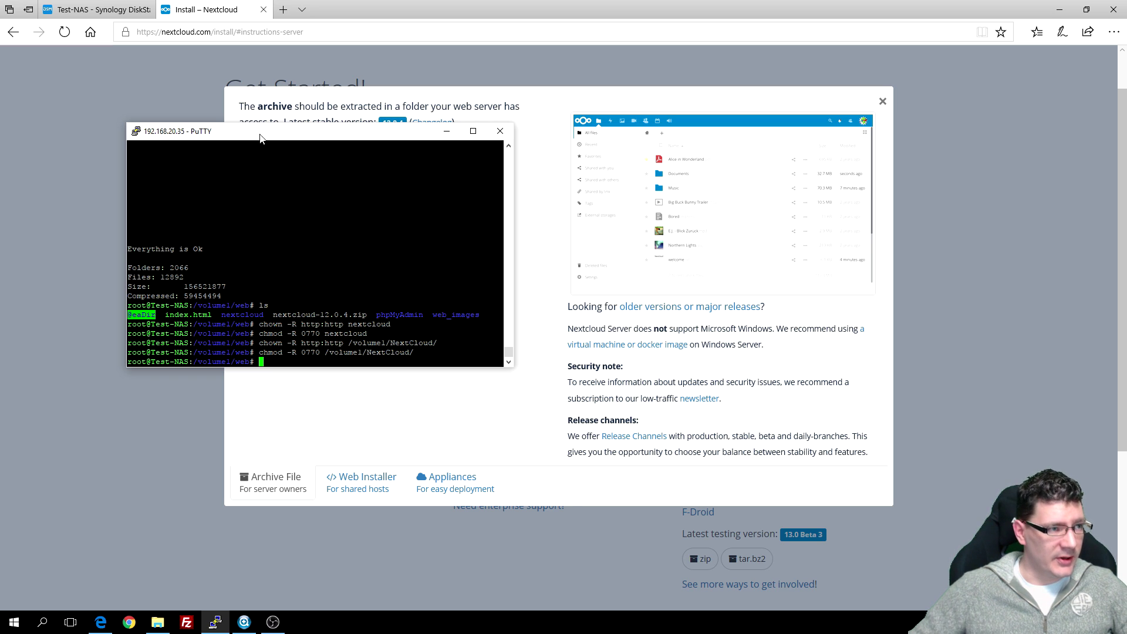
# - Load 192.168.20.35/nextcloud in a new Edge tab and proceed past the certificate warning
pyautogui.click(282, 10)
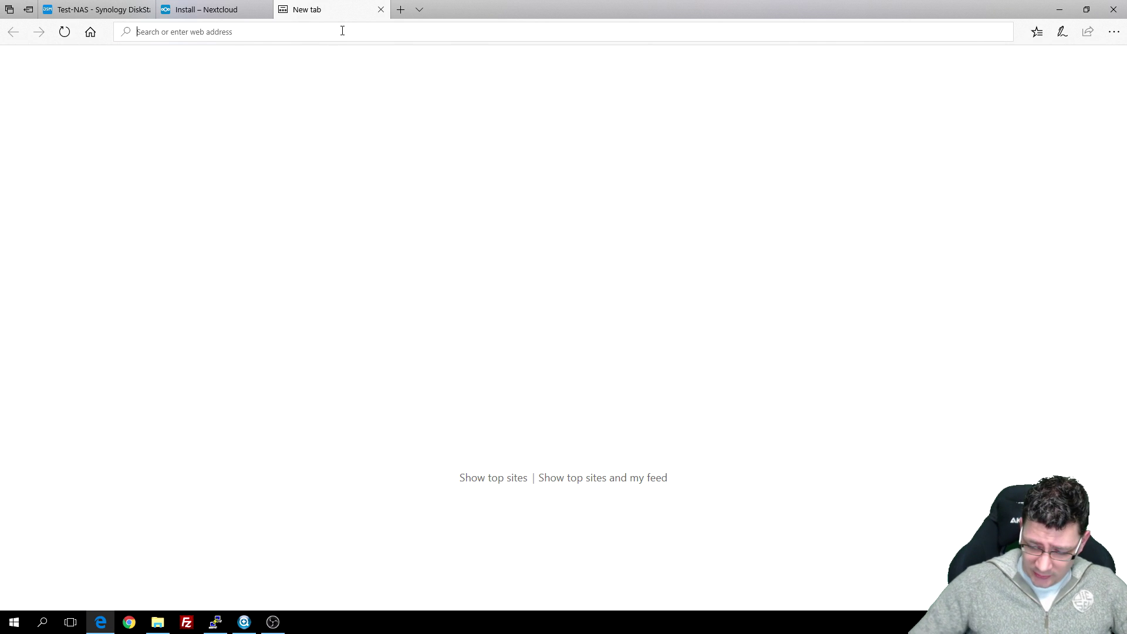
pyautogui.write('192.168')
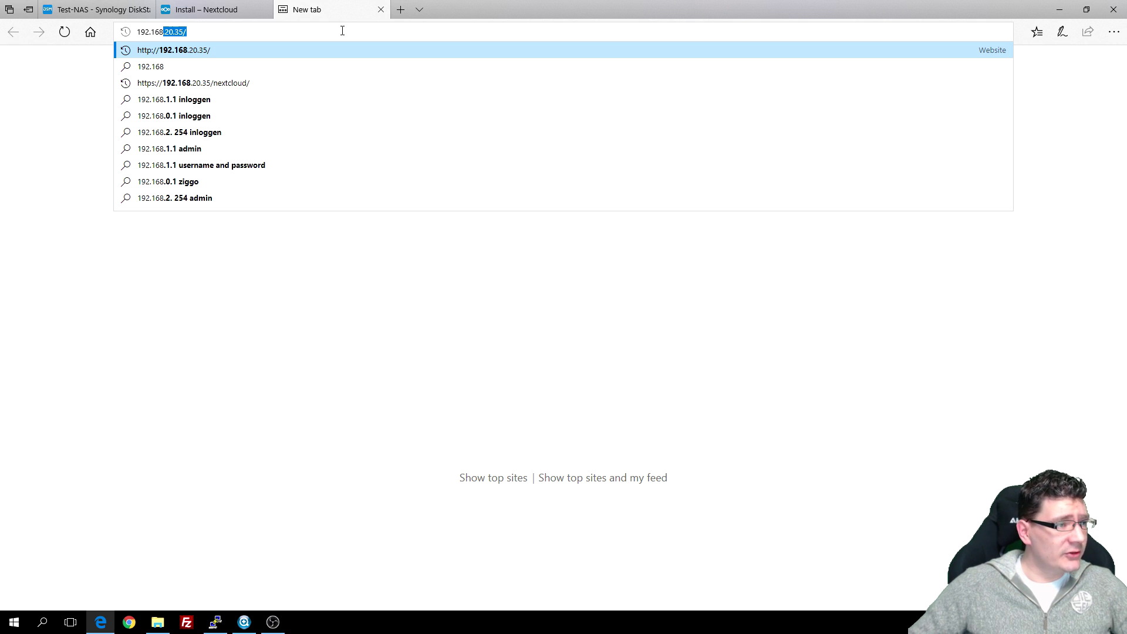
pyautogui.write('.20.35/next')
pyautogui.press('End')
pyautogui.press('Return')
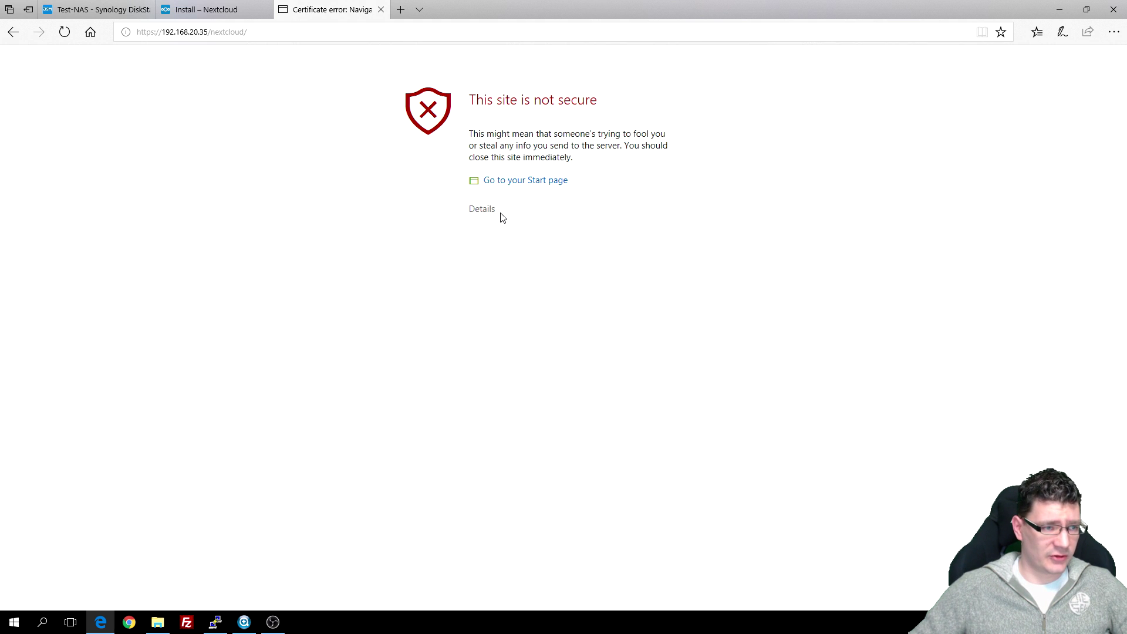
pyautogui.click(485, 215)
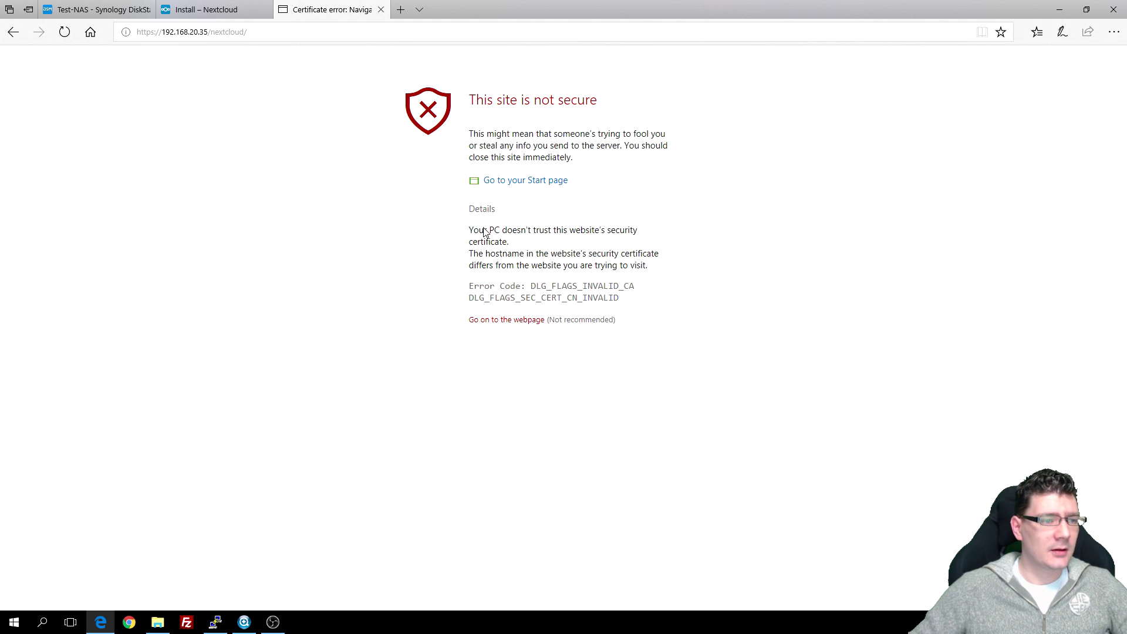
pyautogui.click(497, 322)
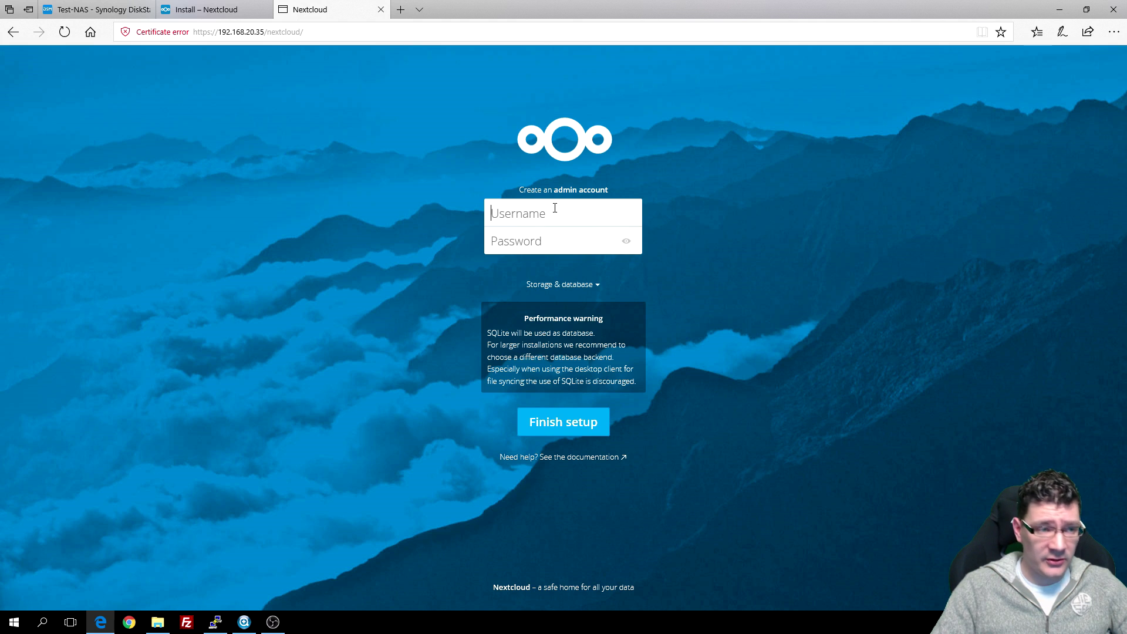
# - Enter the admin credentials and change the data folder from web/nextcloud/data to /volume1/NextCloud
pyautogui.write('b00bytrap********')
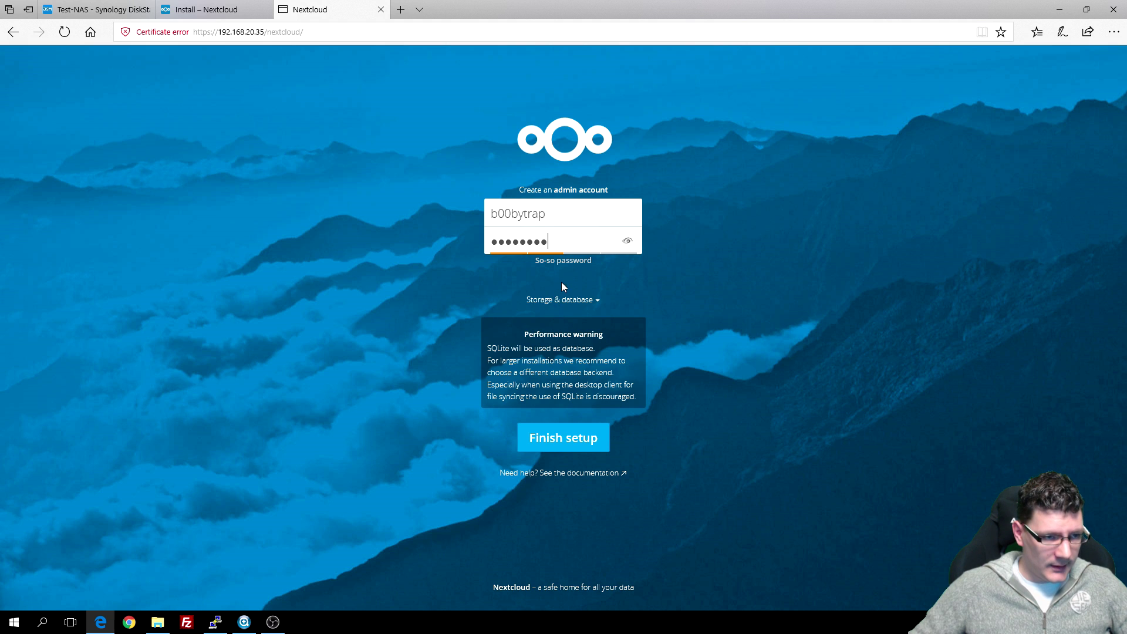
pyautogui.click(599, 305)
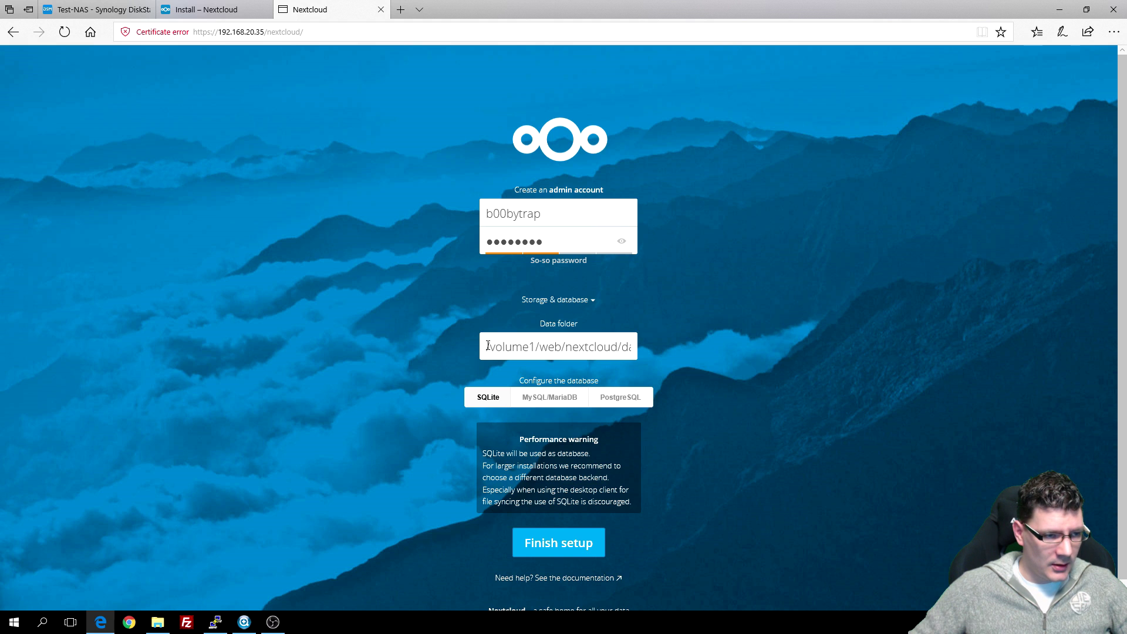
pyautogui.moveTo(488, 346); pyautogui.dragTo(634, 339)
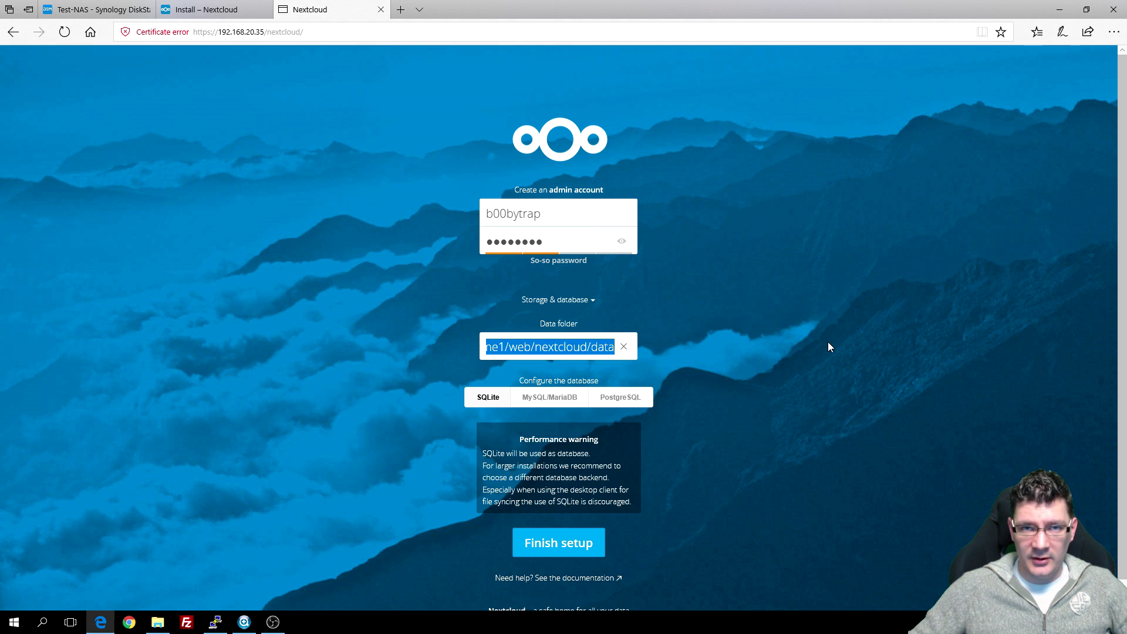
pyautogui.click(496, 350)
pyautogui.moveTo(516, 348); pyautogui.dragTo(699, 341)
pyautogui.press('BackSpace')
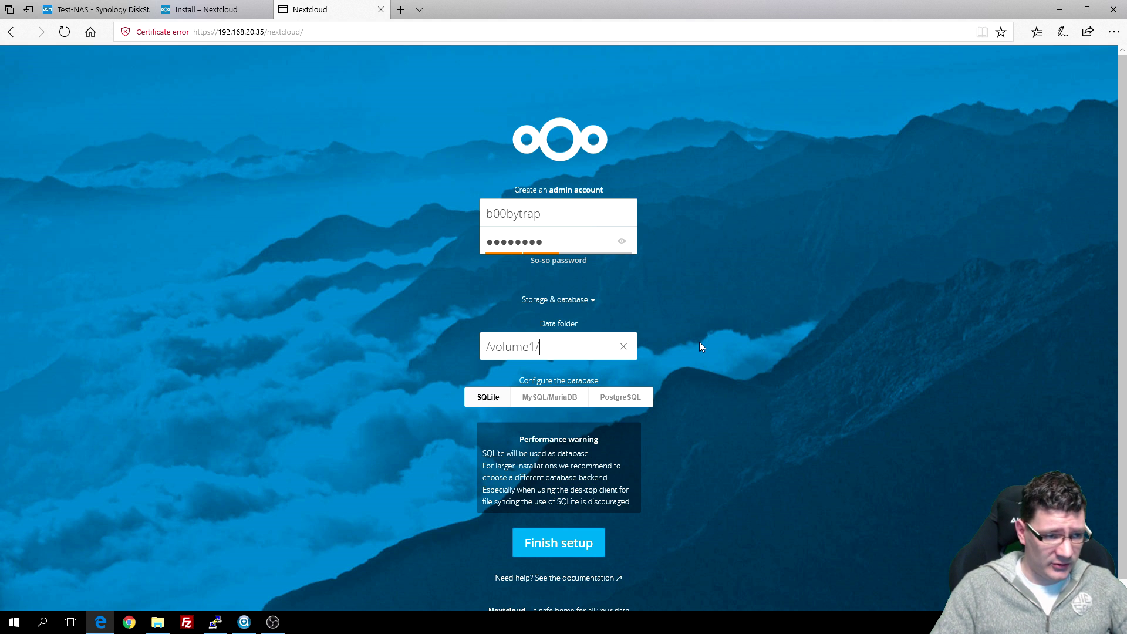
pyautogui.write('NextCloud')
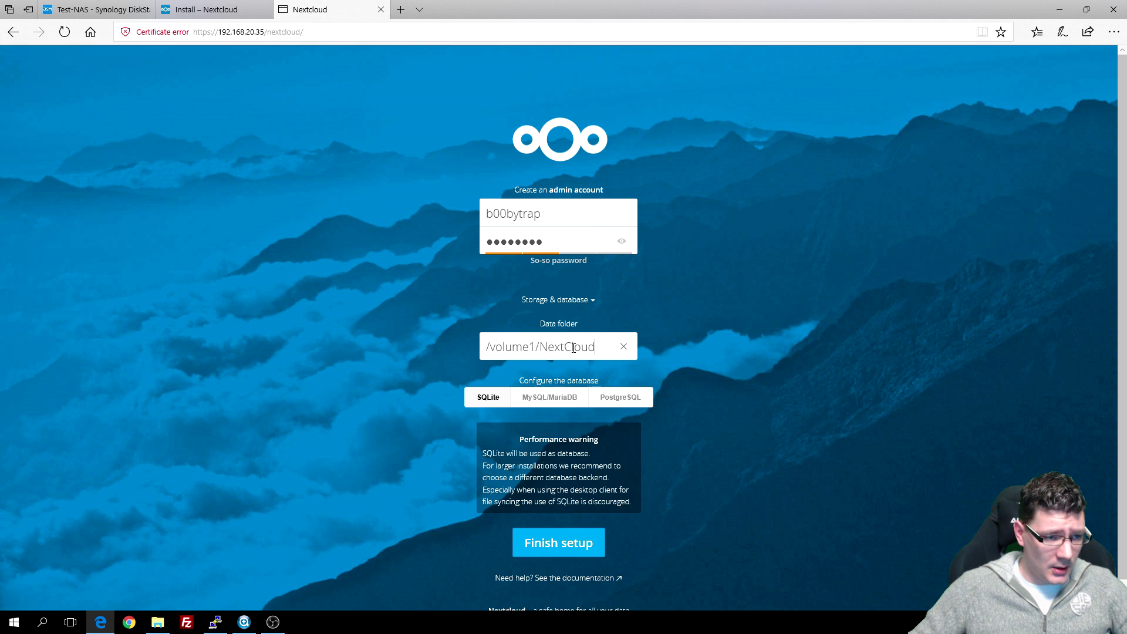
# - Choose MySQL/MariaDB and enter database user root with its password
pyautogui.click(550, 399)
pyautogui.scroll(-2, 735, 382)
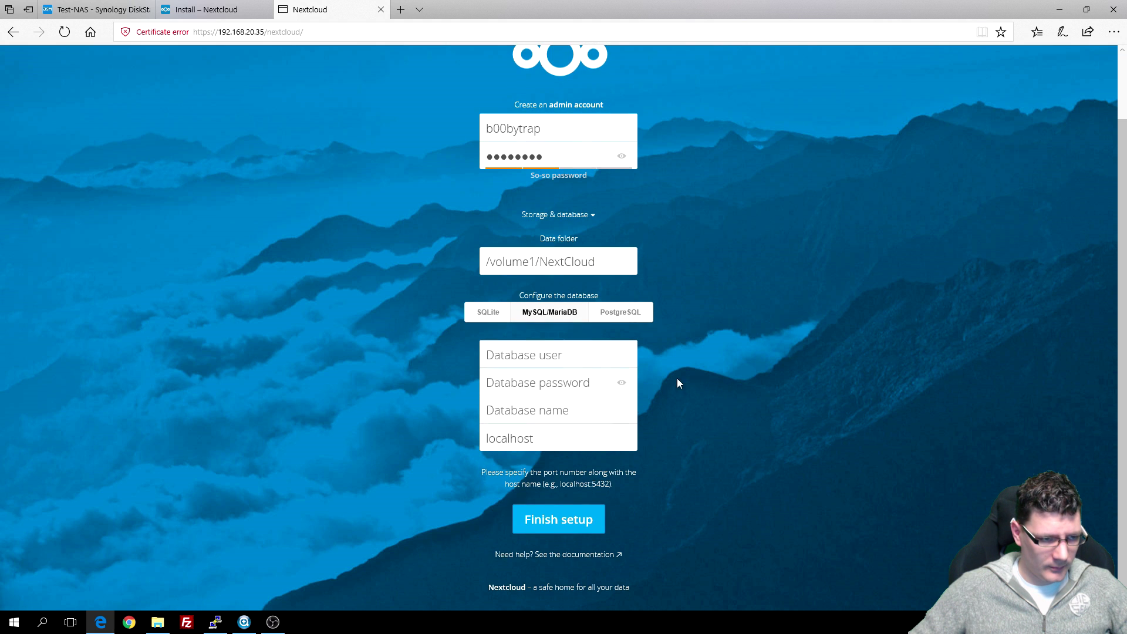
pyautogui.click(562, 359)
pyautogui.write('root')
pyautogui.press('Tab')
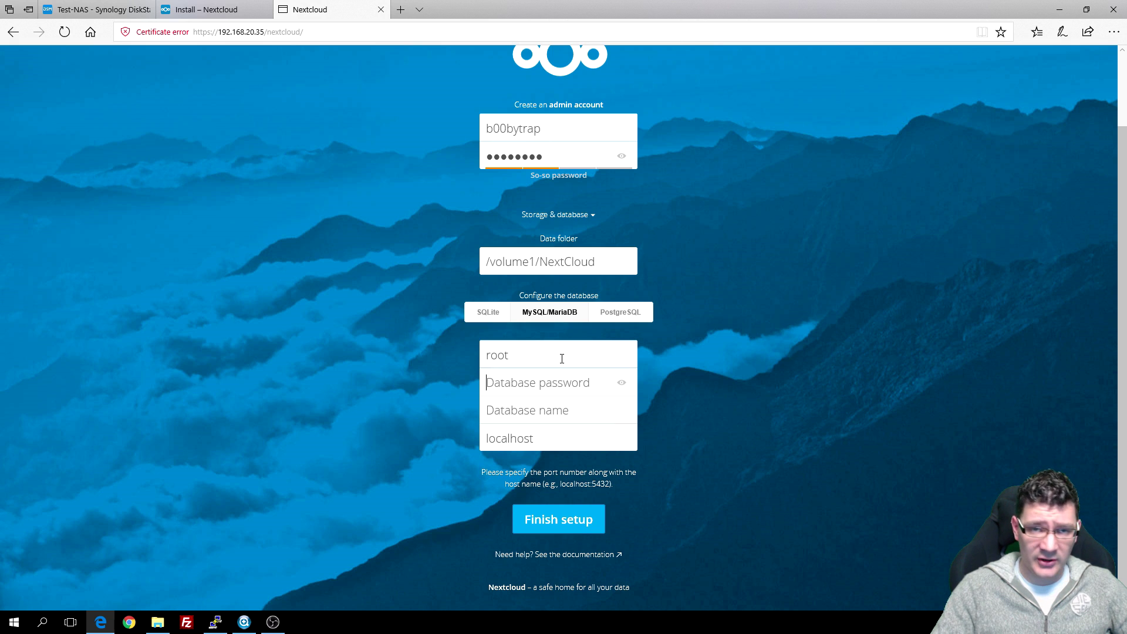
pyautogui.write('password')
pyautogui.press('Tab')
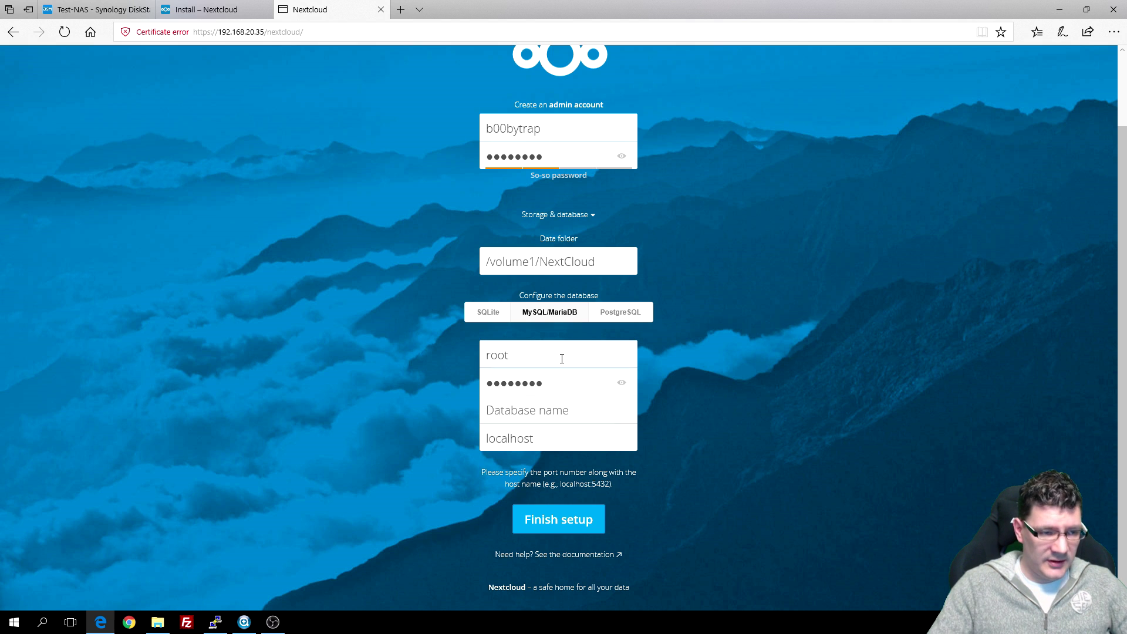
# - Set database name NextCloud and host 127.0.0.1:3307, then finish setup
pyautogui.write('Next')
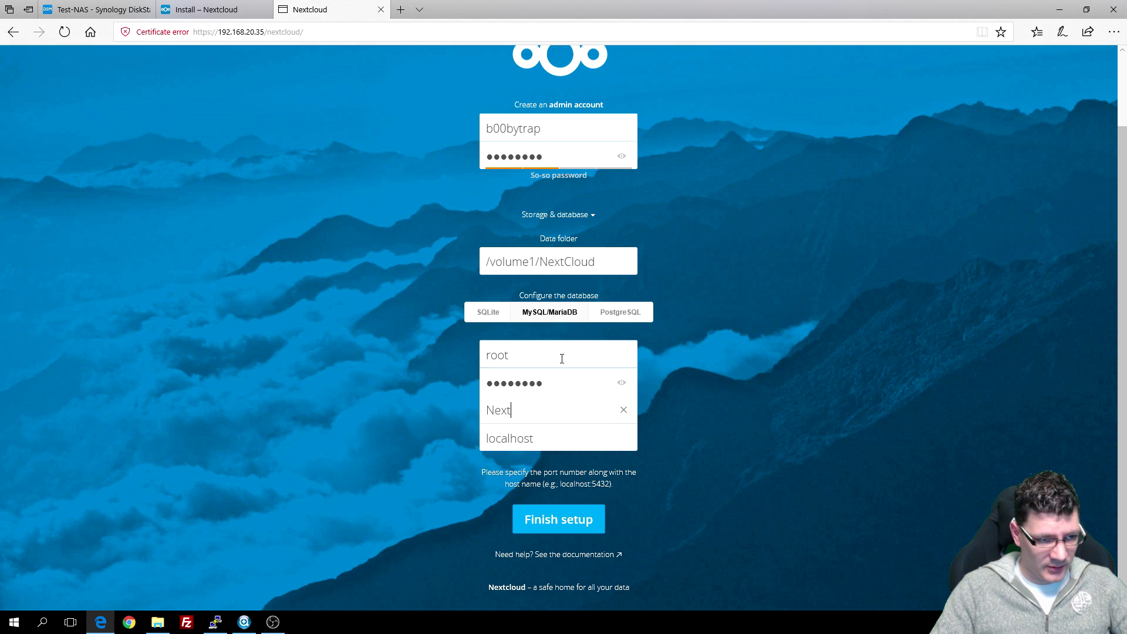
pyautogui.write('Cloud')
pyautogui.press('Tab')
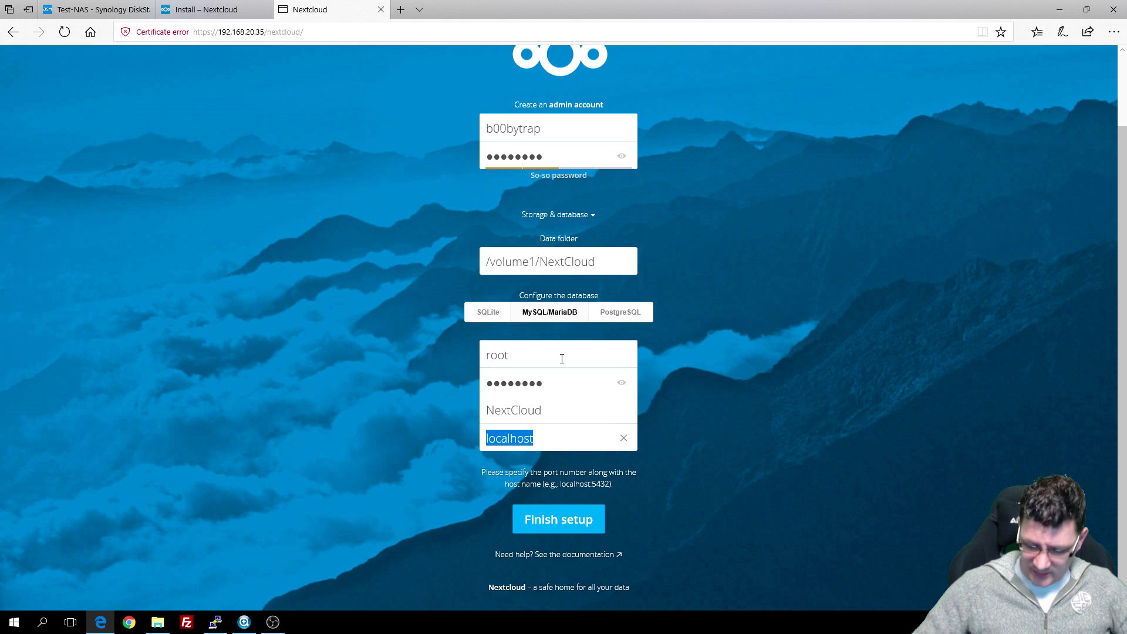
pyautogui.write('127.0.0.1')
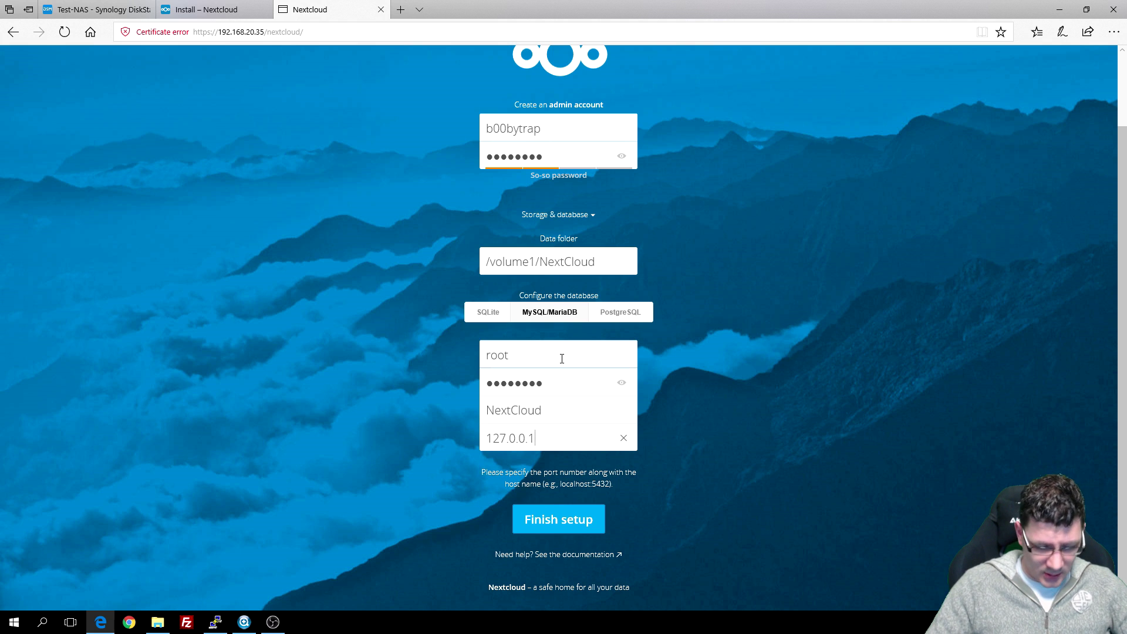
pyautogui.write(':33')
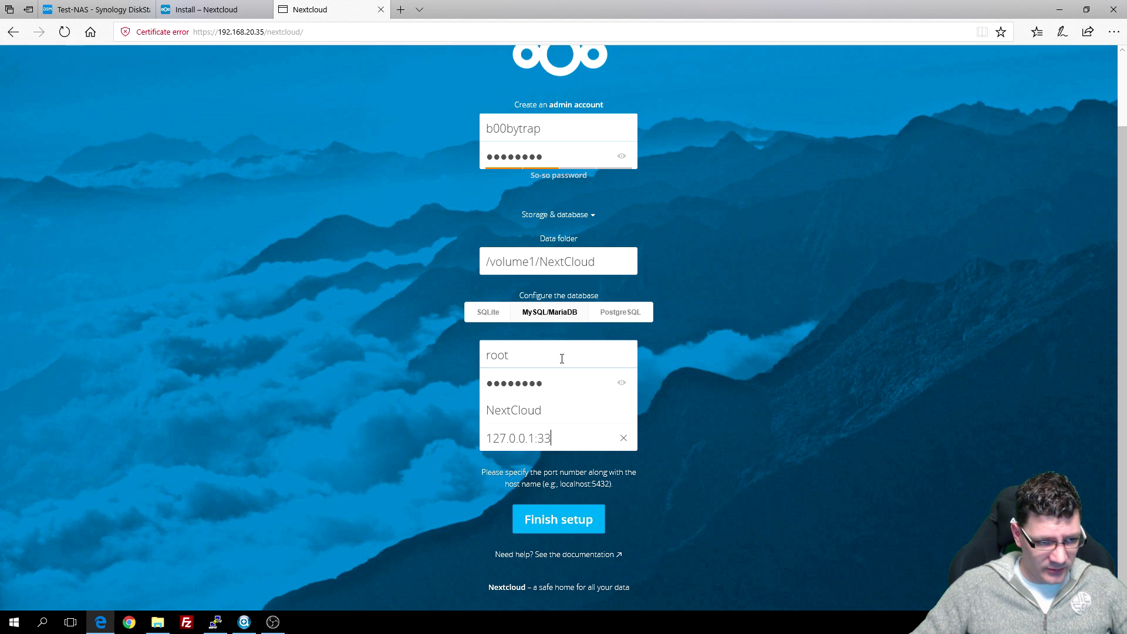
pyautogui.write('7')
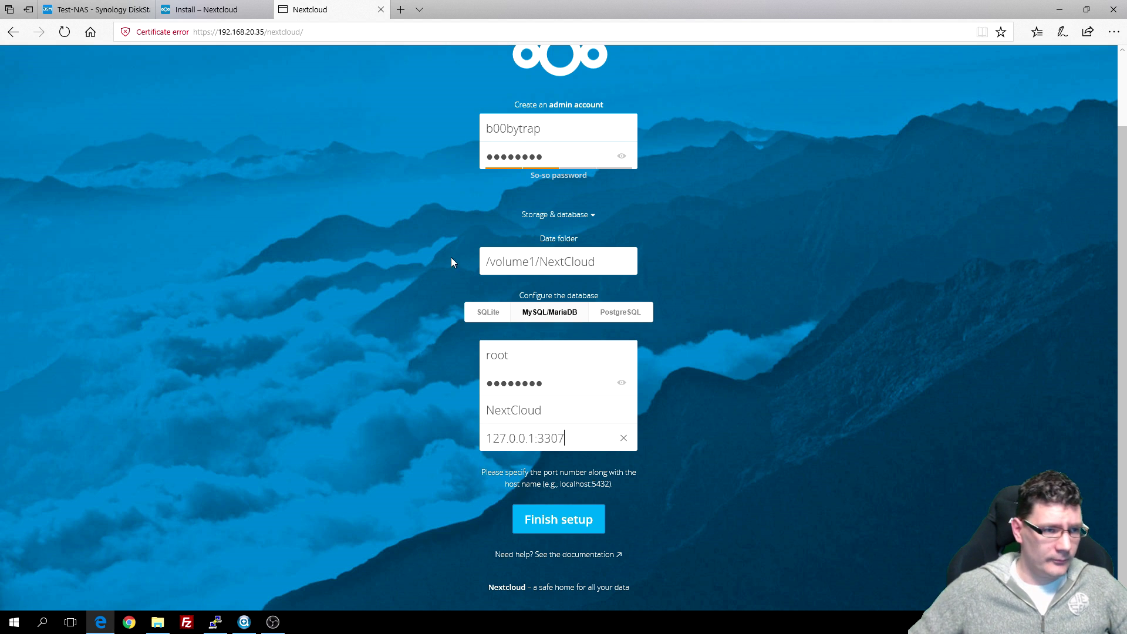
pyautogui.scroll(2, 554, 374)
pyautogui.scroll(-3, 554, 347)
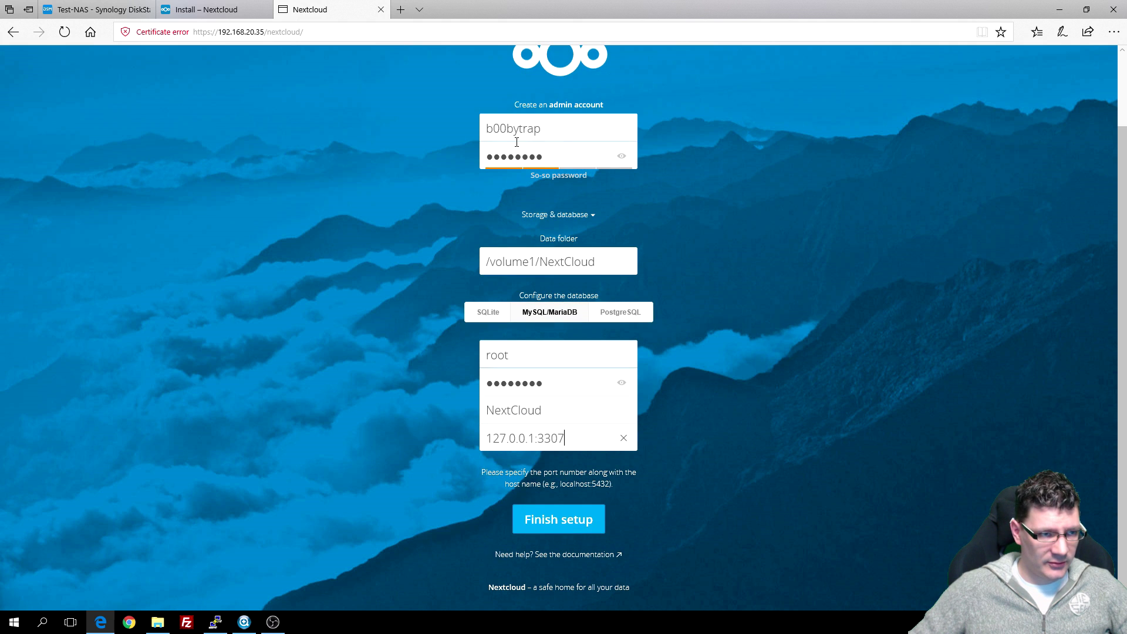
pyautogui.click(563, 523)
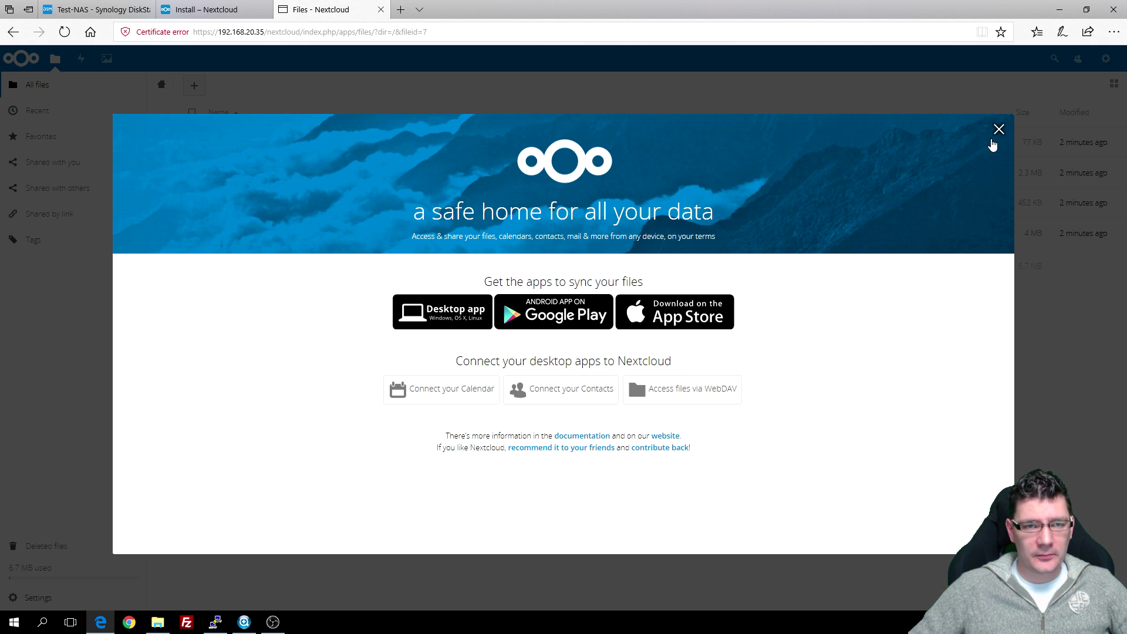
# - Close the Nextcloud welcome dialog to reveal the Files list
pyautogui.click(992, 141)
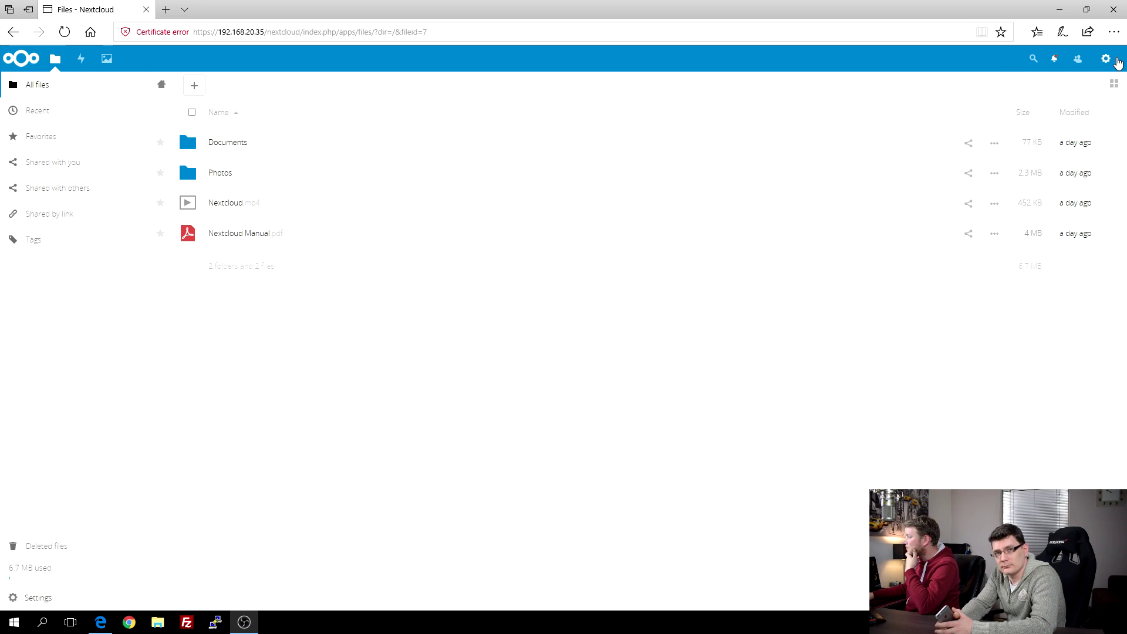
# - On the Users page, create user 'Chevy' with a password
pyautogui.click(1107, 60)
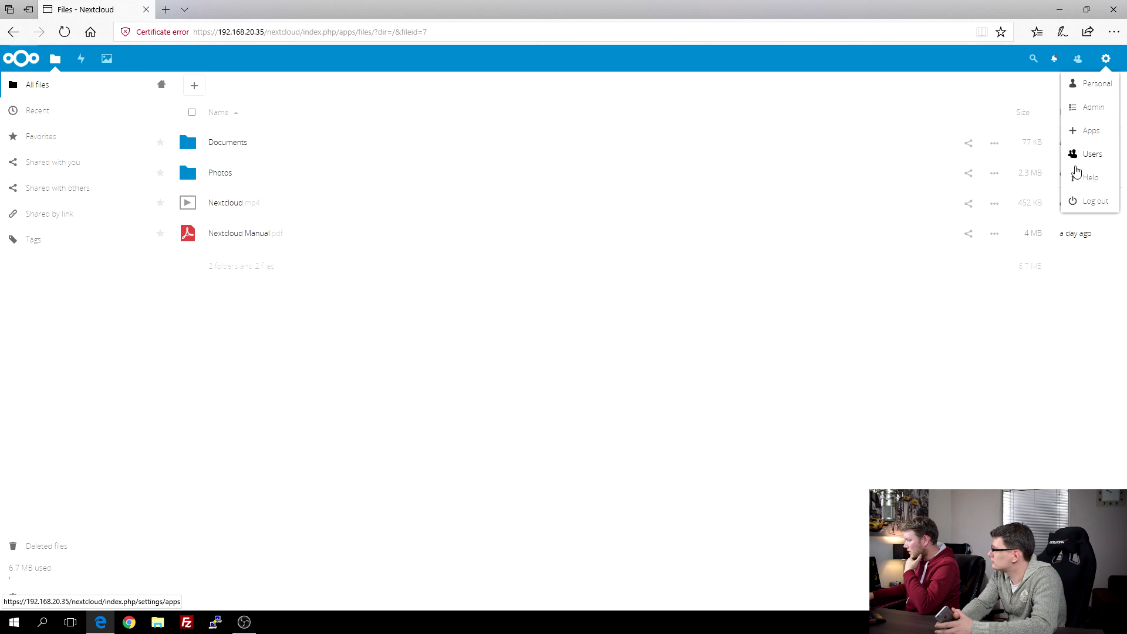
pyautogui.click(1090, 157)
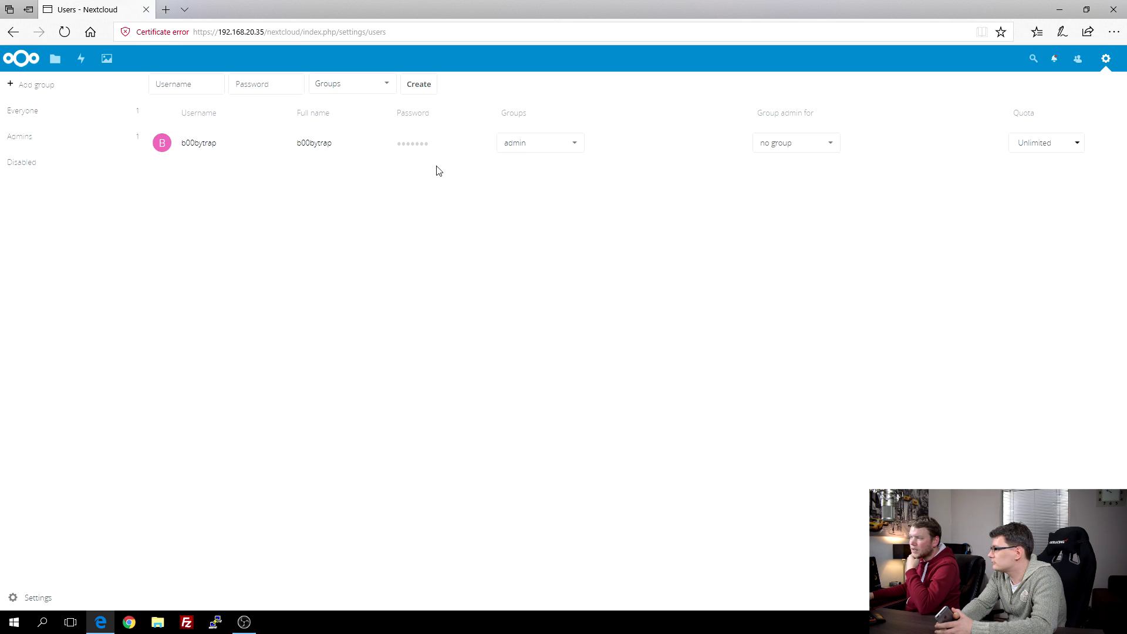
pyautogui.moveTo(353, 143)
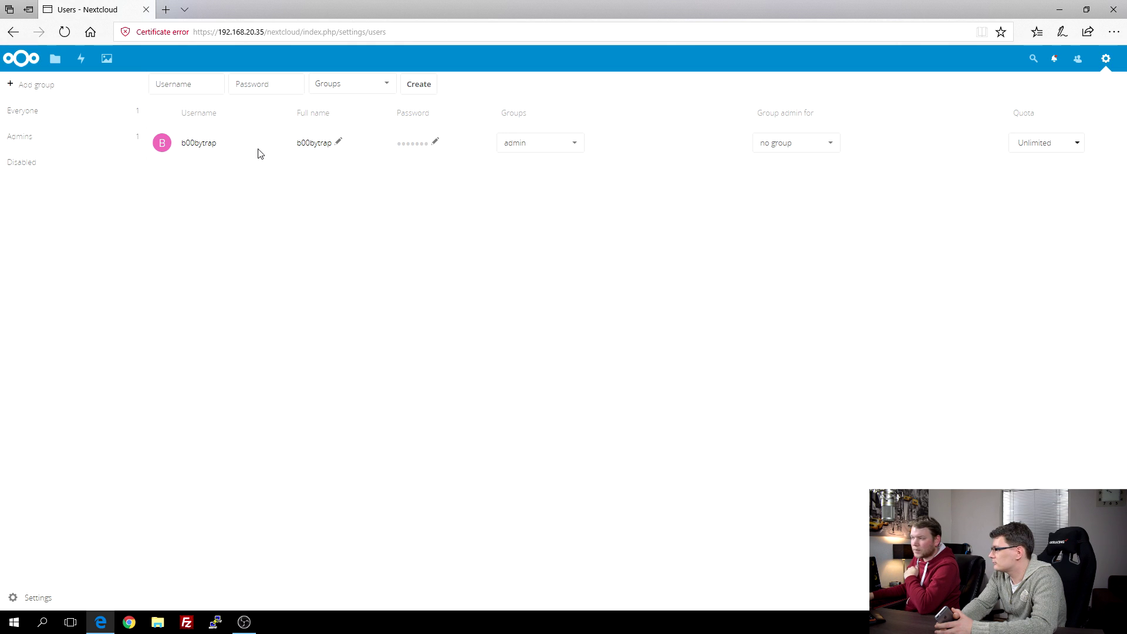
pyautogui.click(194, 89)
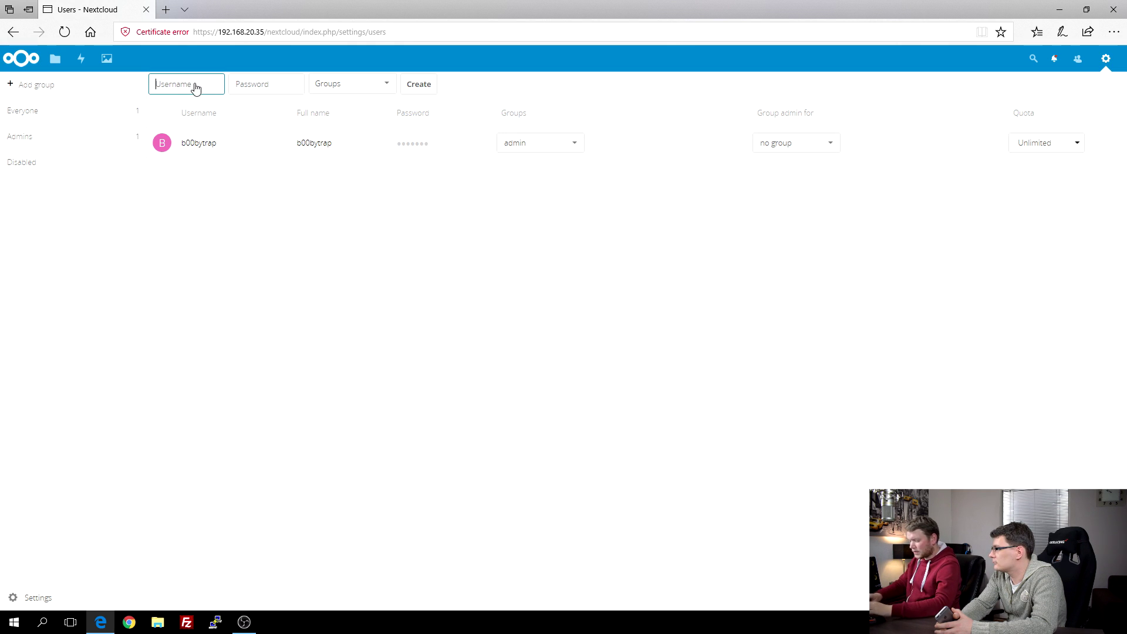
pyautogui.write('Chevy')
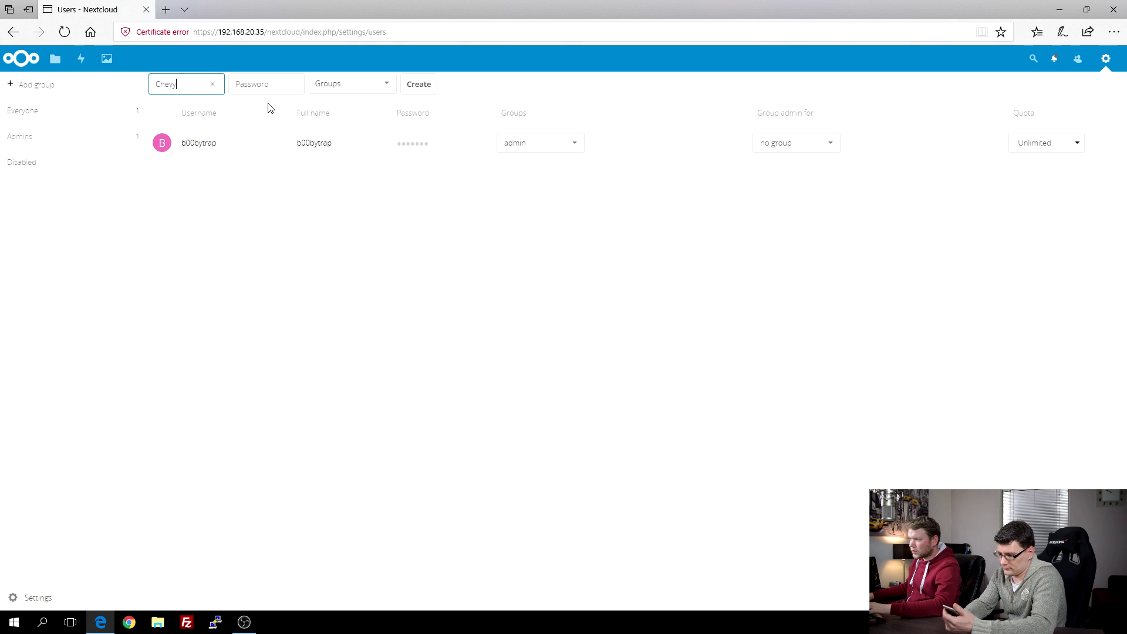
pyautogui.click(262, 86)
pyautogui.write('********')
pyautogui.click(419, 85)
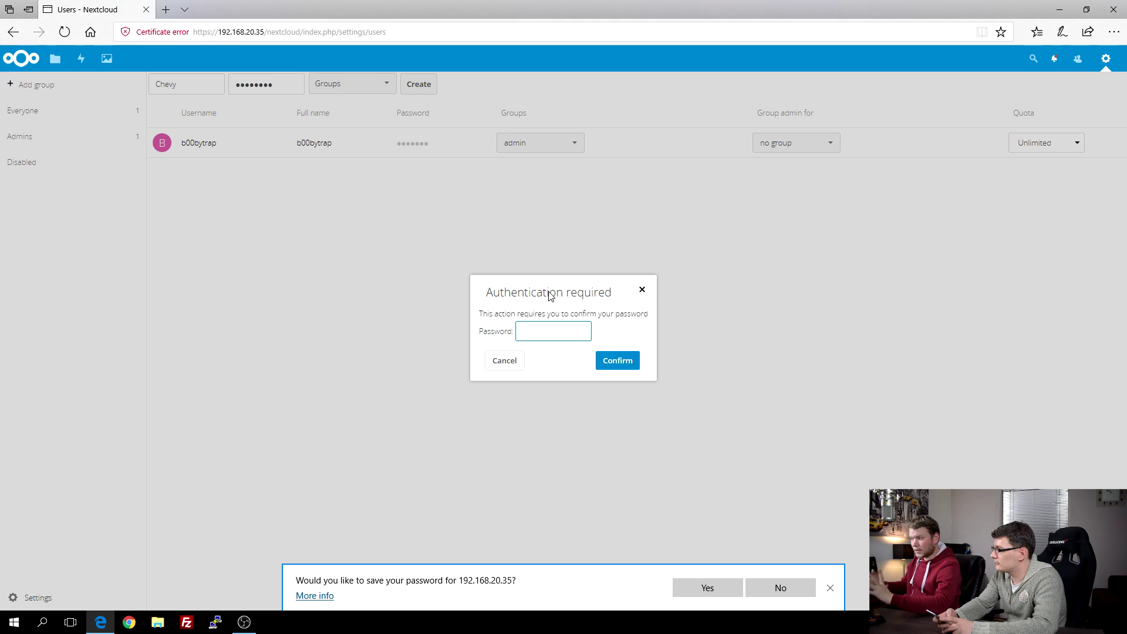
# - Authorise the new user with the admin password and dismiss Edge's save-password prompt
pyautogui.write('***')
pyautogui.click(614, 365)
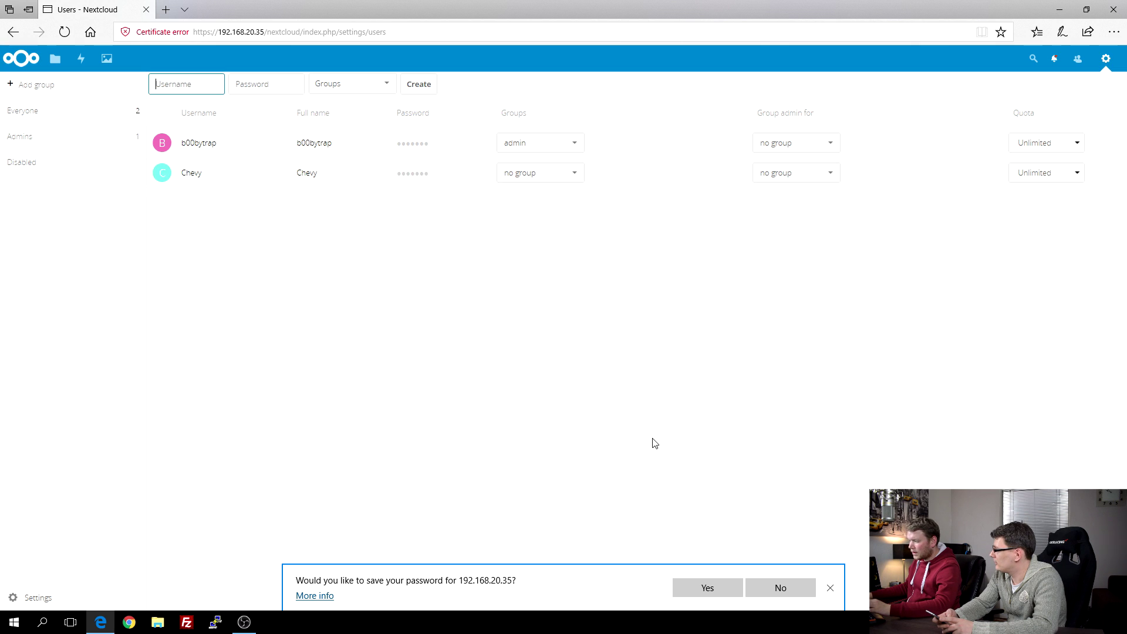
pyautogui.click(830, 589)
pyautogui.moveTo(319, 175)
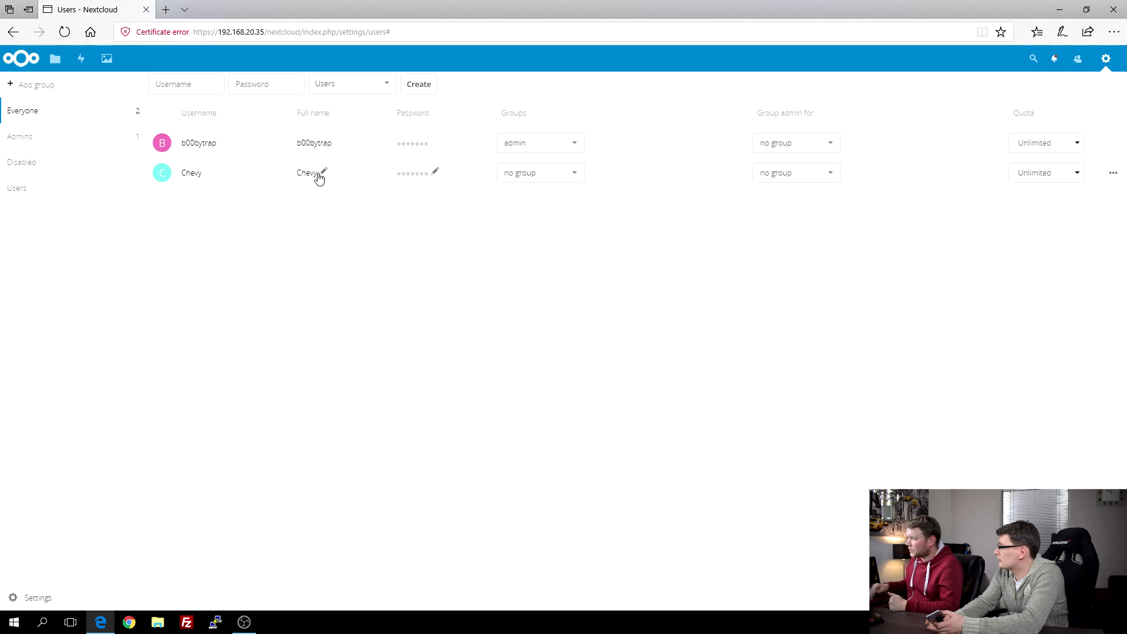
# - Enable the Two Factor TOTP Provider app in the Security apps category
pyautogui.click(1108, 61)
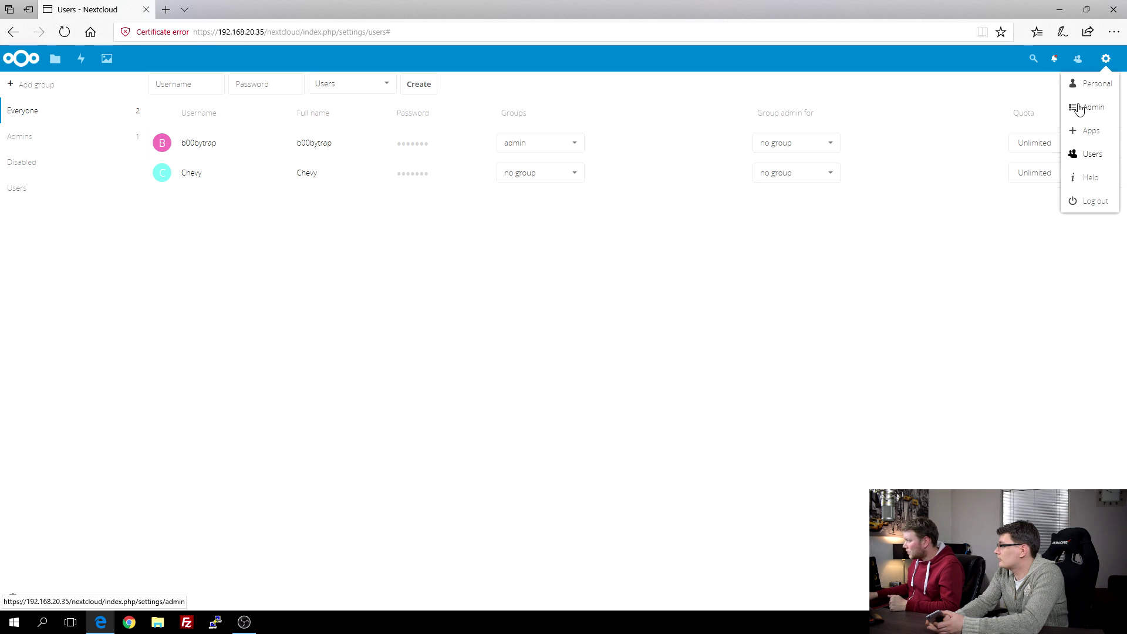
pyautogui.click(1092, 132)
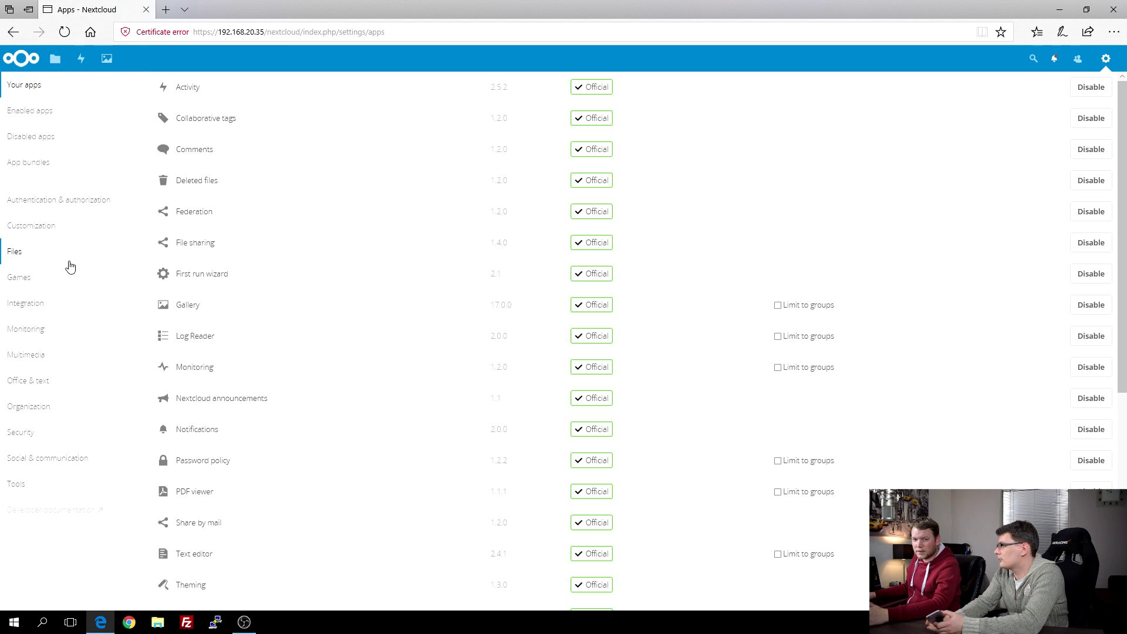
pyautogui.click(50, 232)
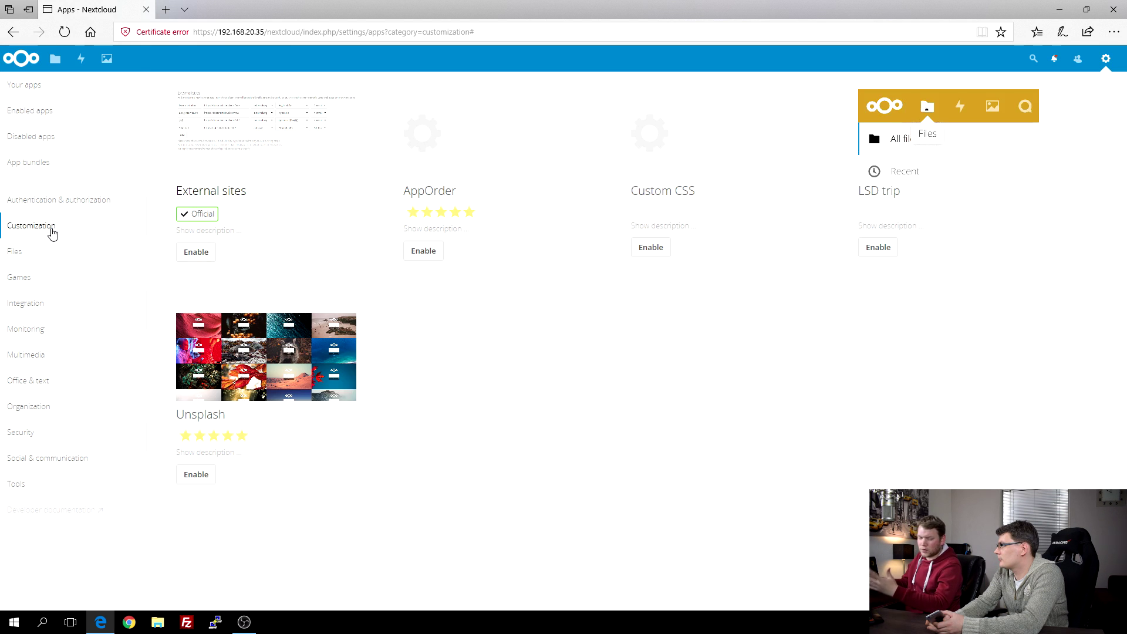
pyautogui.click(29, 260)
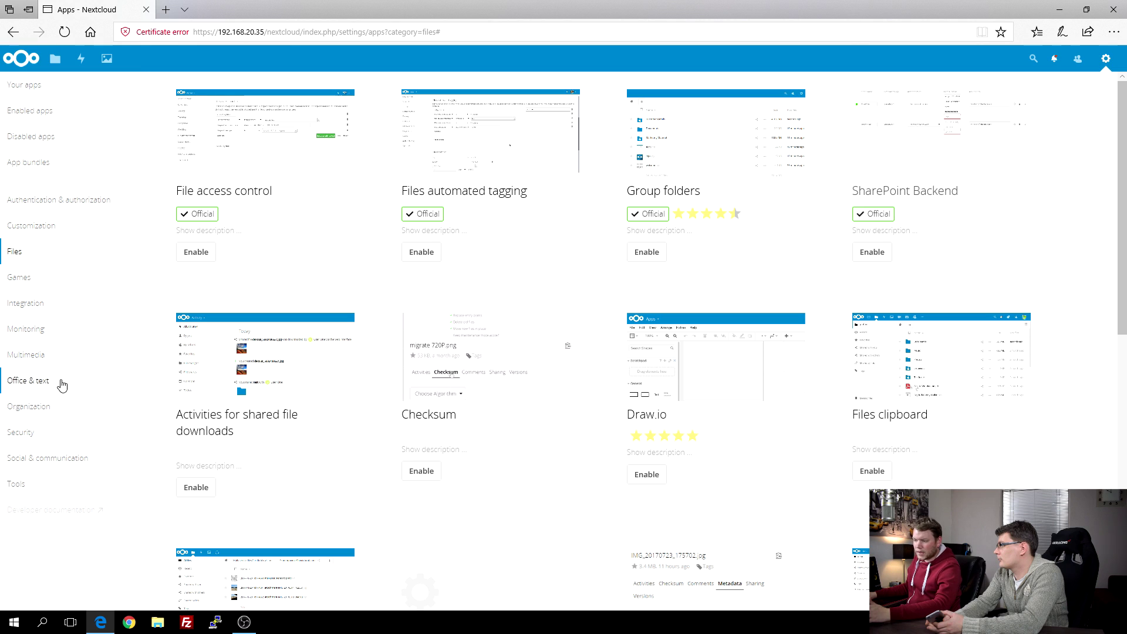
pyautogui.click(38, 434)
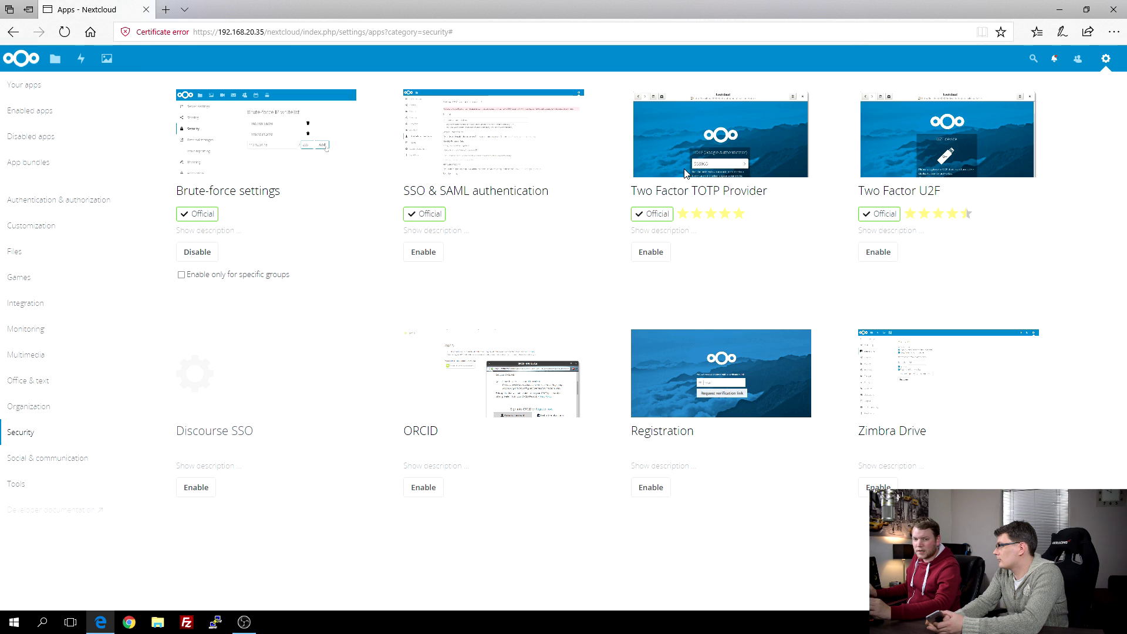
pyautogui.click(665, 256)
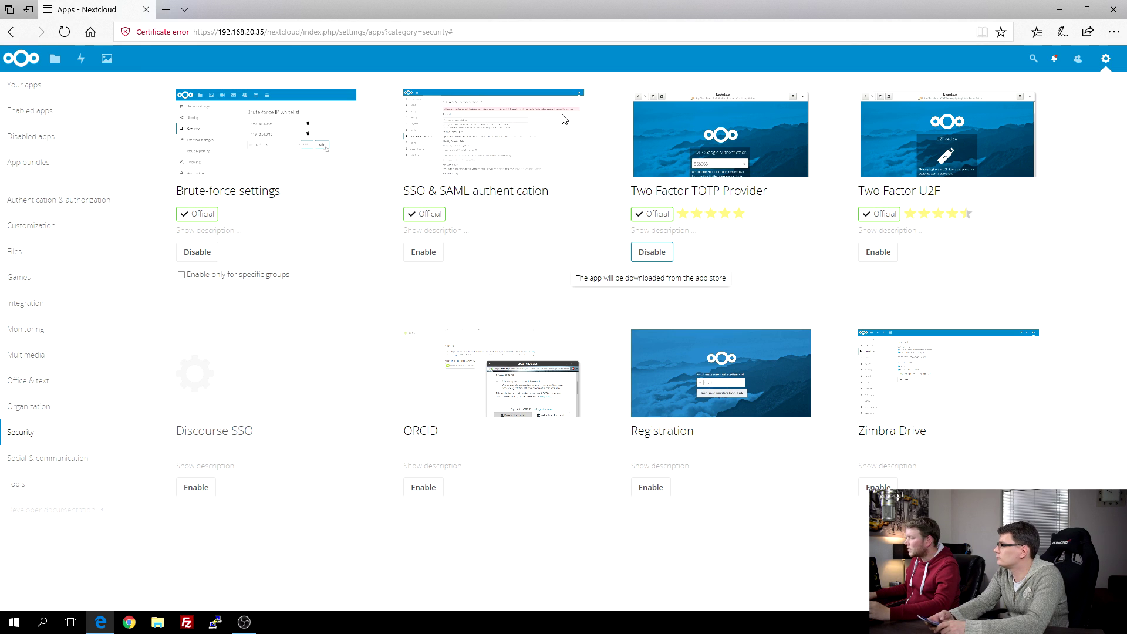
# - In personal Security settings, tick Enable TOTP to generate a secret and QR code
pyautogui.click(1107, 63)
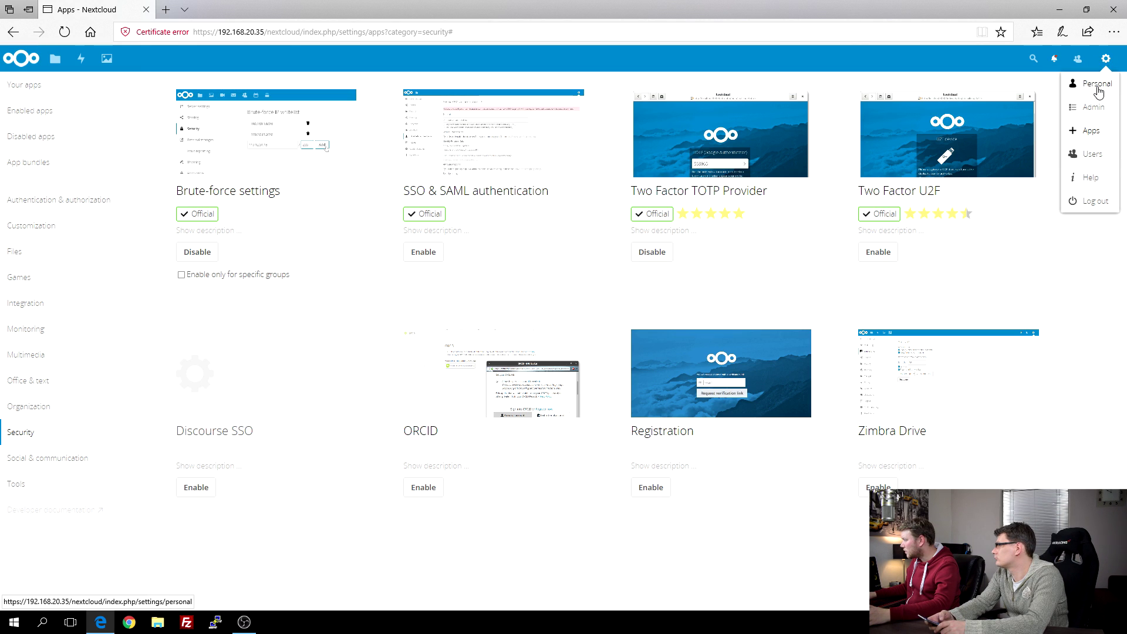
pyautogui.click(1097, 86)
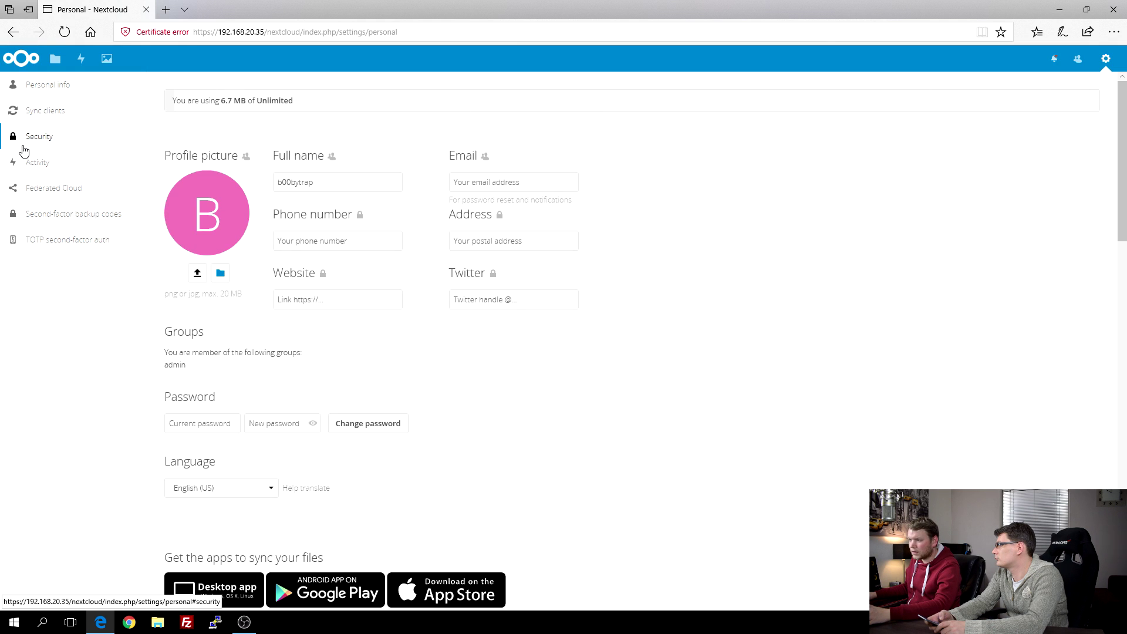
pyautogui.click(40, 139)
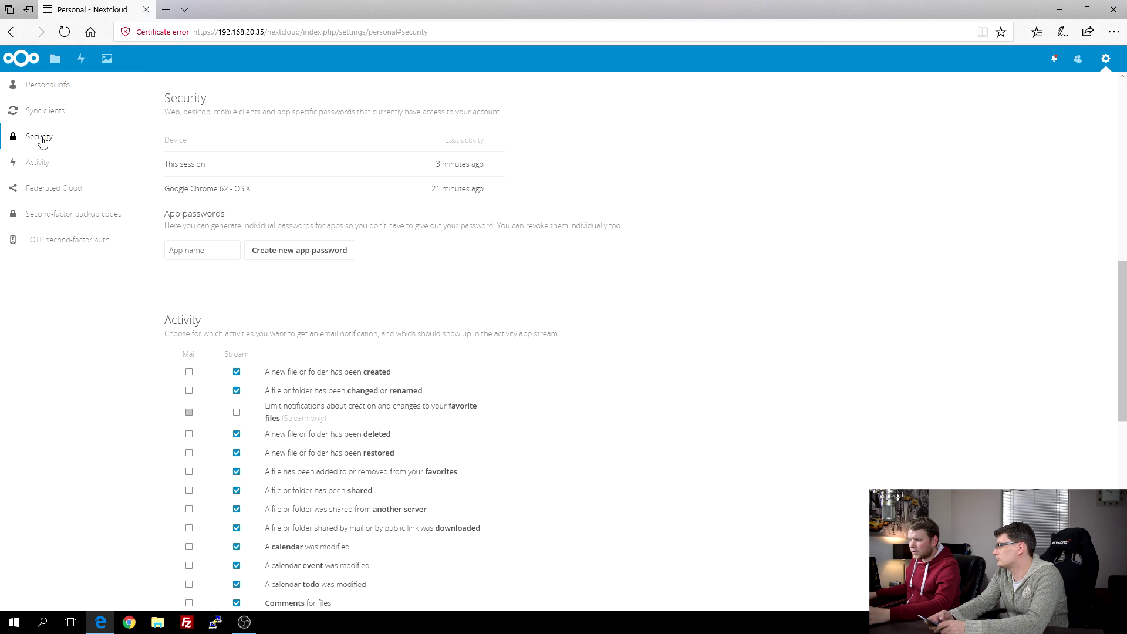
pyautogui.scroll(-8, 208, 262)
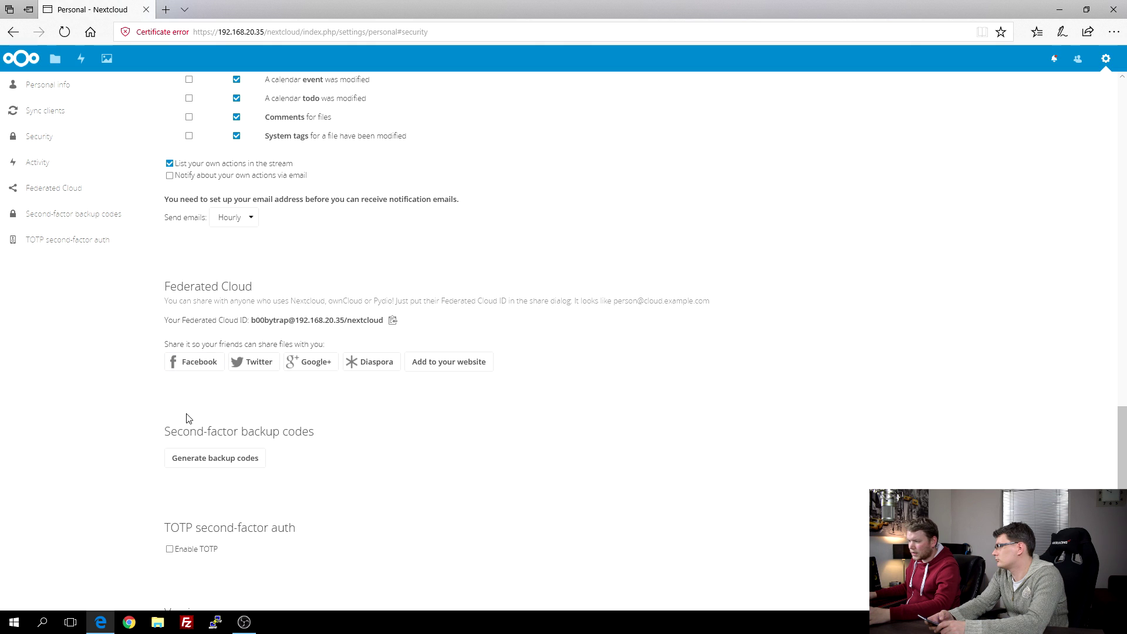
pyautogui.scroll(-2, 189, 417)
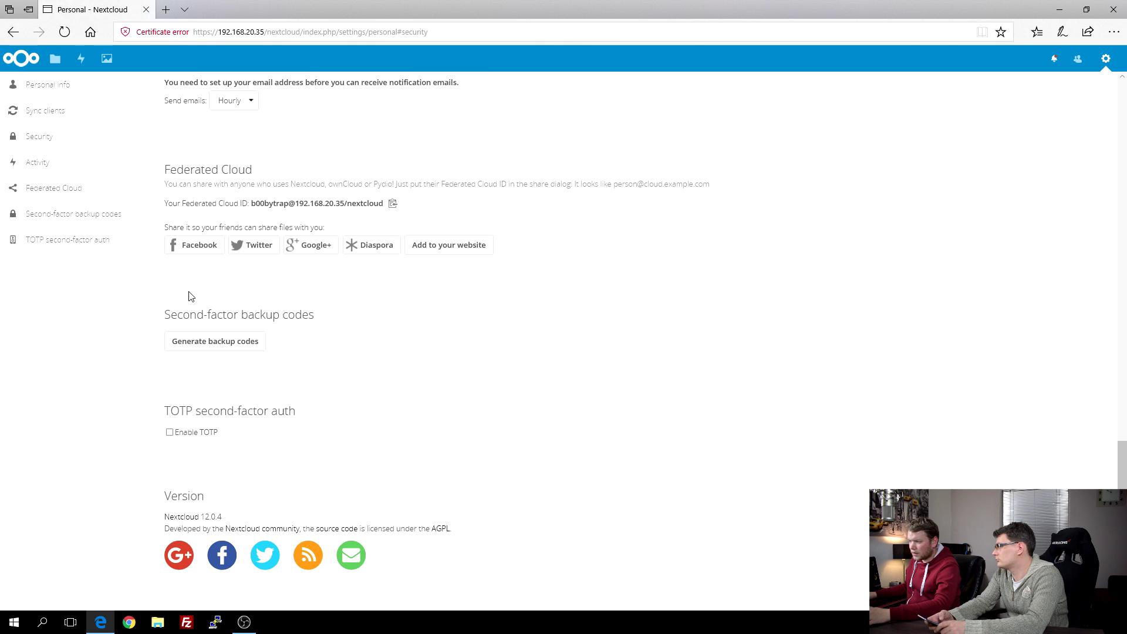
pyautogui.click(183, 435)
pyautogui.scroll(-3, 186, 435)
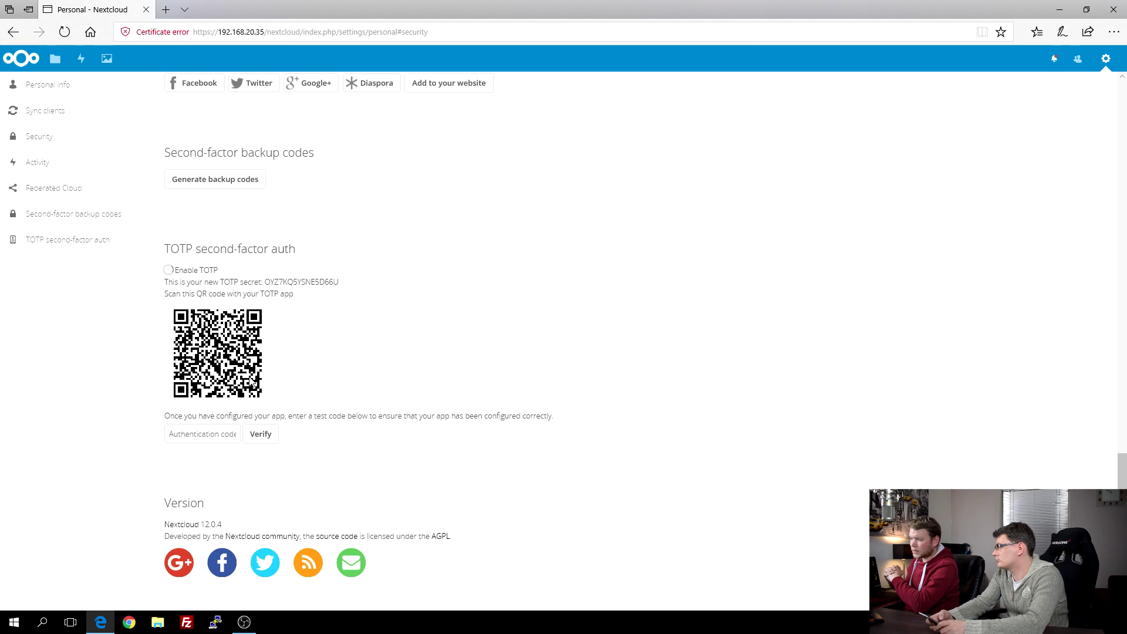
pyautogui.scroll(8, 345, 290)
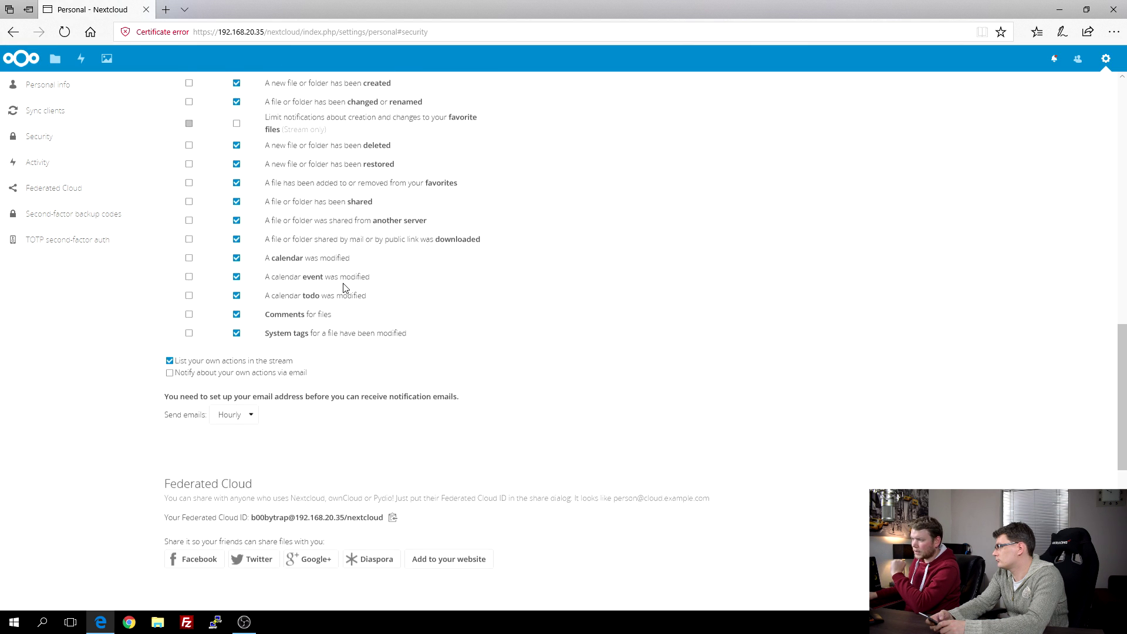
pyautogui.scroll(5, 344, 291)
pyautogui.scroll(5, 335, 222)
# - Log out of the admin account and sign in as user chevy
pyautogui.scroll(6, 335, 222)
pyautogui.click(1106, 59)
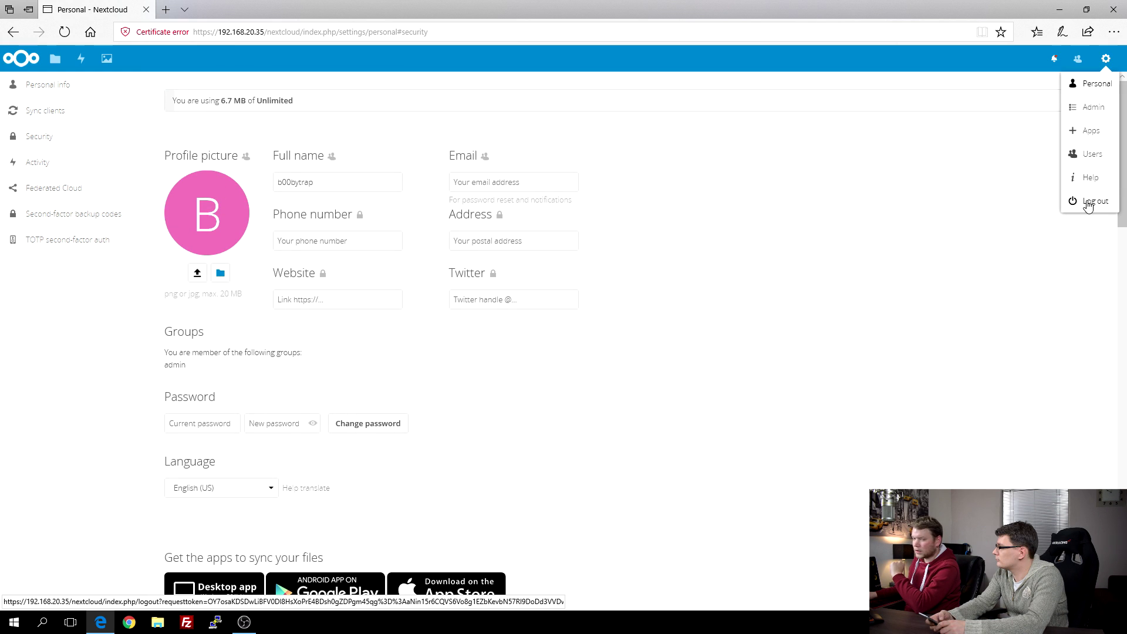
pyautogui.click(1088, 203)
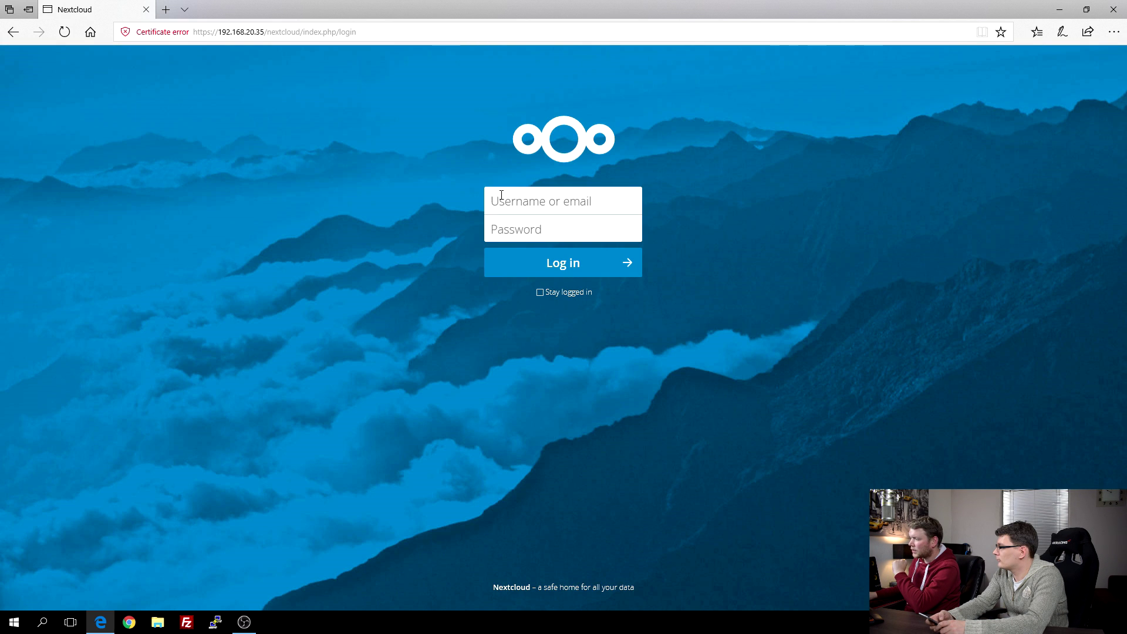
pyautogui.write('chevy')
pyautogui.press('Tab')
pyautogui.write('p')
pyautogui.press('BackSpace')
pyautogui.press('BackSpace')
pyautogui.write('password')
pyautogui.press('Return')
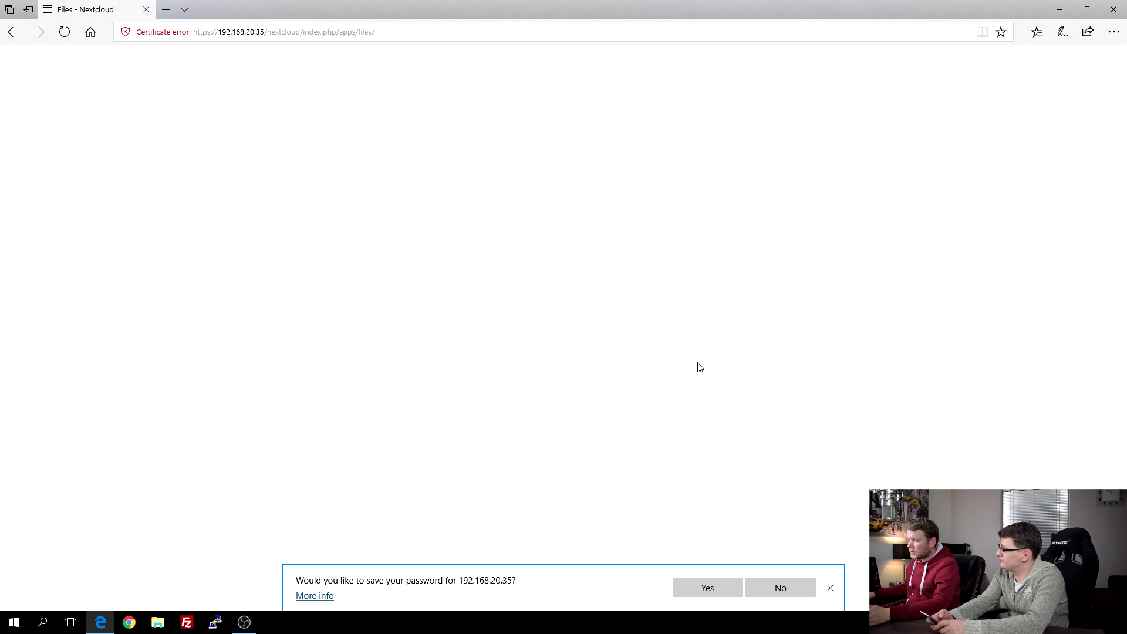
pyautogui.click(830, 588)
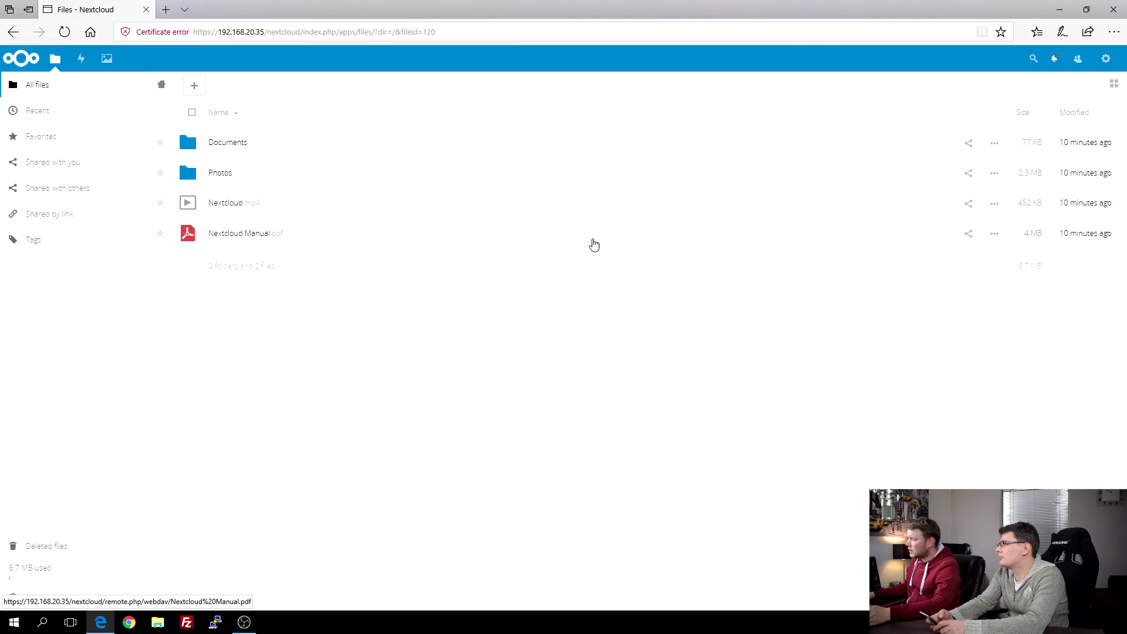
# - Tick Enable TOTP in chevy's personal Security settings
pyautogui.click(1106, 59)
pyautogui.click(1103, 85)
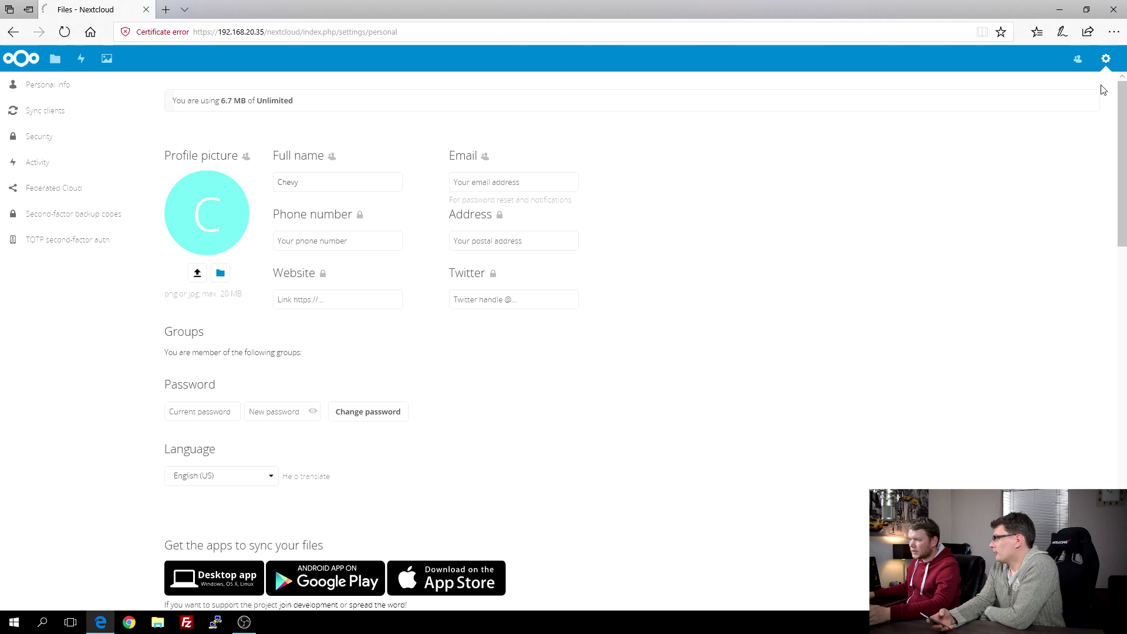
pyautogui.click(48, 139)
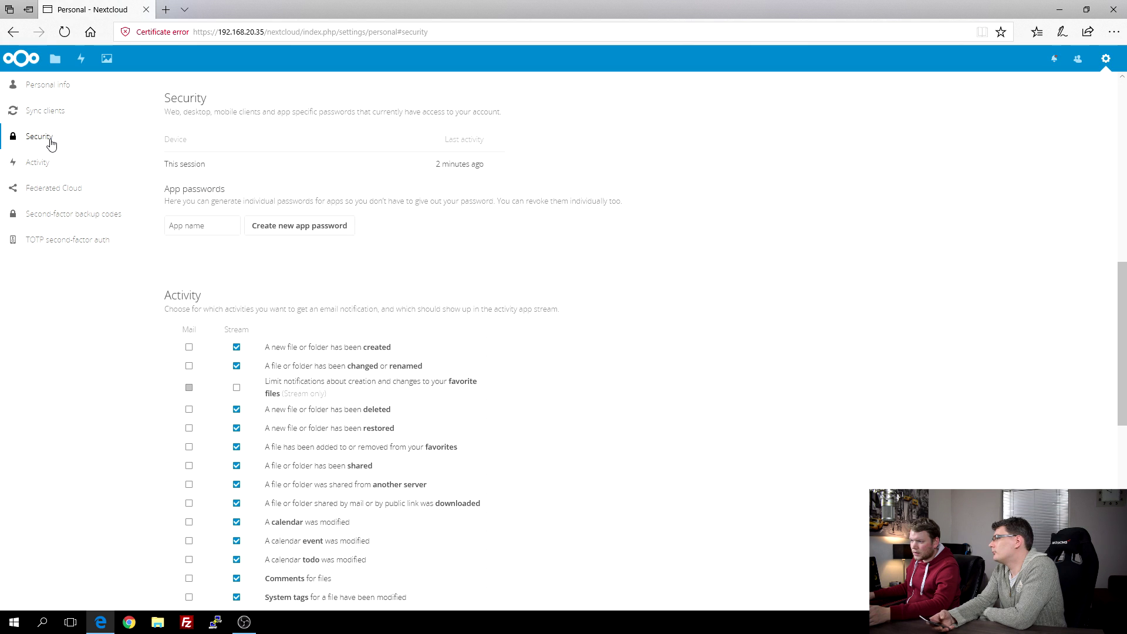
pyautogui.scroll(-10, 153, 293)
pyautogui.scroll(-3, 200, 365)
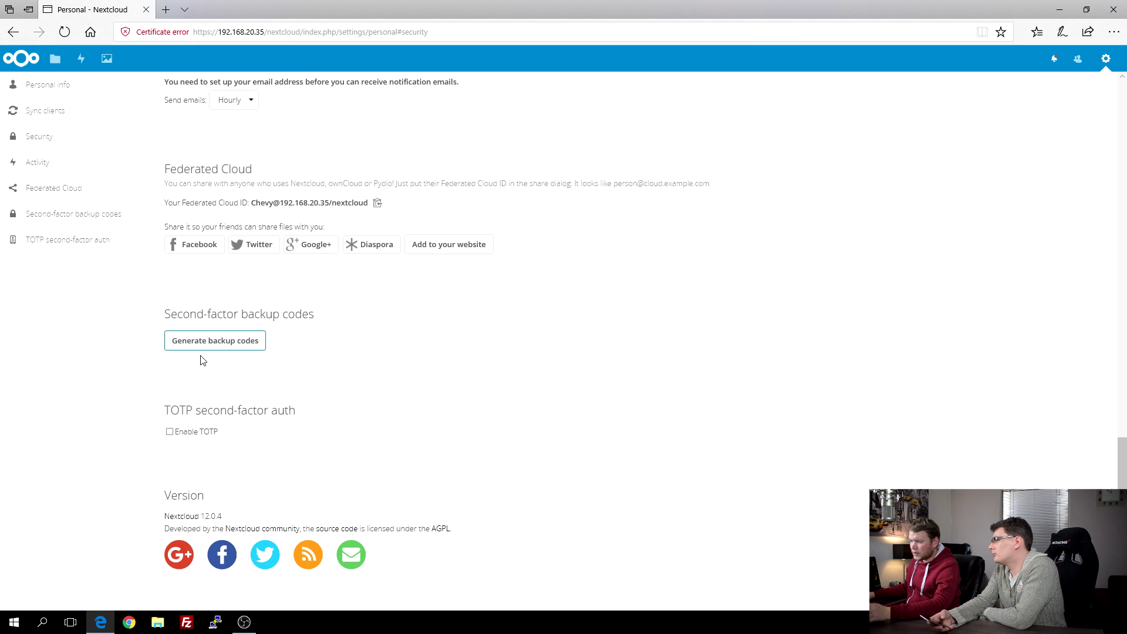
pyautogui.click(169, 432)
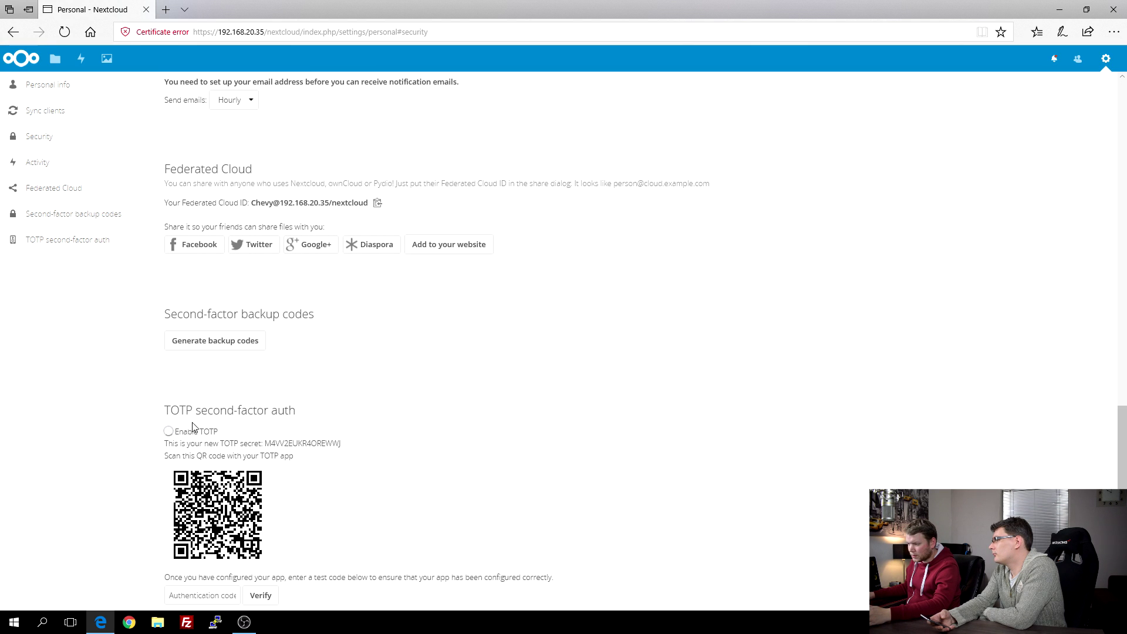
pyautogui.scroll(-3, 293, 400)
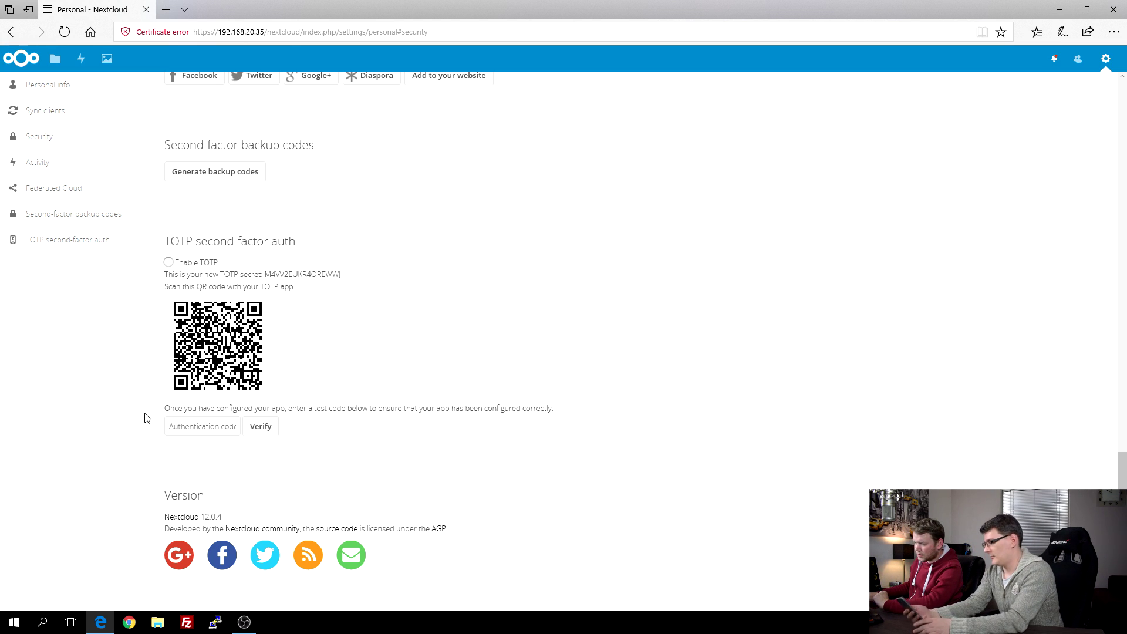
# - Verify TOTP by submitting the authenticator app's test code
pyautogui.click(195, 433)
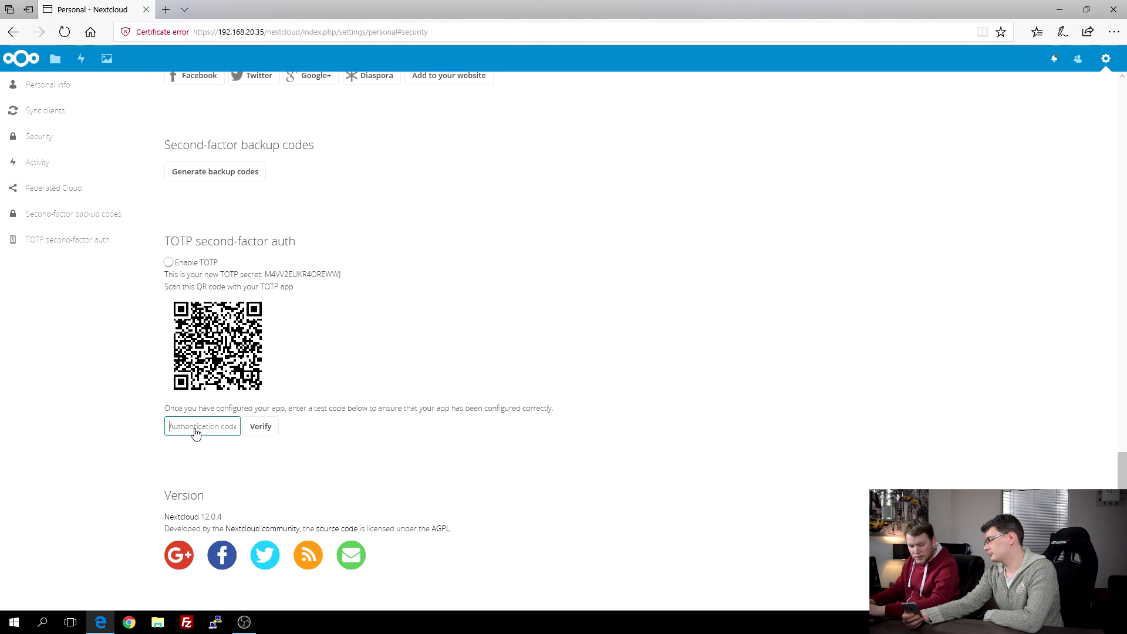
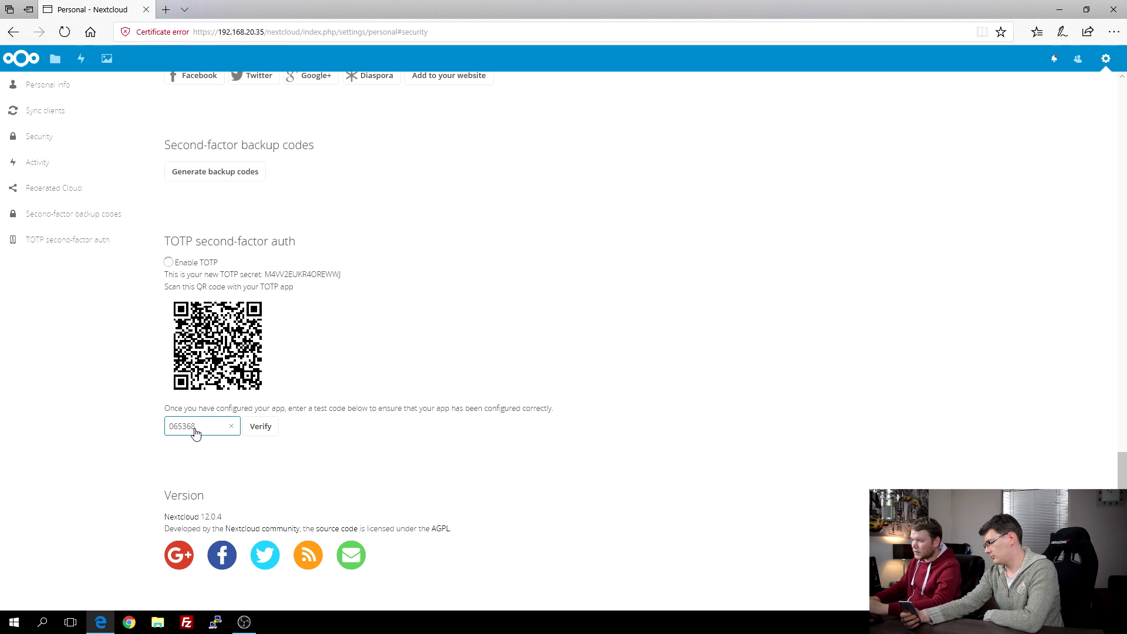
pyautogui.press('Return')
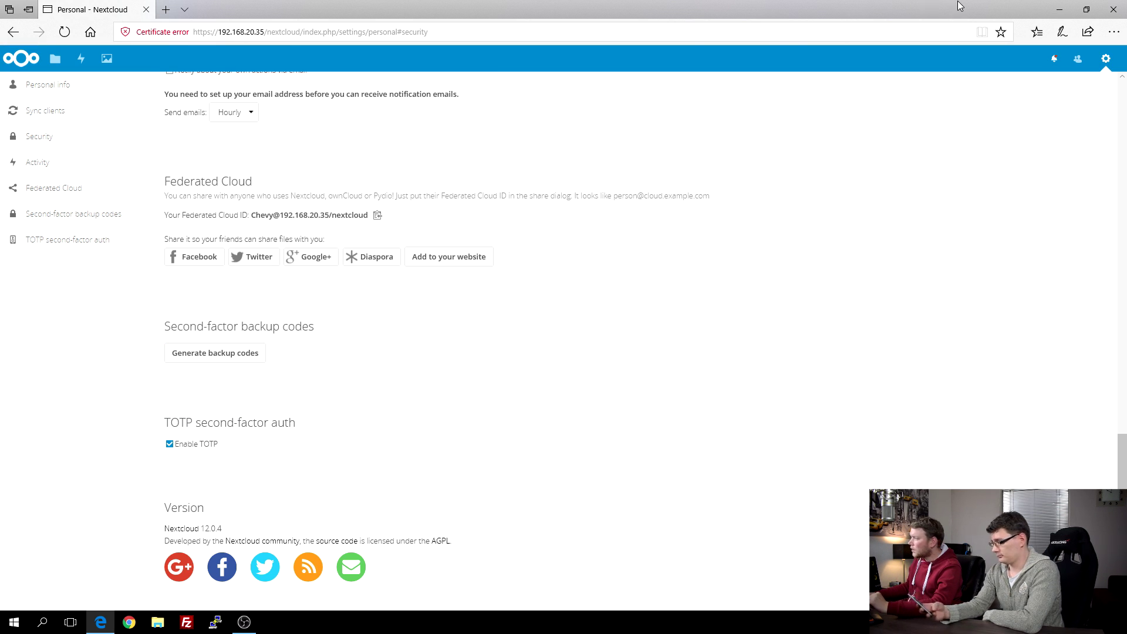
pyautogui.scroll(10, 843, 131)
# - Log out of Nextcloud and sign back in with username and password
pyautogui.click(1100, 60)
pyautogui.click(1091, 128)
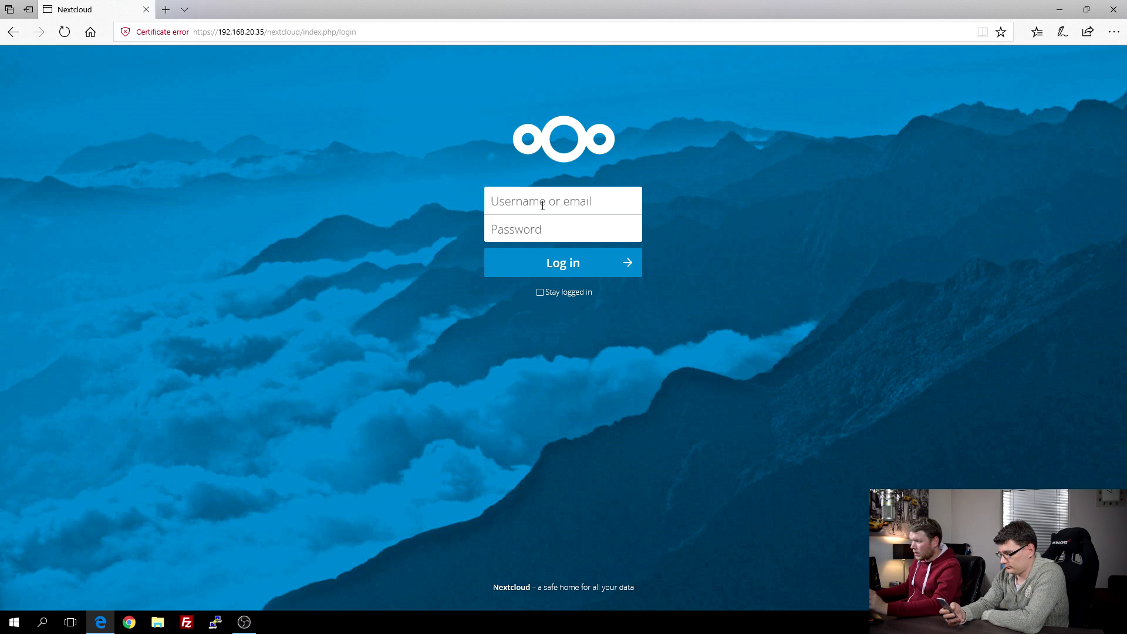
pyautogui.write('Chevy')
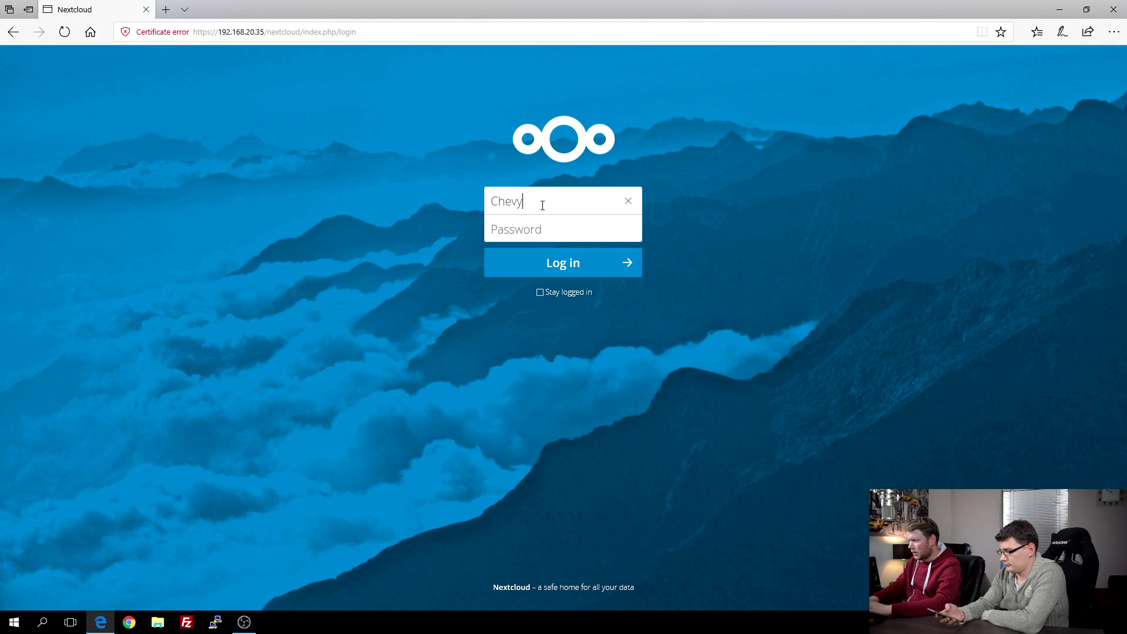
pyautogui.write('p')
pyautogui.press('BackSpace')
pyautogui.write('pasword')
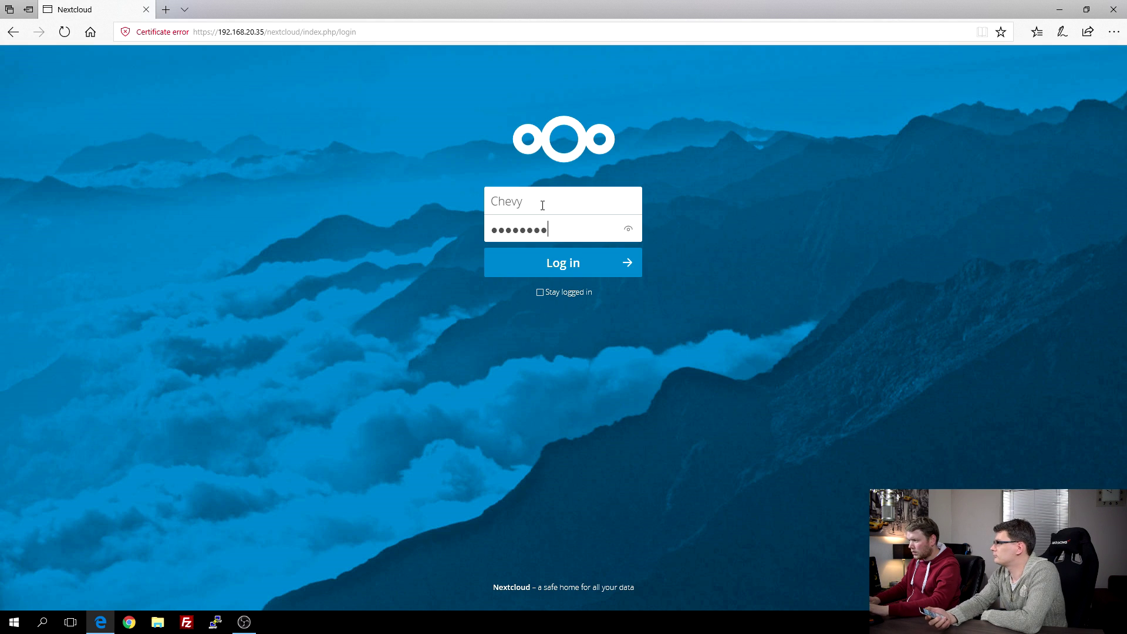
pyautogui.press('Return')
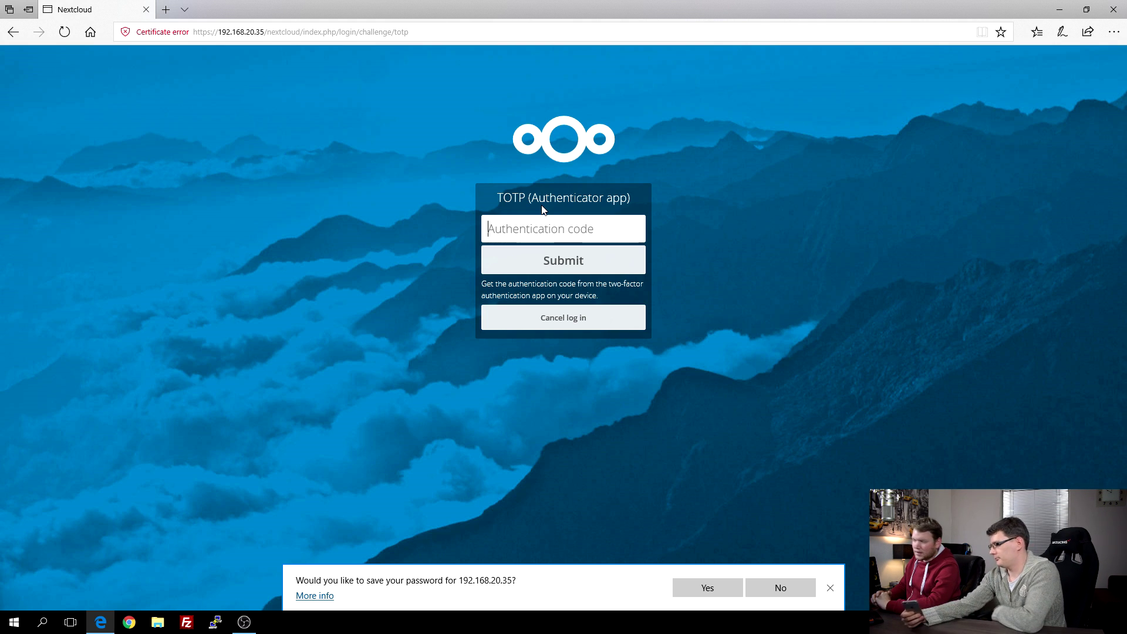
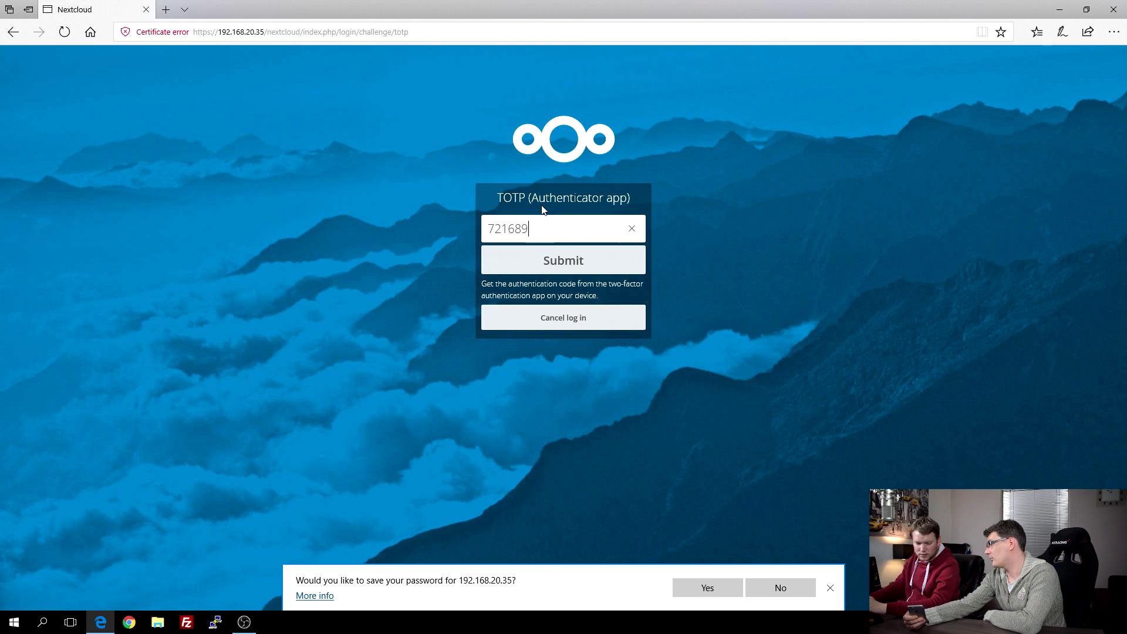
pyautogui.press('Return')
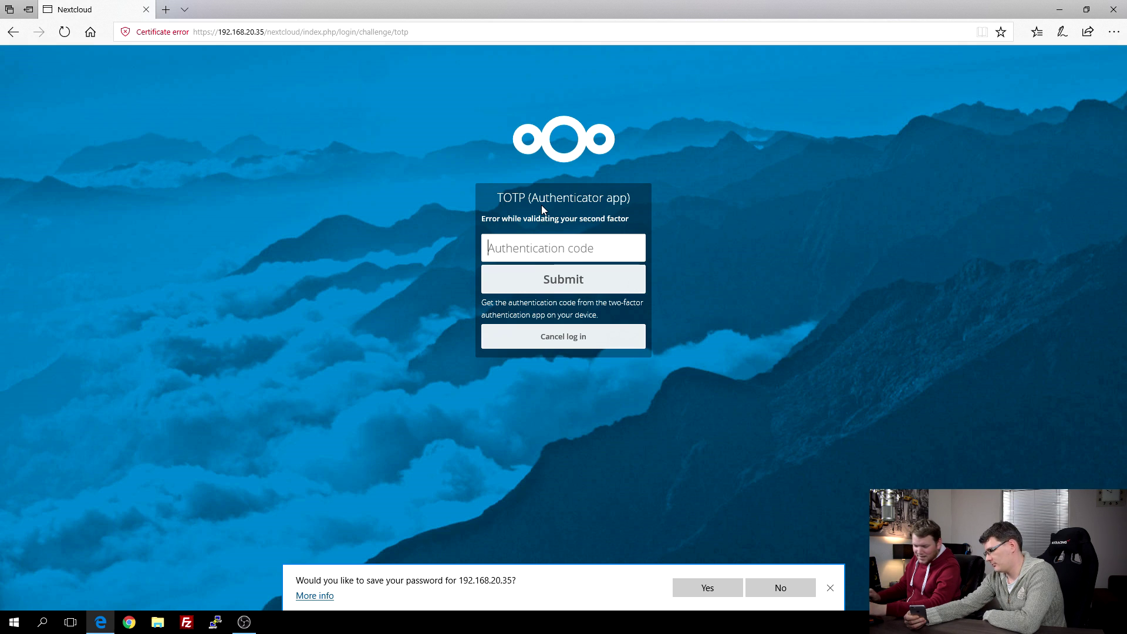
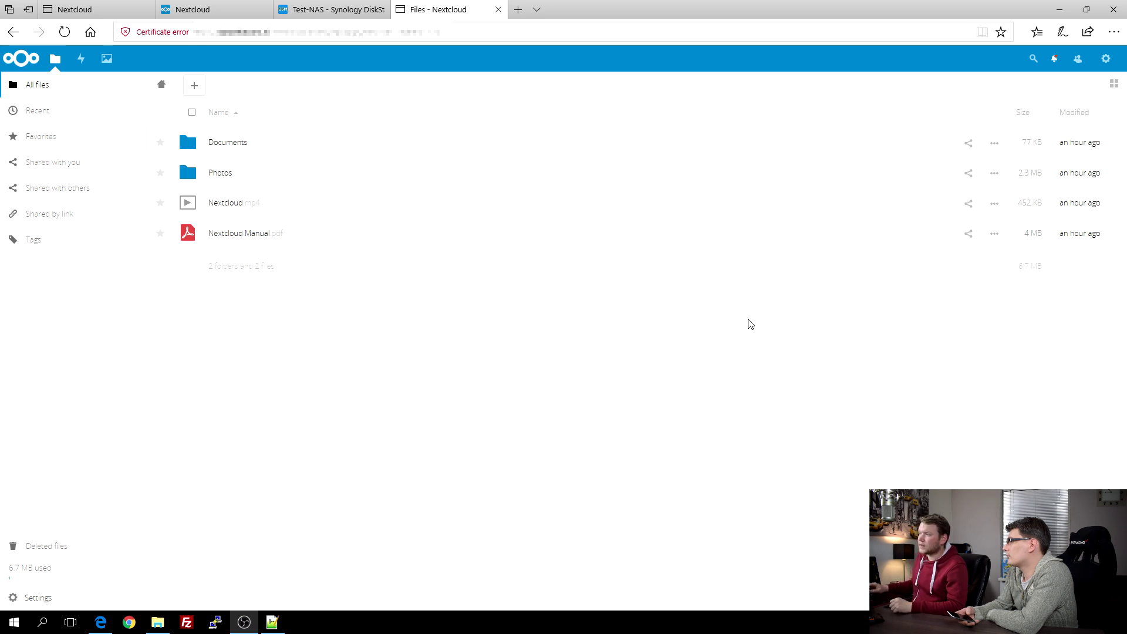
# - In File Station, download config.php from the web/nextcloud/config folder
pyautogui.moveTo(330, 9)
pyautogui.click(353, 12)
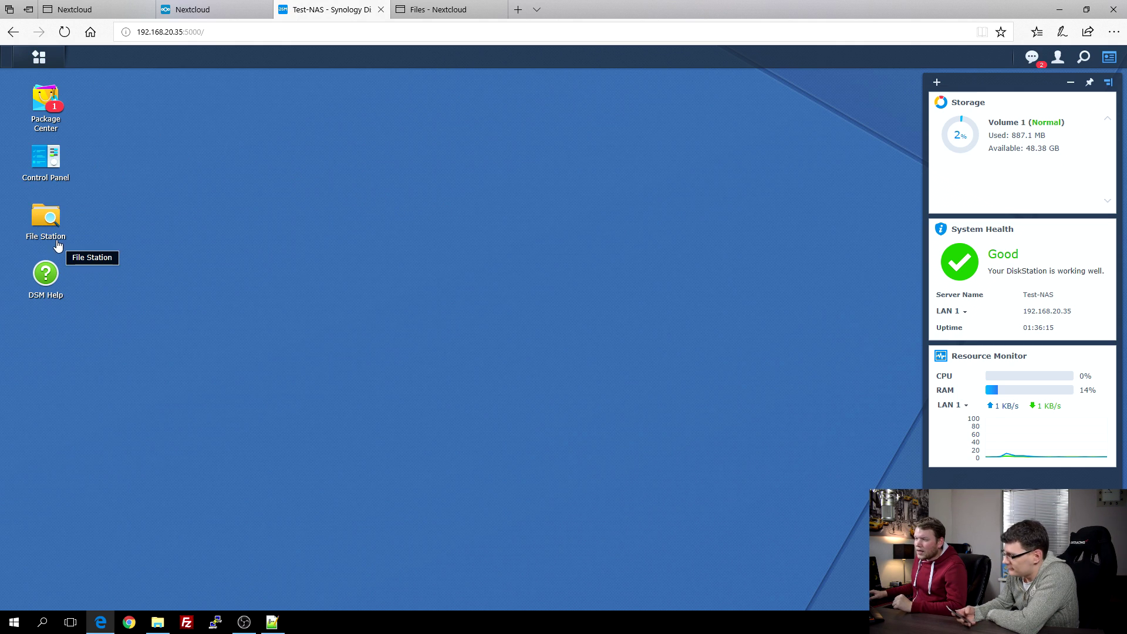
pyautogui.click(47, 222)
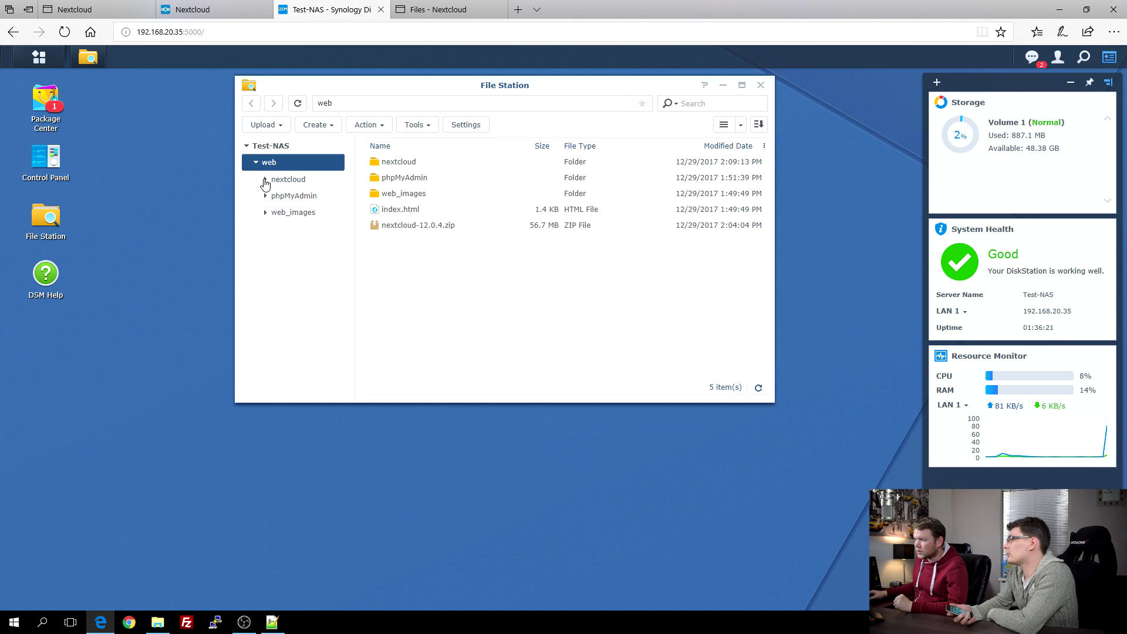
pyautogui.click(265, 180)
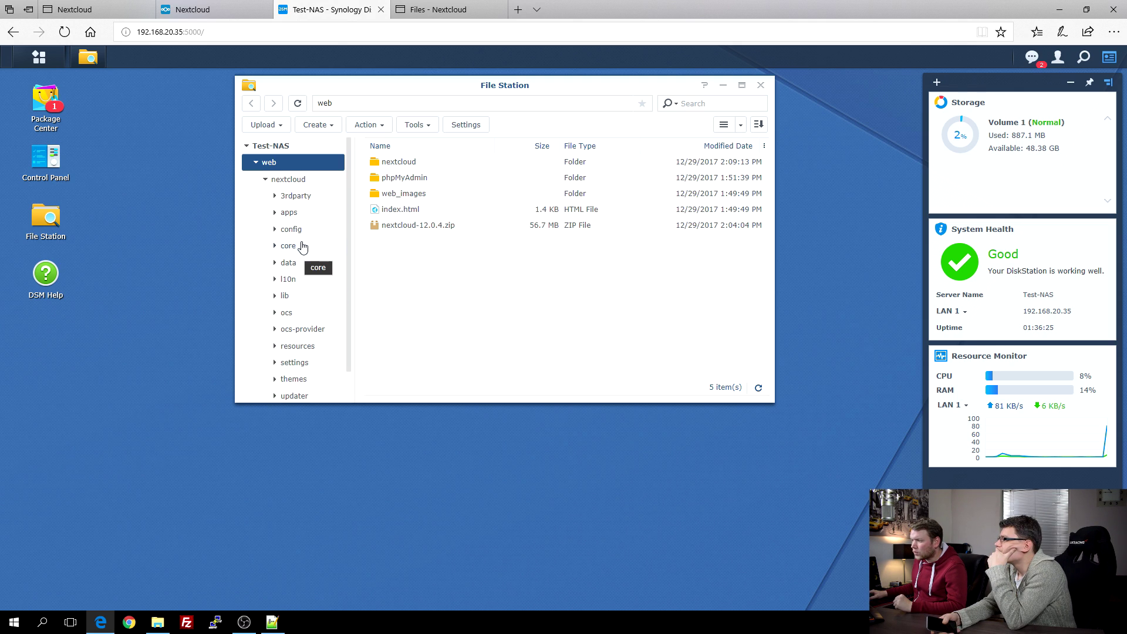
pyautogui.click(292, 229)
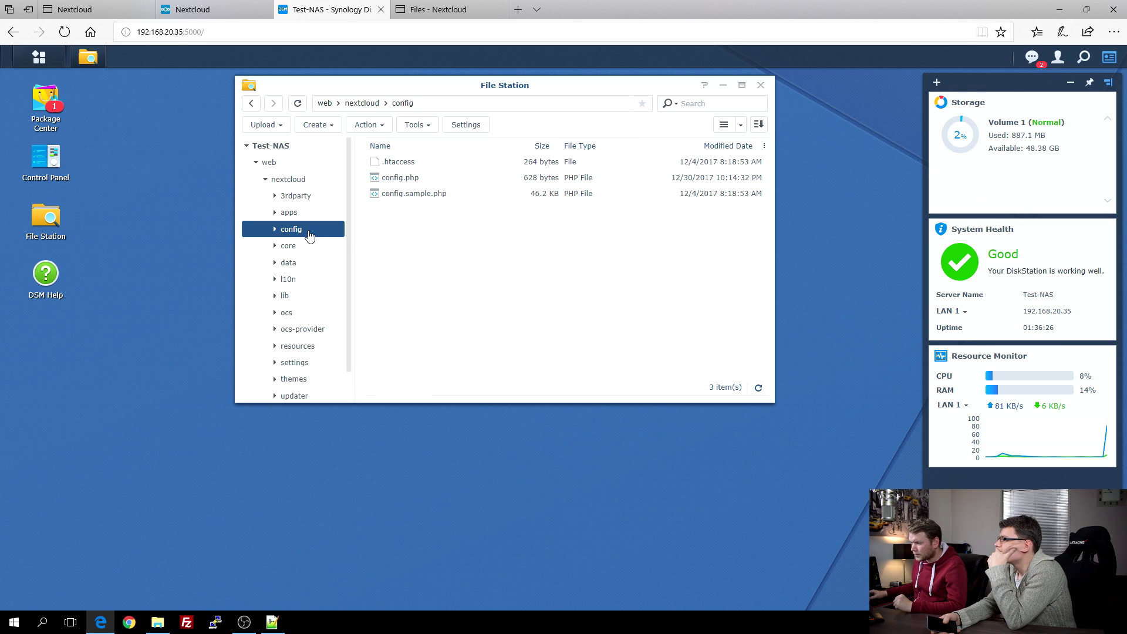
pyautogui.rightClick(418, 181)
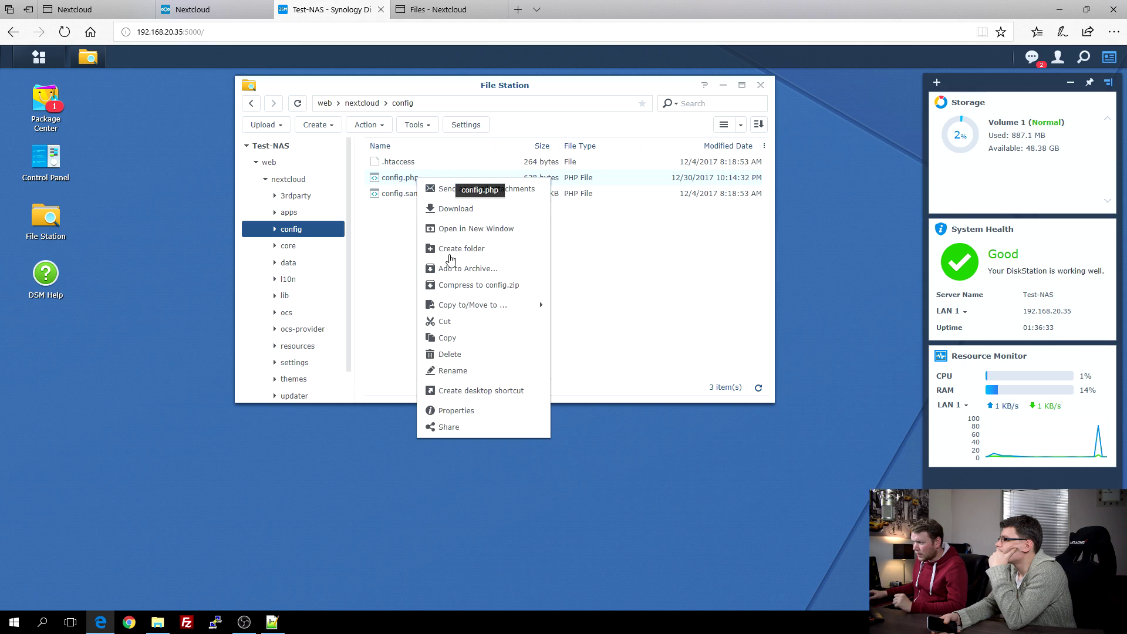
pyautogui.click(458, 209)
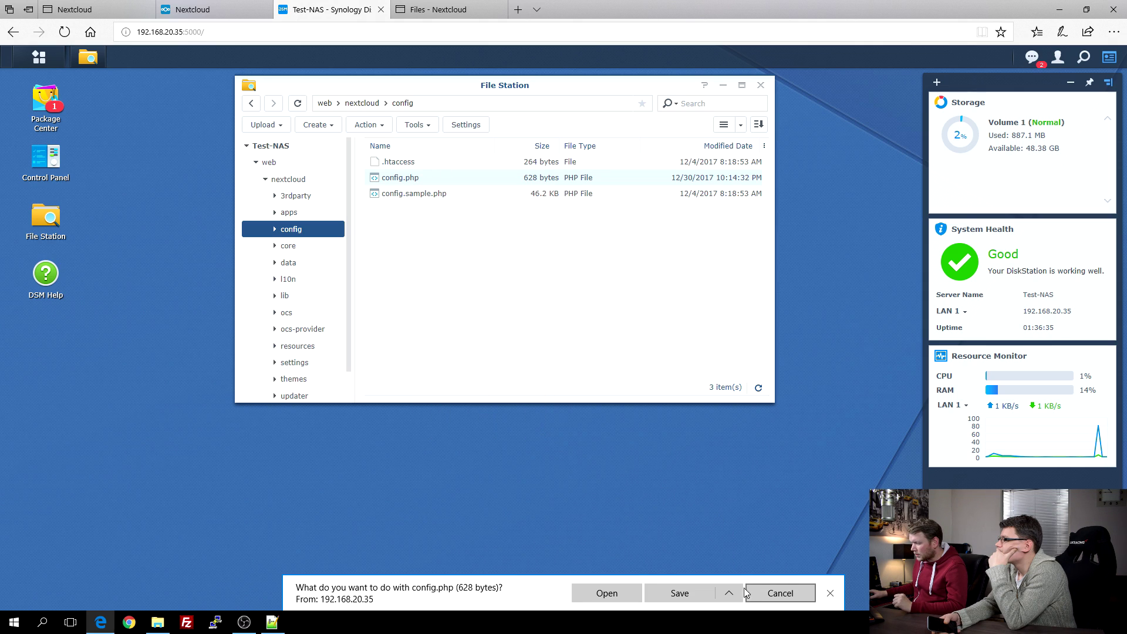
# - Open config.php in Notepad++ and type 'example.com' after 192.168.20.35 on line 8
pyautogui.click(770, 594)
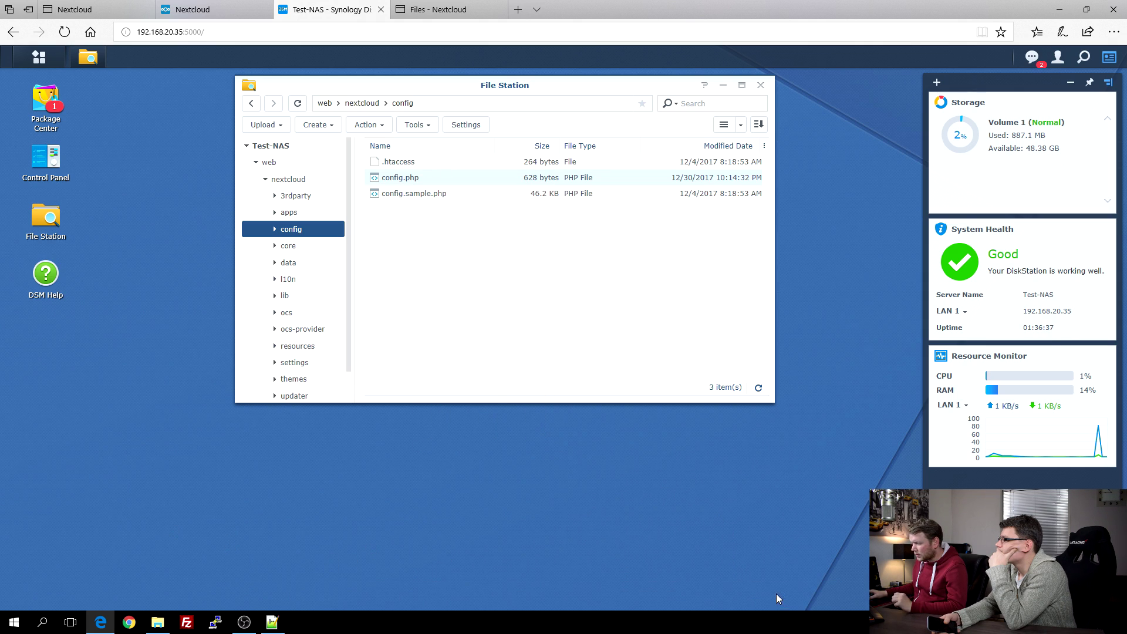
pyautogui.click(272, 623)
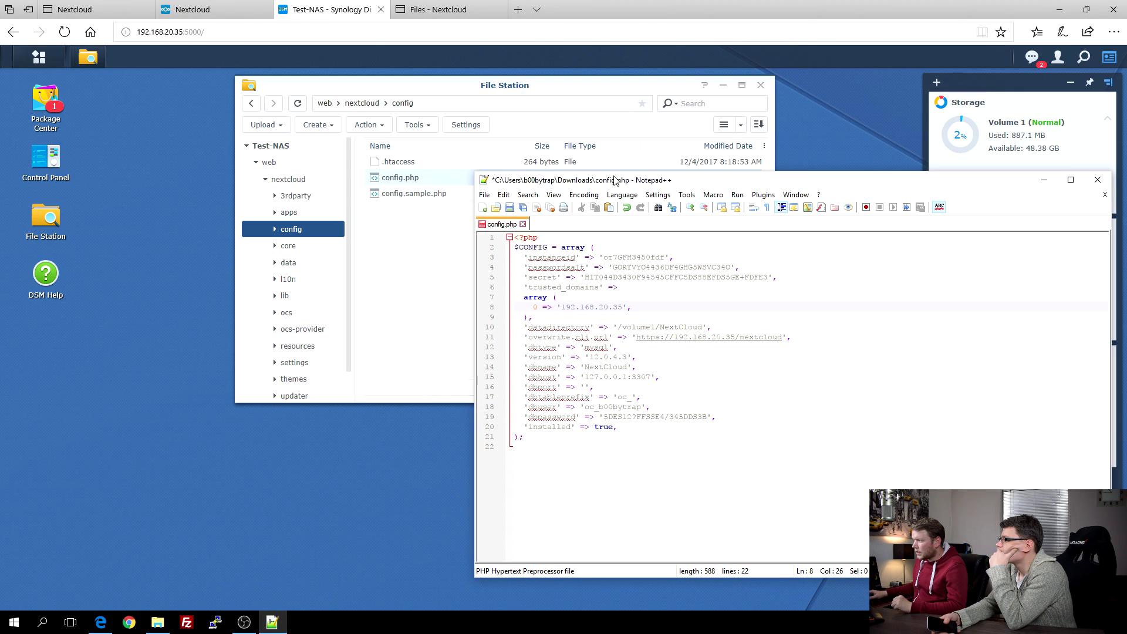
pyautogui.moveTo(636, 181); pyautogui.dragTo(624, 157)
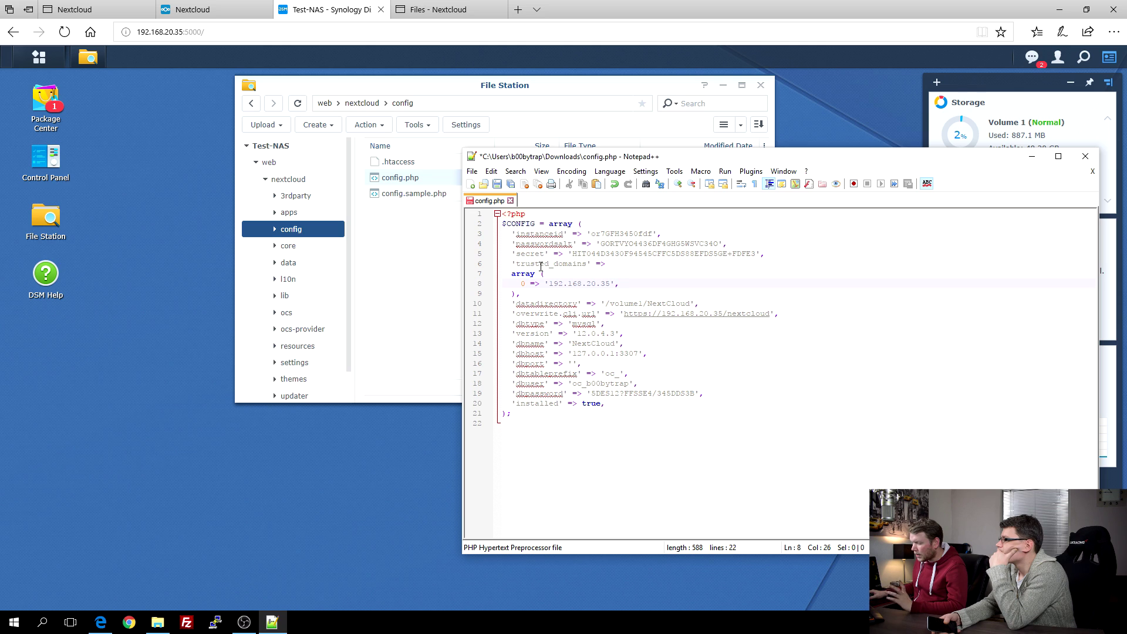
pyautogui.moveTo(512, 263); pyautogui.dragTo(605, 263)
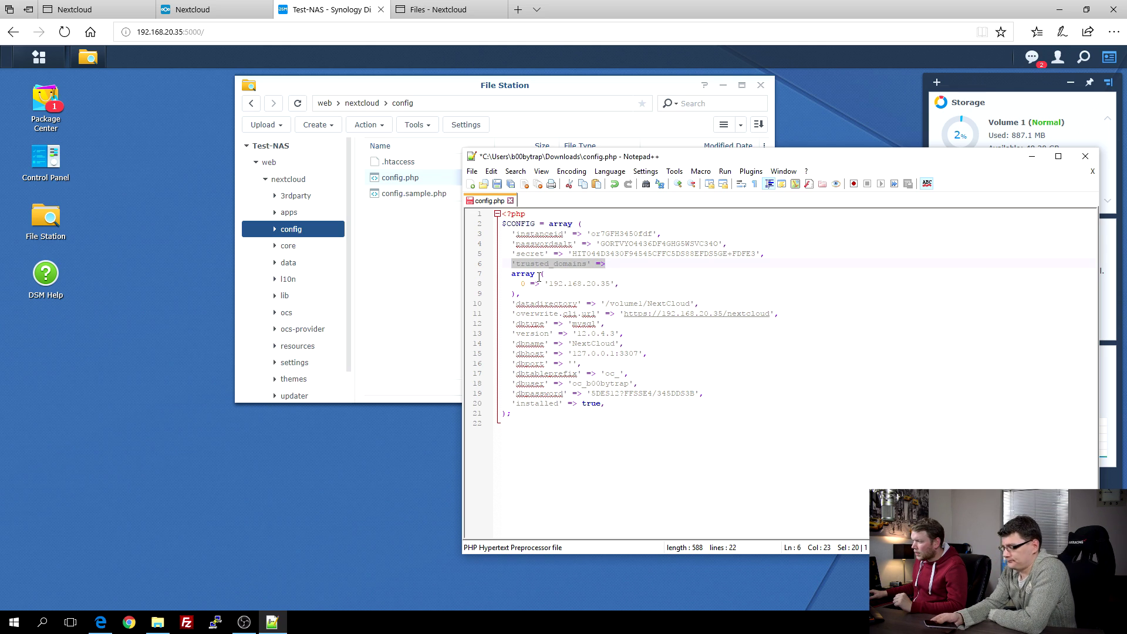
pyautogui.click(550, 284)
pyautogui.moveTo(549, 283); pyautogui.dragTo(611, 285)
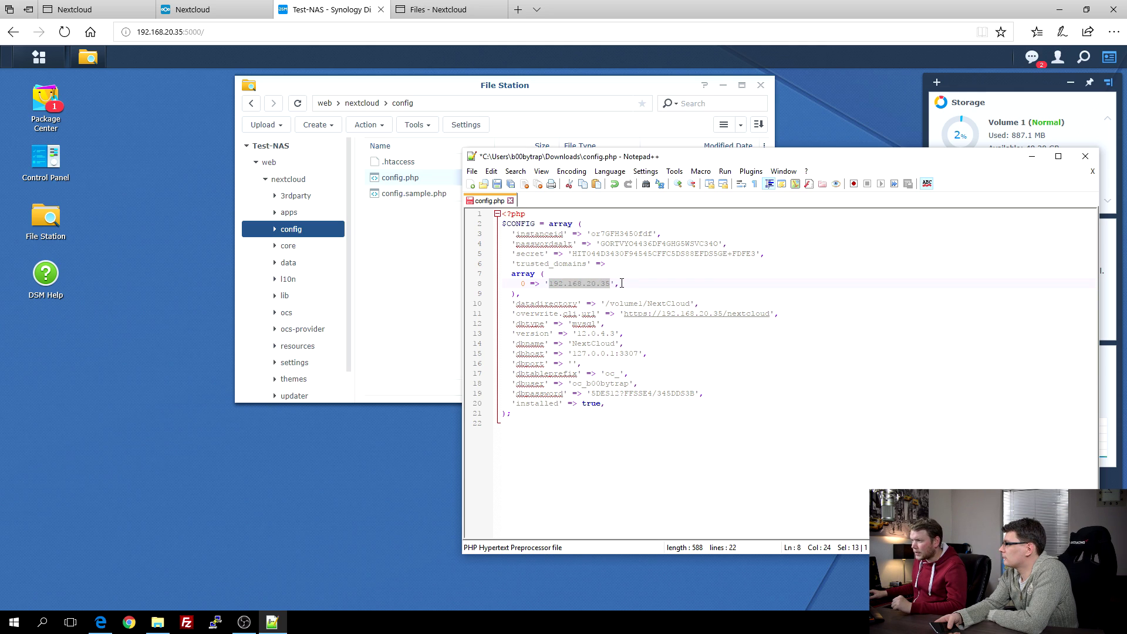
pyautogui.click(630, 284)
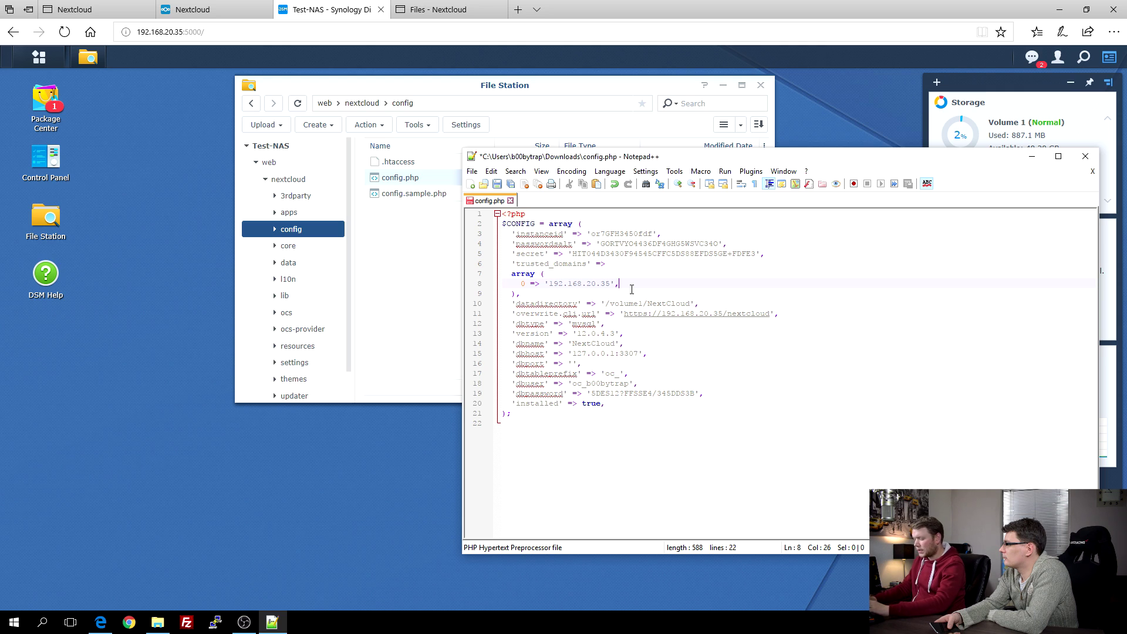
pyautogui.write("'")
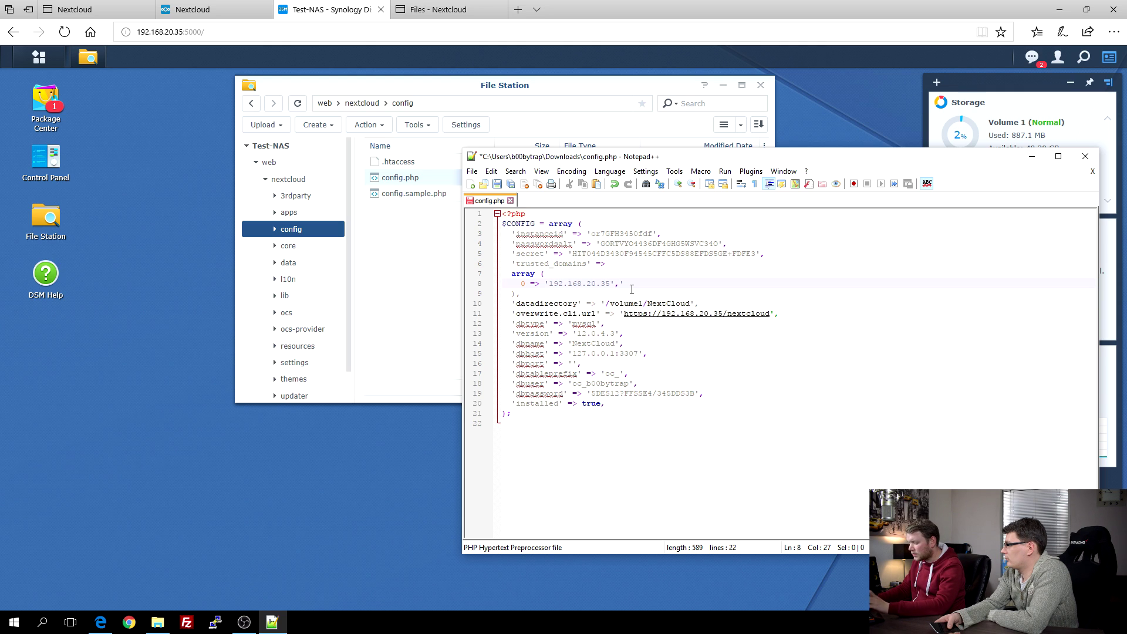
pyautogui.write('example./com')
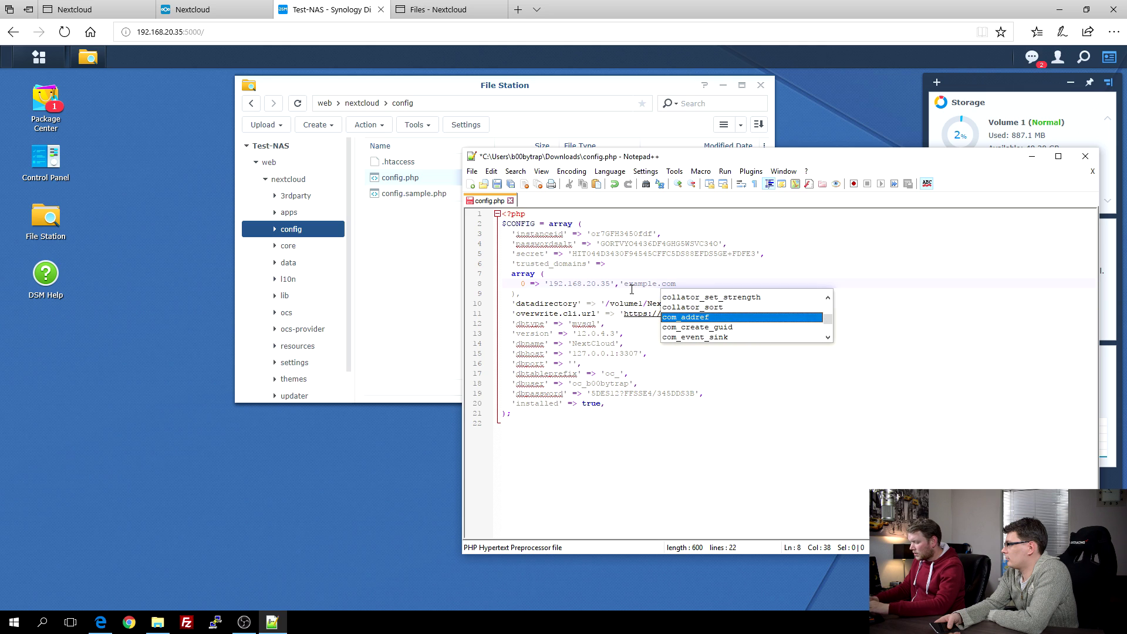
pyautogui.write("'")
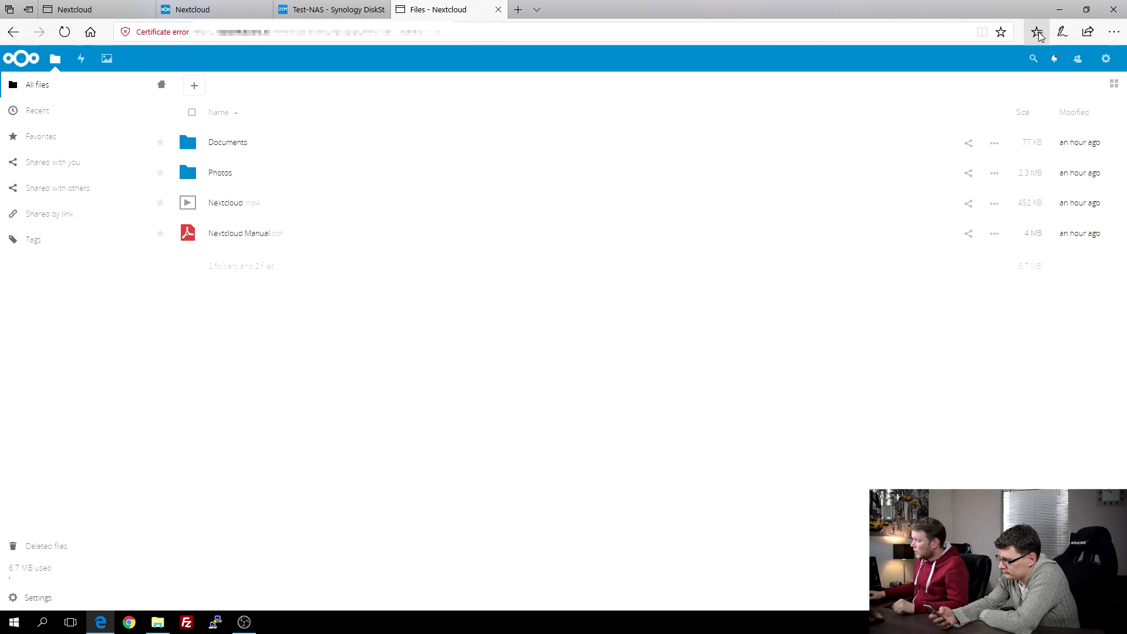
# - Under Personal > Security, request a new app password named 'iOS'
pyautogui.click(1106, 60)
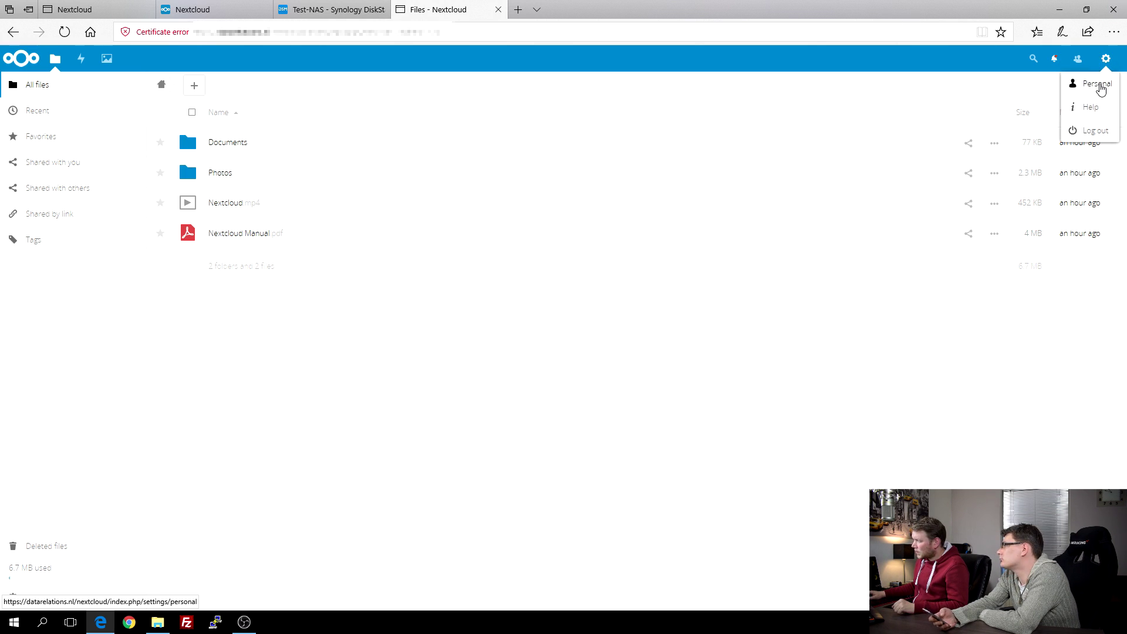
pyautogui.click(1101, 88)
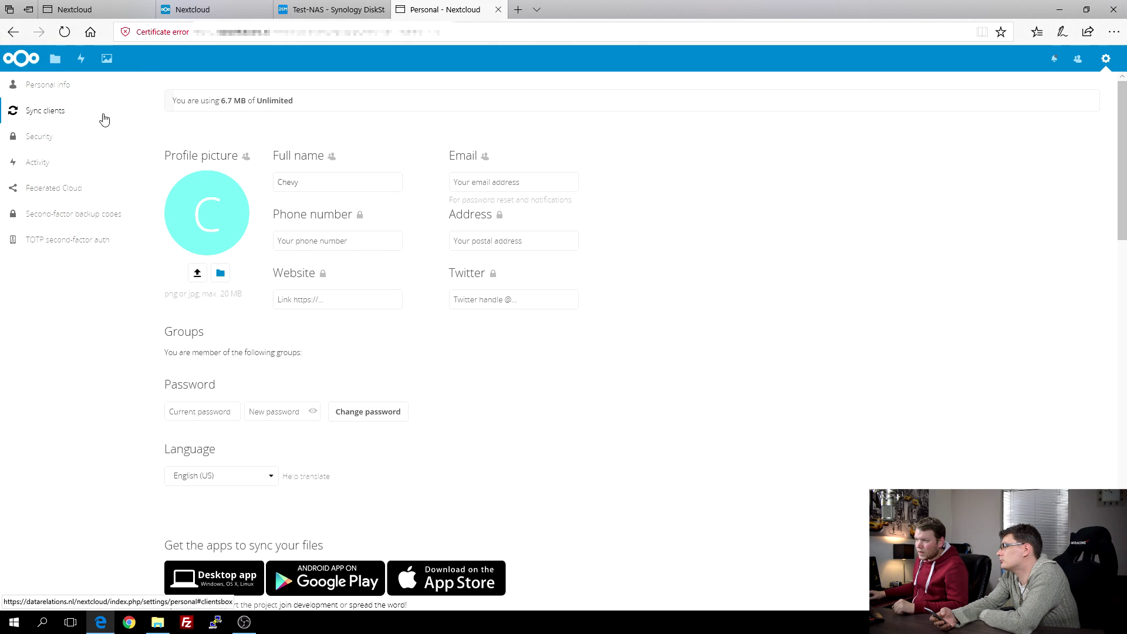
pyautogui.click(44, 140)
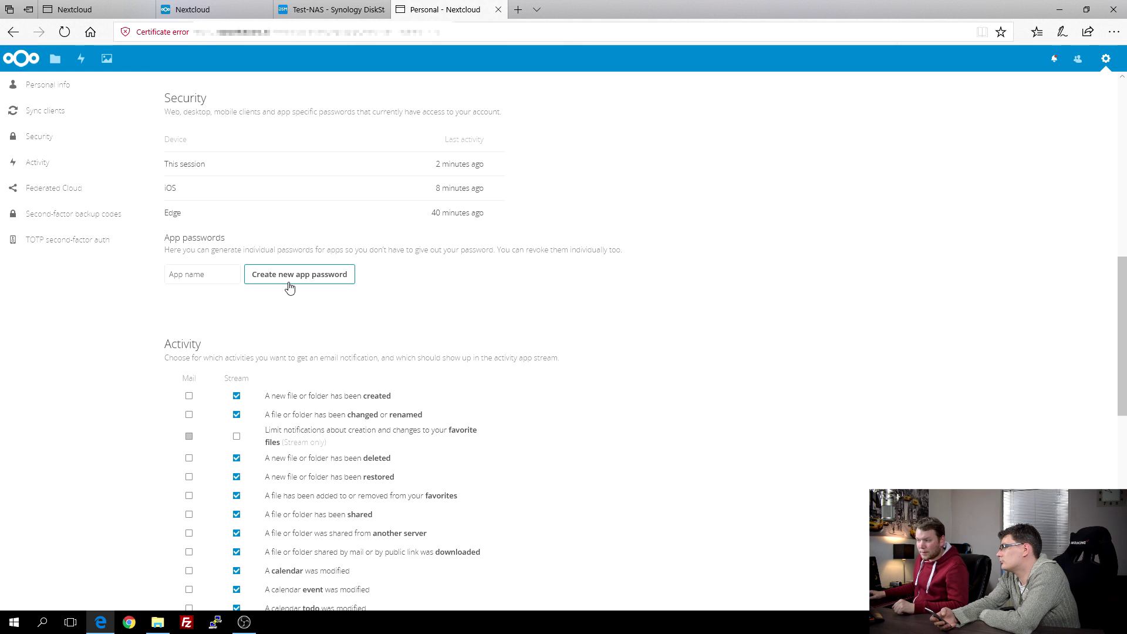
pyautogui.click(221, 277)
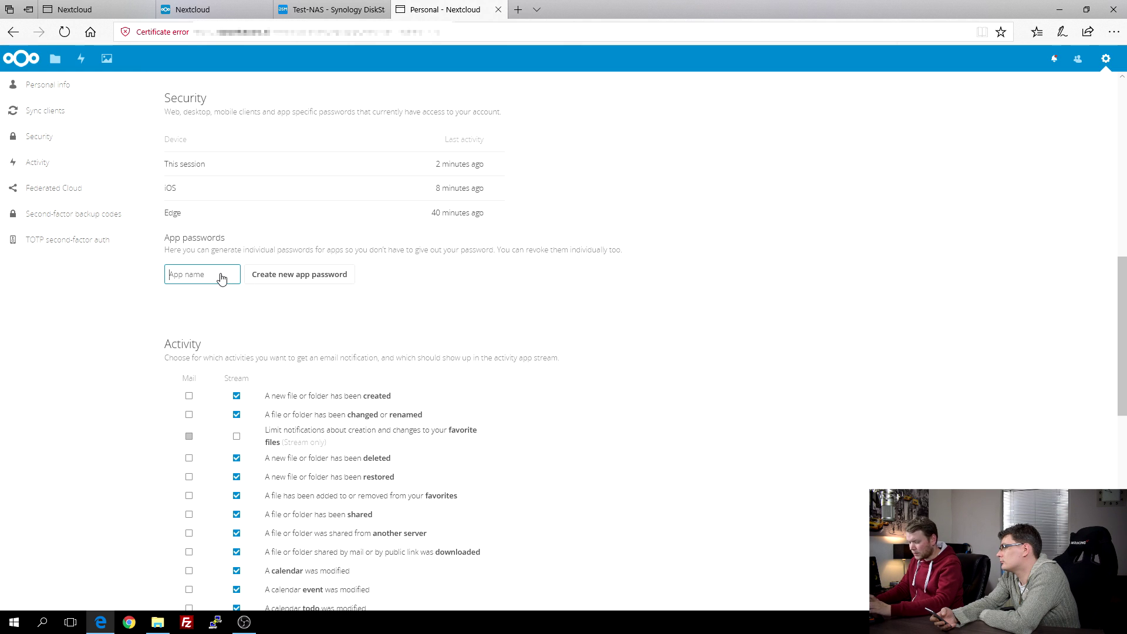
pyautogui.write('iO')
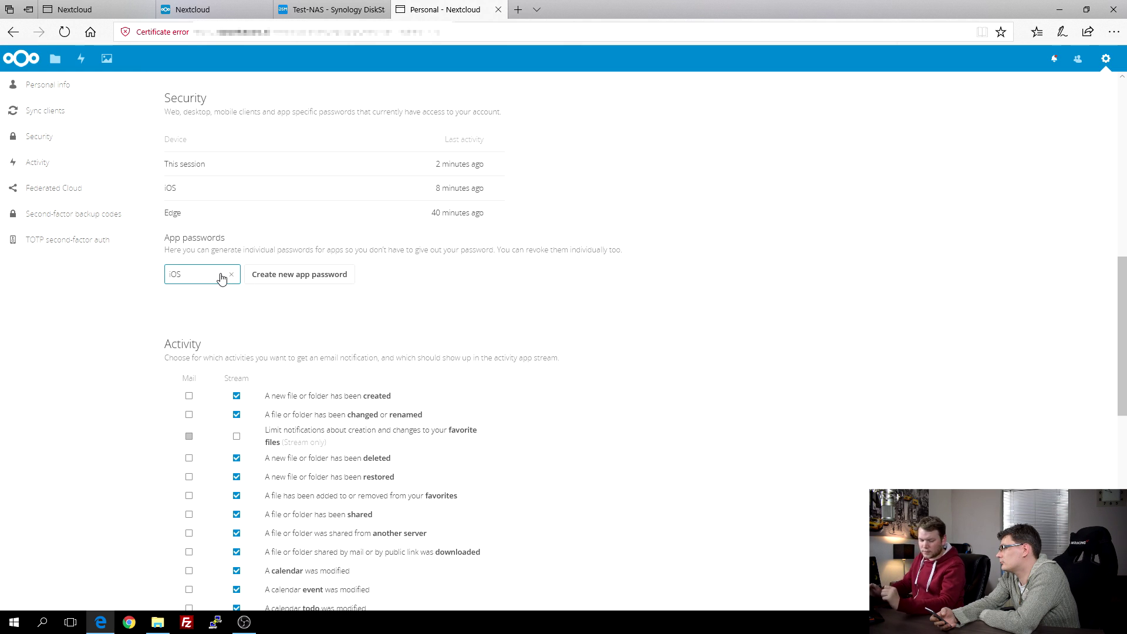
pyautogui.write('S')
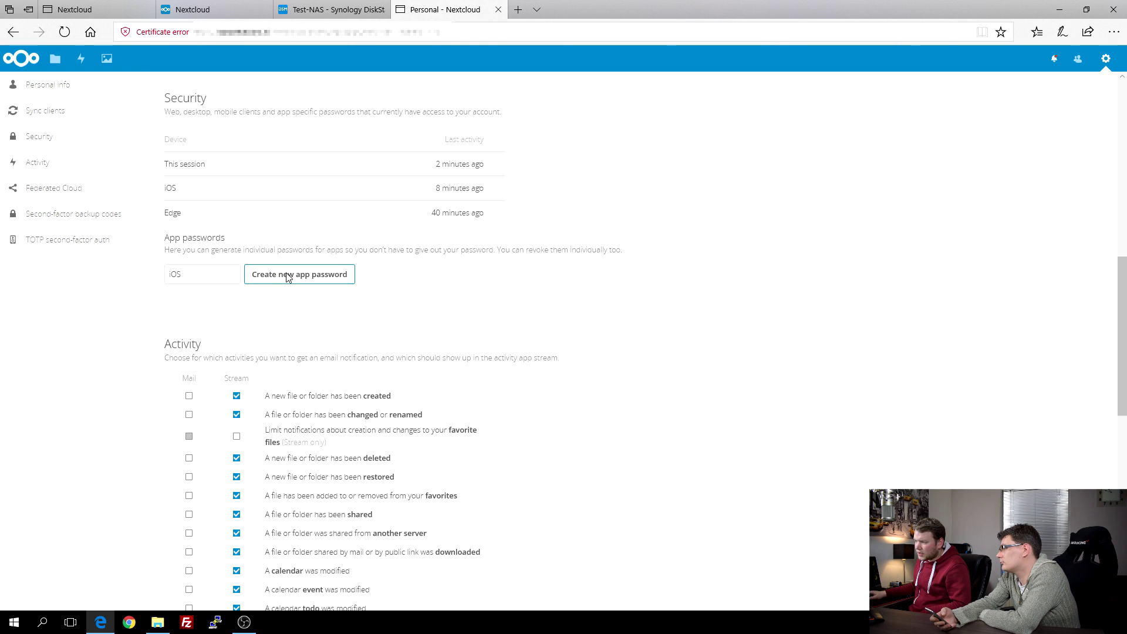
pyautogui.click(287, 275)
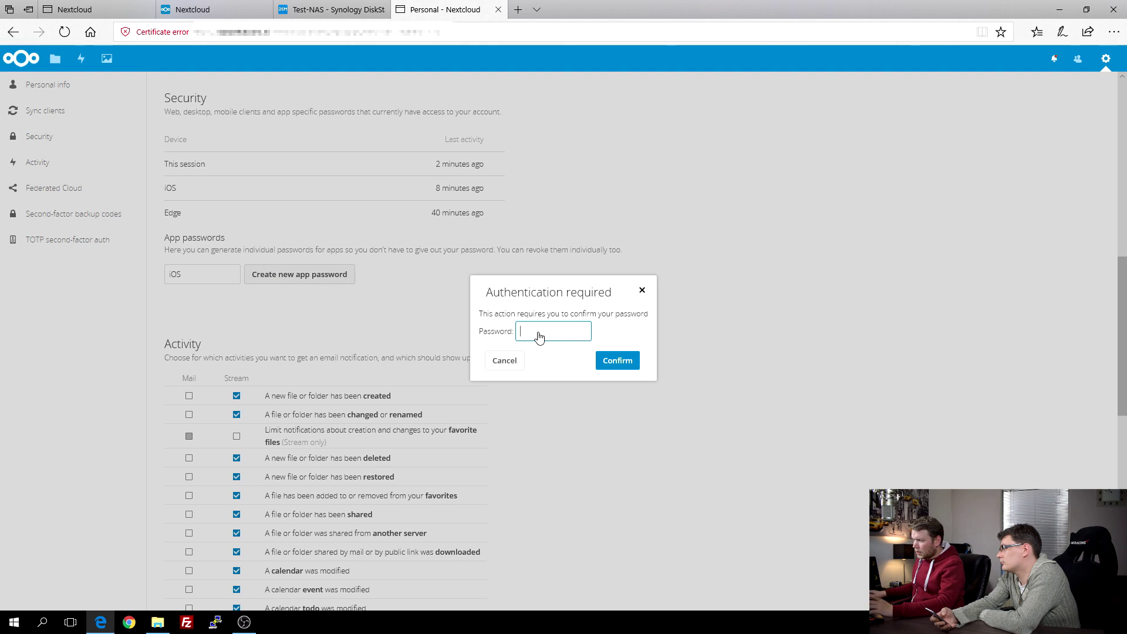
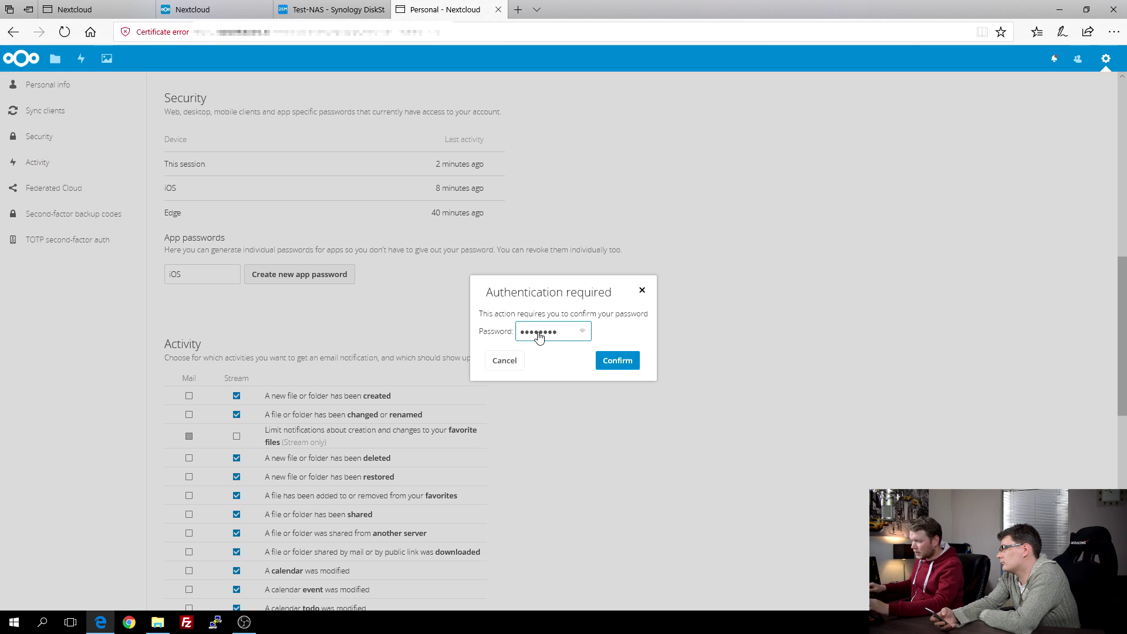
# - Confirm the account password, then select the generated iOS app password text
pyautogui.click(606, 358)
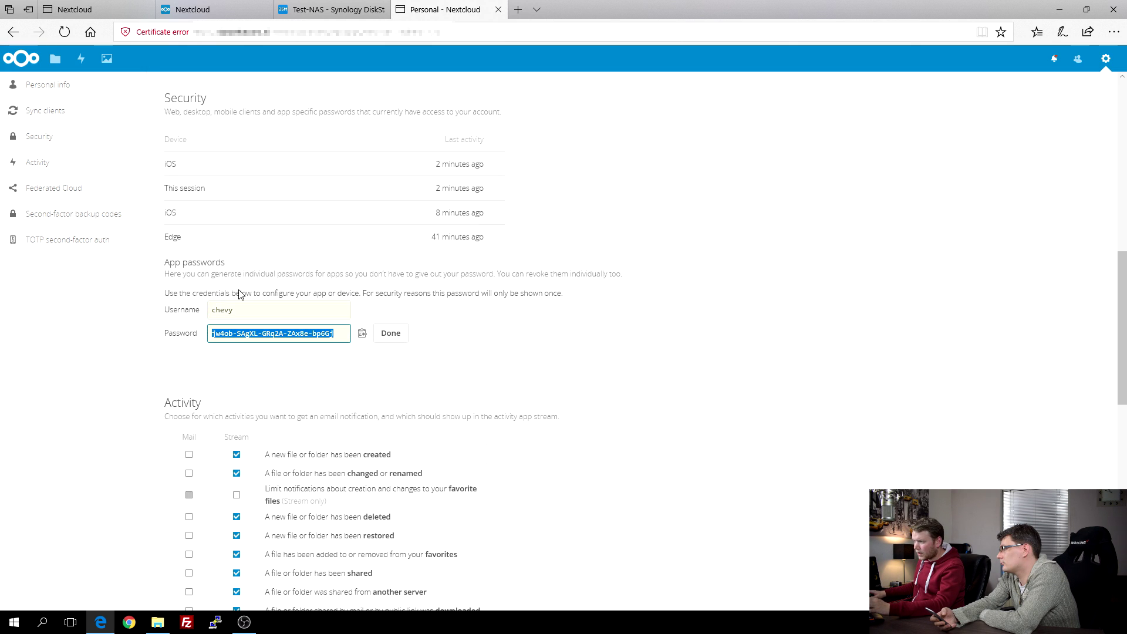
pyautogui.click(277, 311)
pyautogui.doubleClick(221, 309)
pyautogui.click(343, 339)
pyautogui.moveTo(343, 340); pyautogui.dragTo(184, 338)
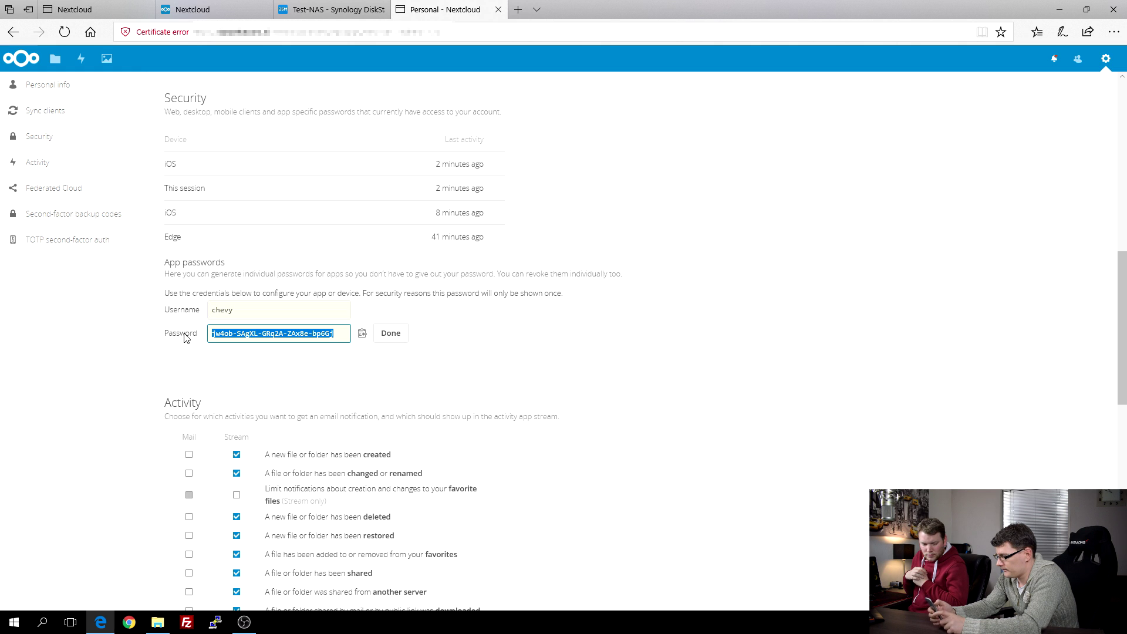
# - Deselect the generated password and close the one-time credentials with Done
pyautogui.click(233, 355)
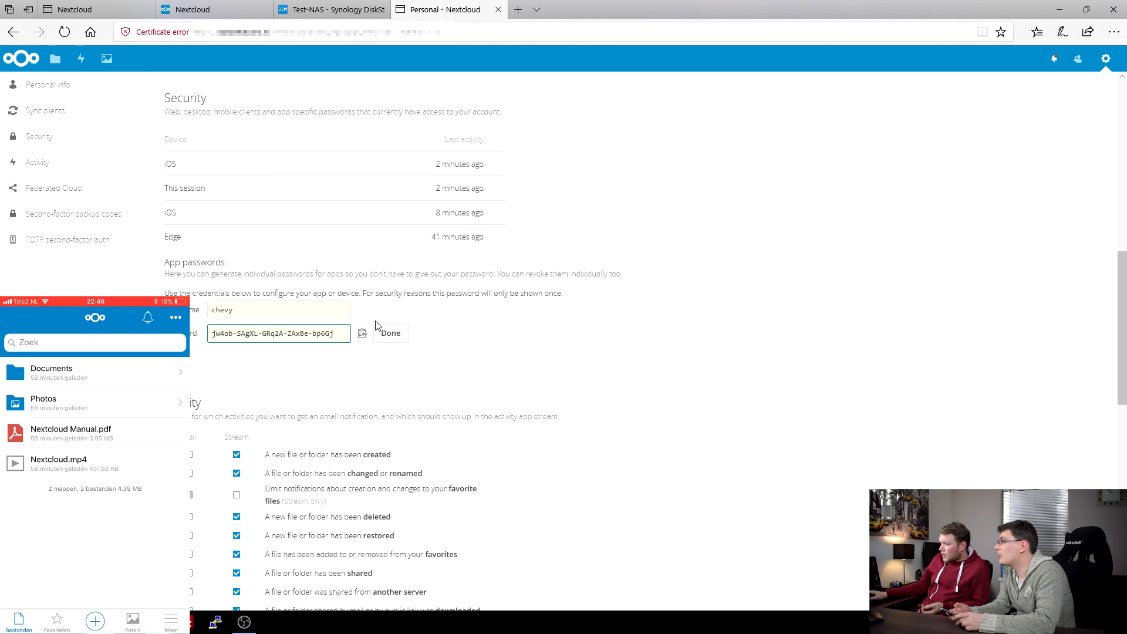
pyautogui.click(390, 333)
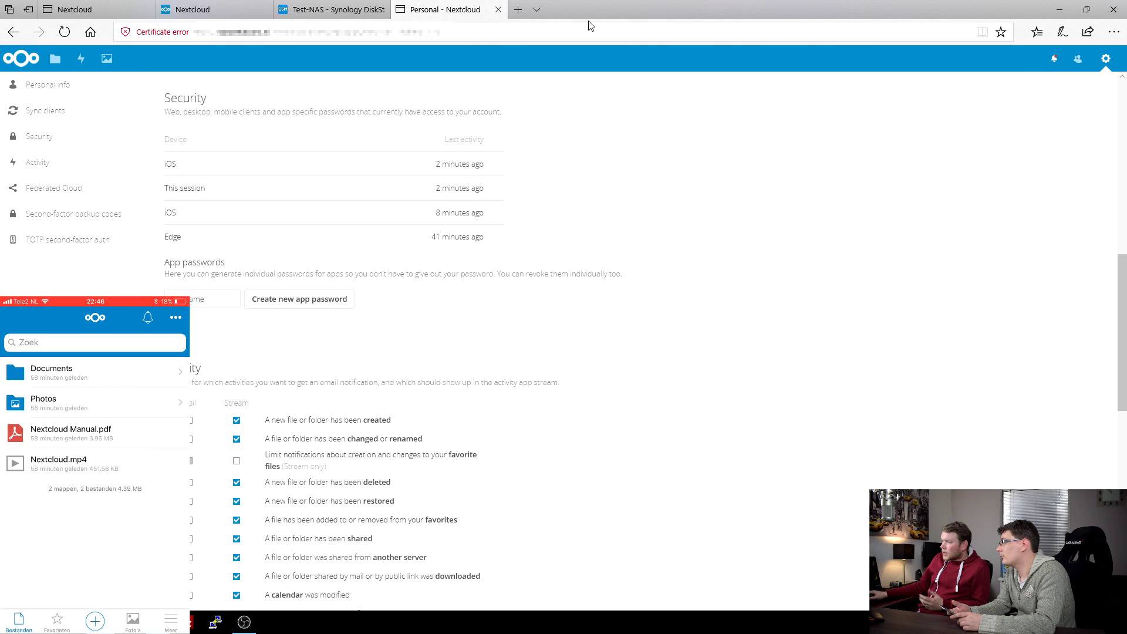
# - Go to the Nextcloud Files overview in the web interface
pyautogui.click(55, 59)
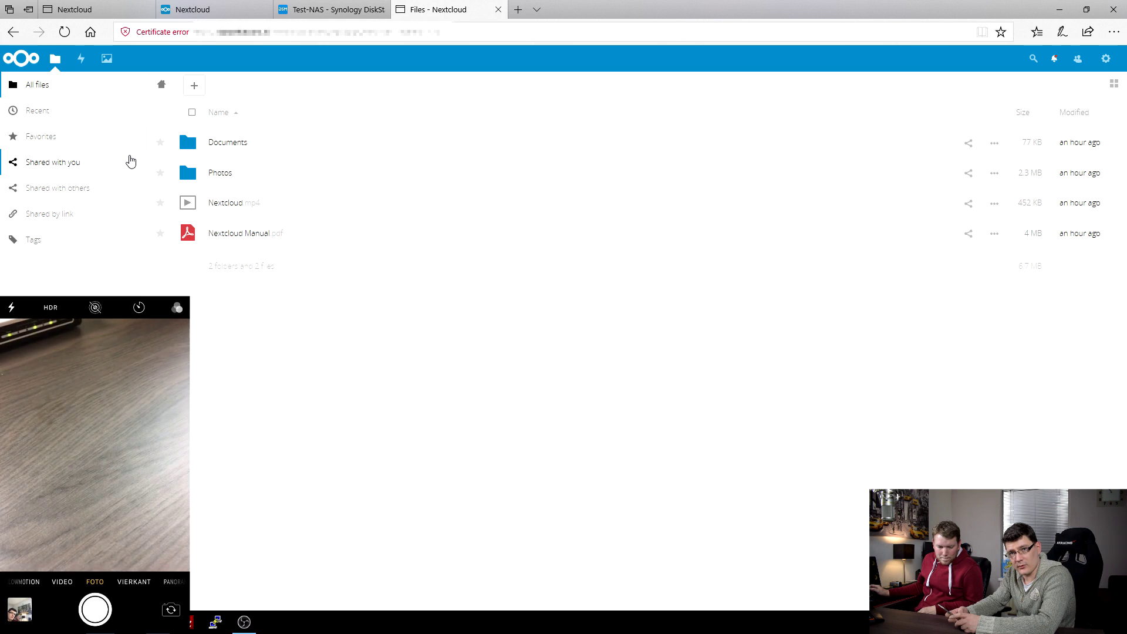
# - Go to the Nextcloud Gallery and enter its Photos album
pyautogui.click(108, 59)
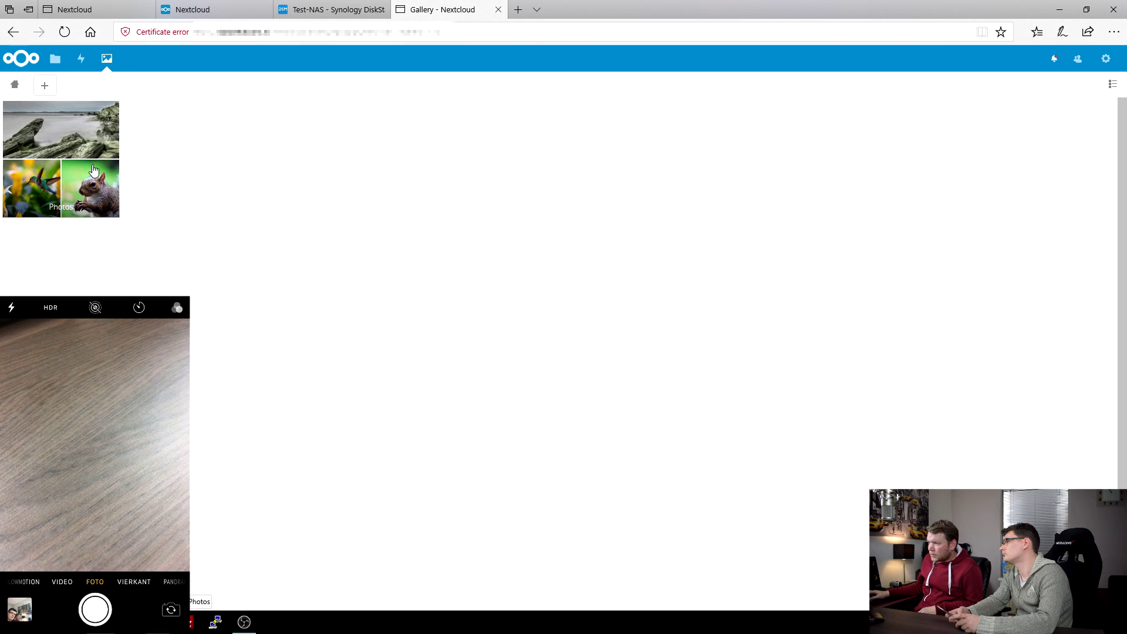
pyautogui.click(90, 169)
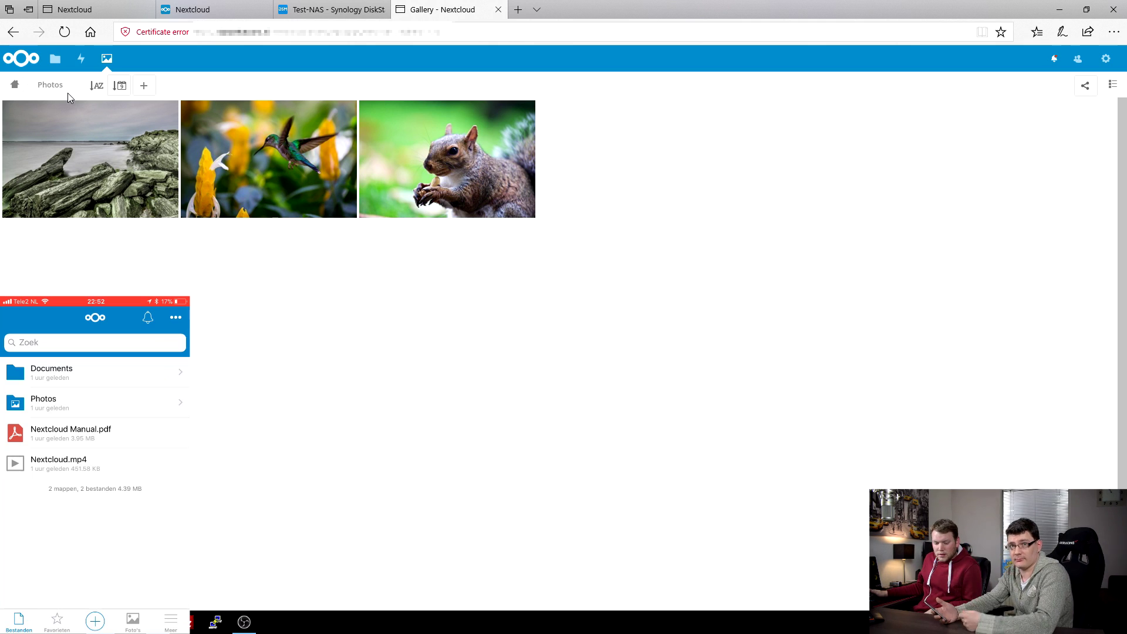
# - Reload the Gallery, reopen Photos, and view each photo full-size before closing the viewer
pyautogui.click(107, 59)
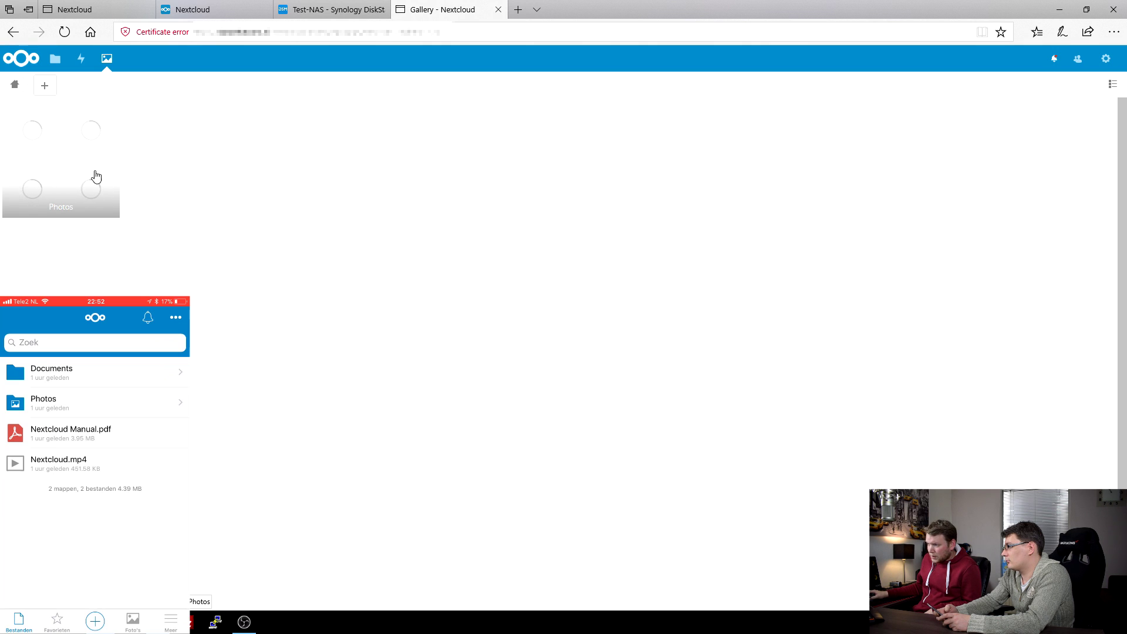
pyautogui.click(94, 174)
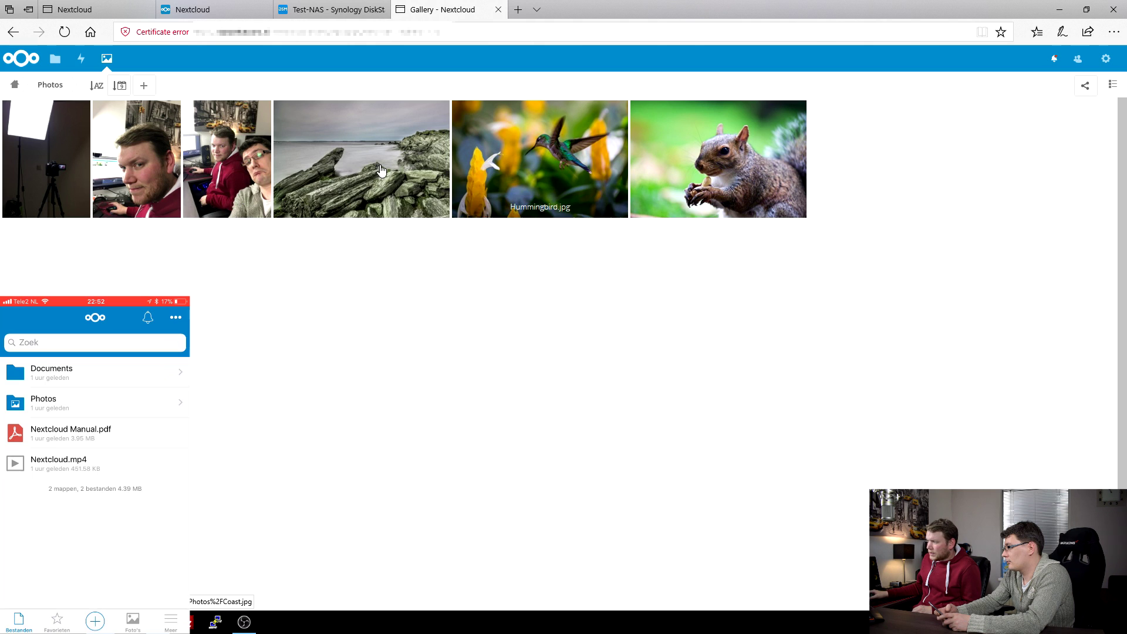
pyautogui.click(58, 170)
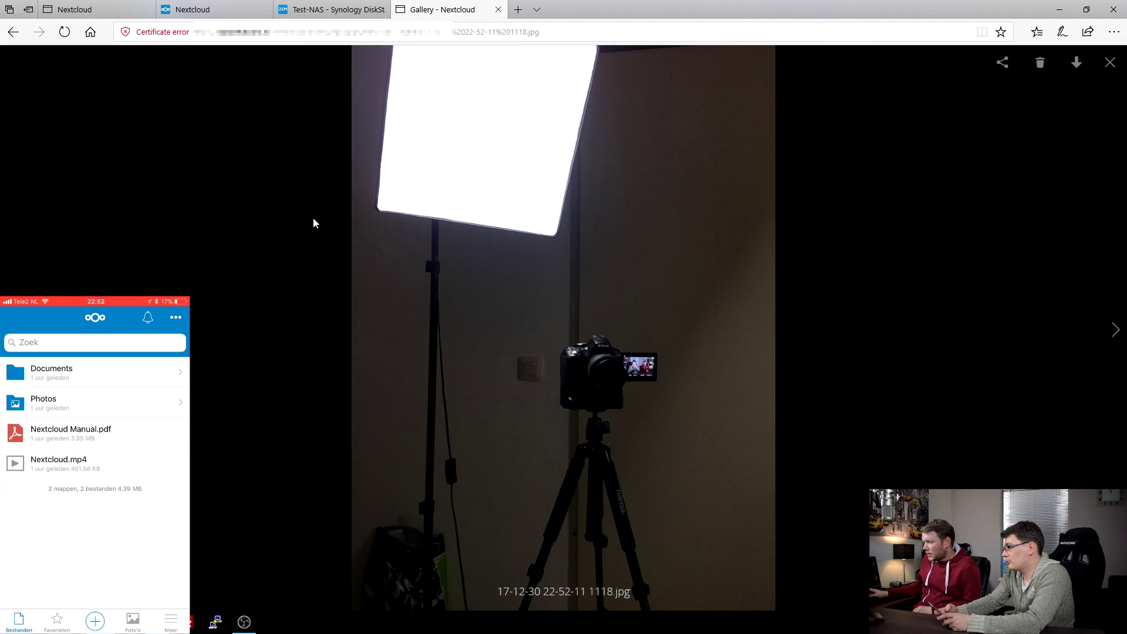
pyautogui.click(1114, 330)
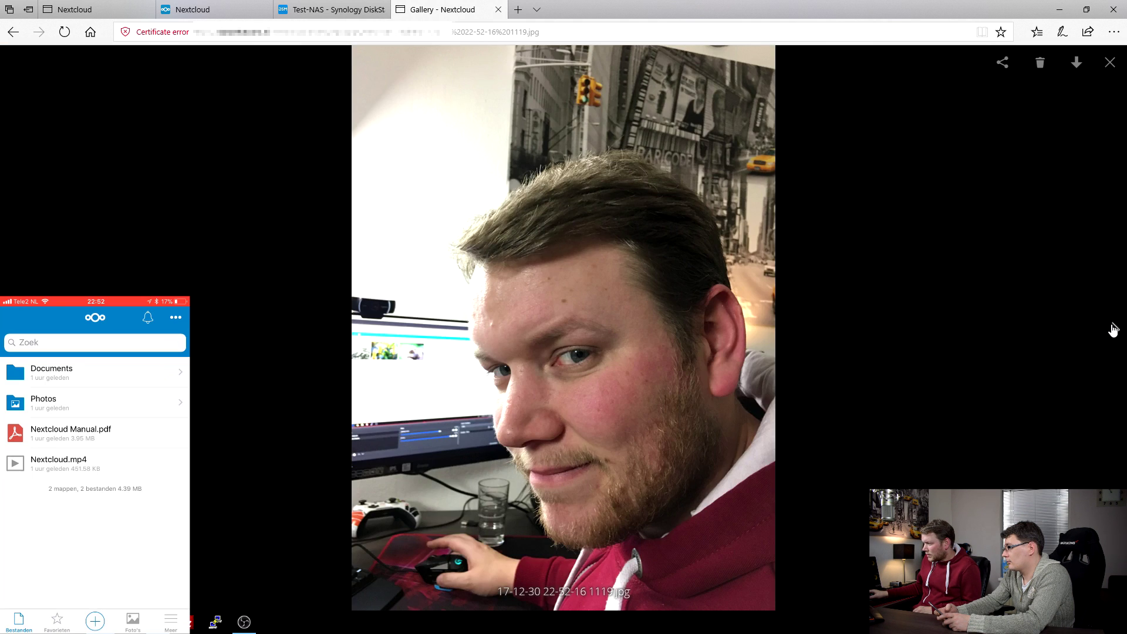
pyautogui.click(1114, 330)
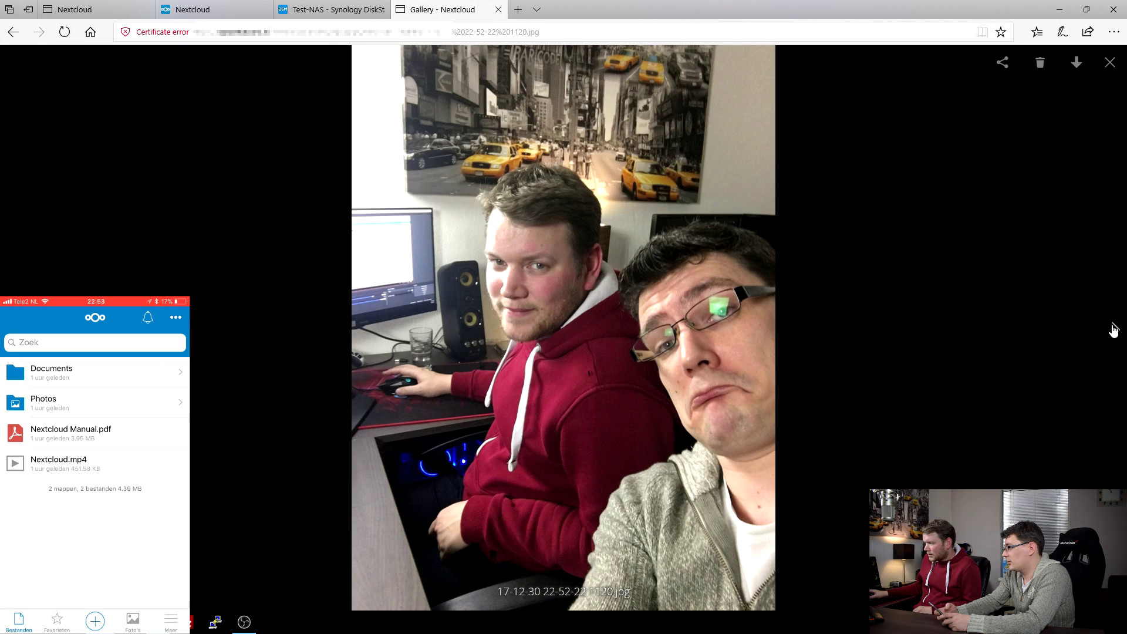
pyautogui.click(1114, 330)
pyautogui.click(1115, 335)
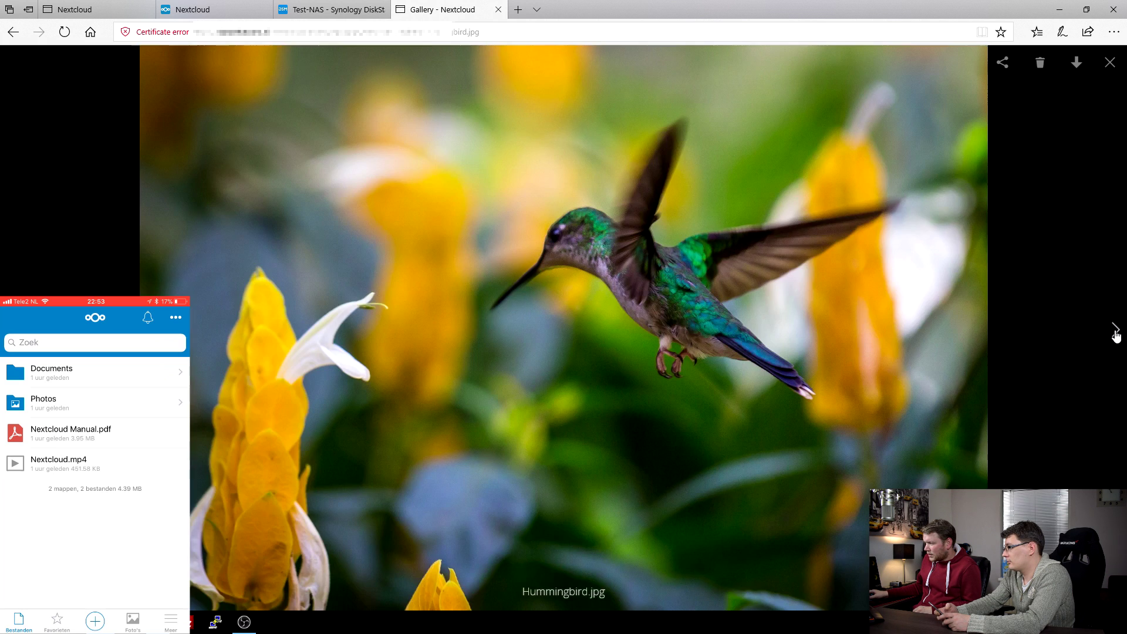
pyautogui.click(1109, 62)
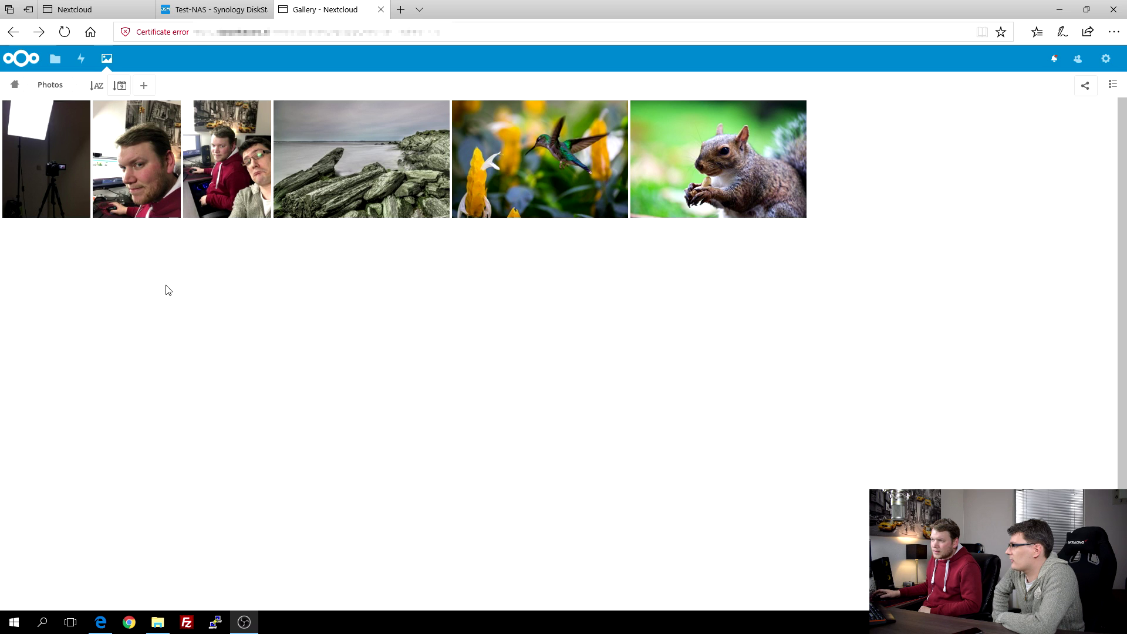
# - Reload the Gallery's top-level album overview
pyautogui.click(108, 60)
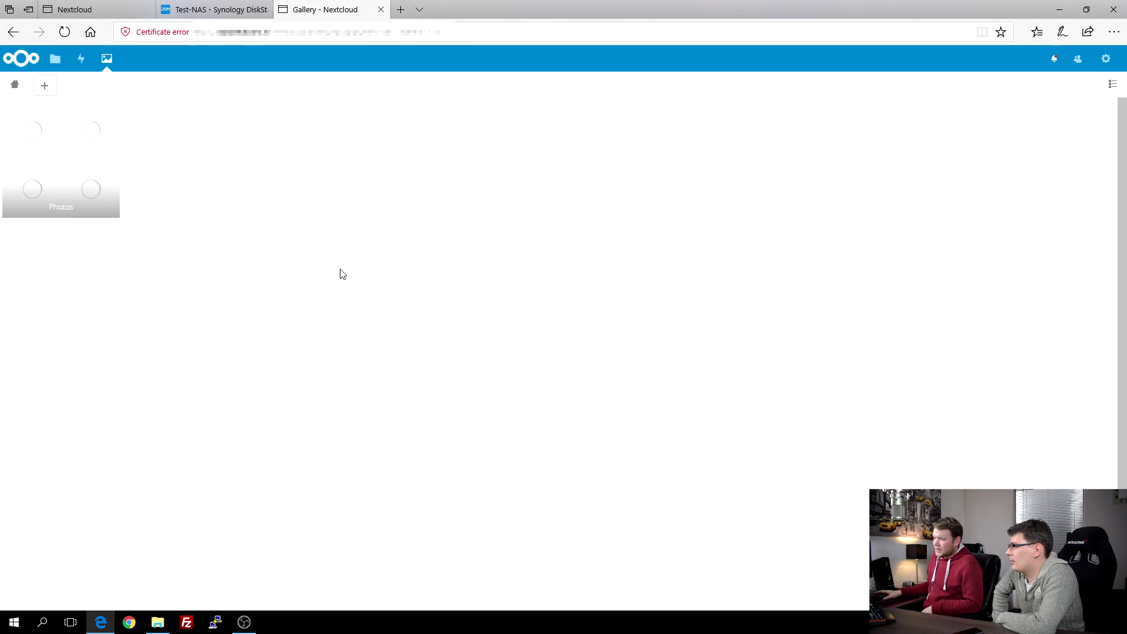
# - Enter the Photos album containing the new night-time road-trip pictures
pyautogui.click(72, 166)
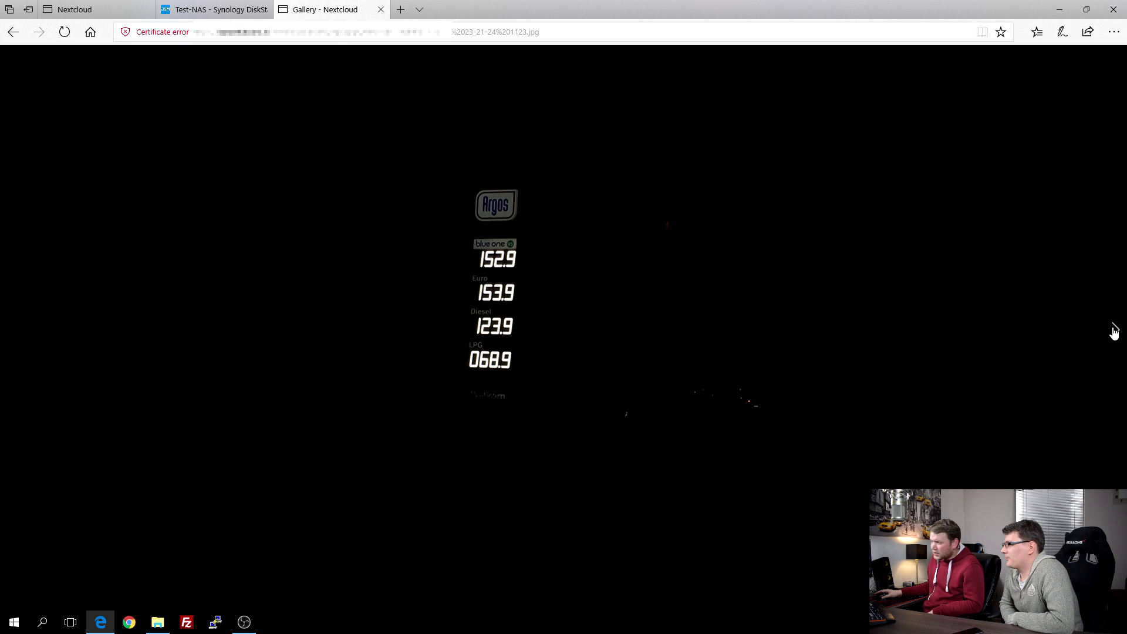
# - Page forward through the road-trip photos to Coast.jpg, step back once, then close the viewer
pyautogui.click(1114, 343)
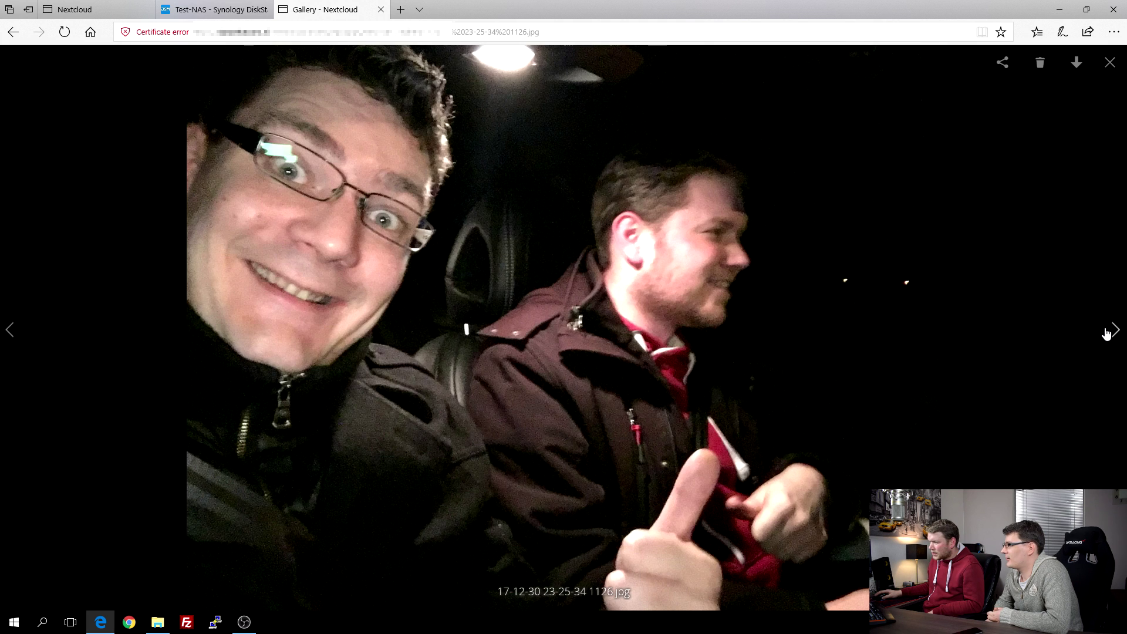
pyautogui.click(1115, 340)
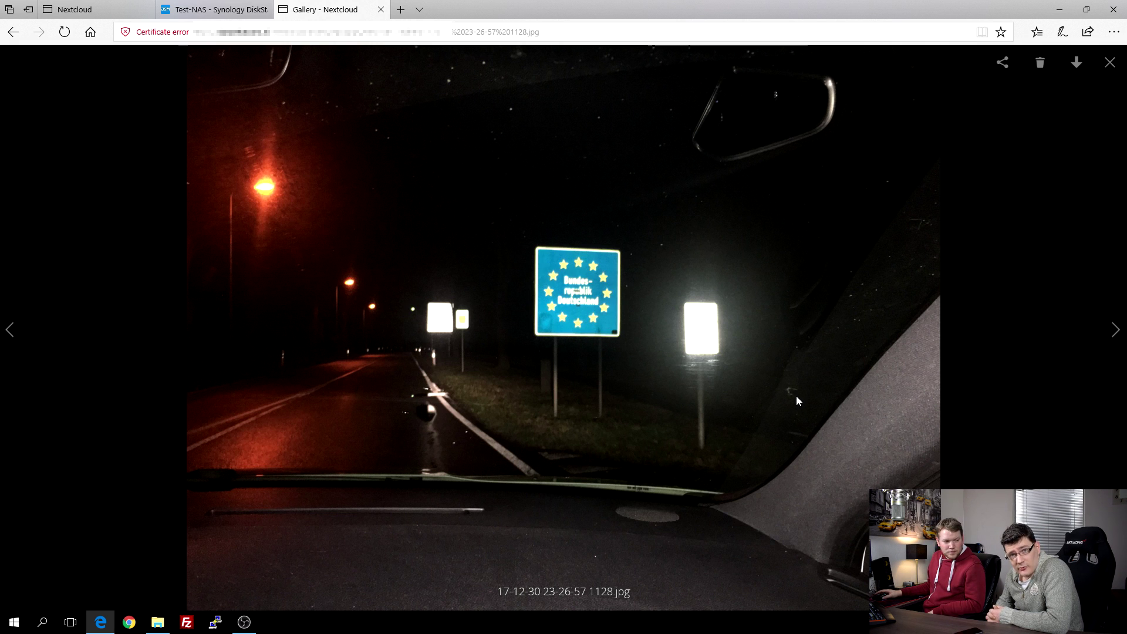
pyautogui.click(1115, 339)
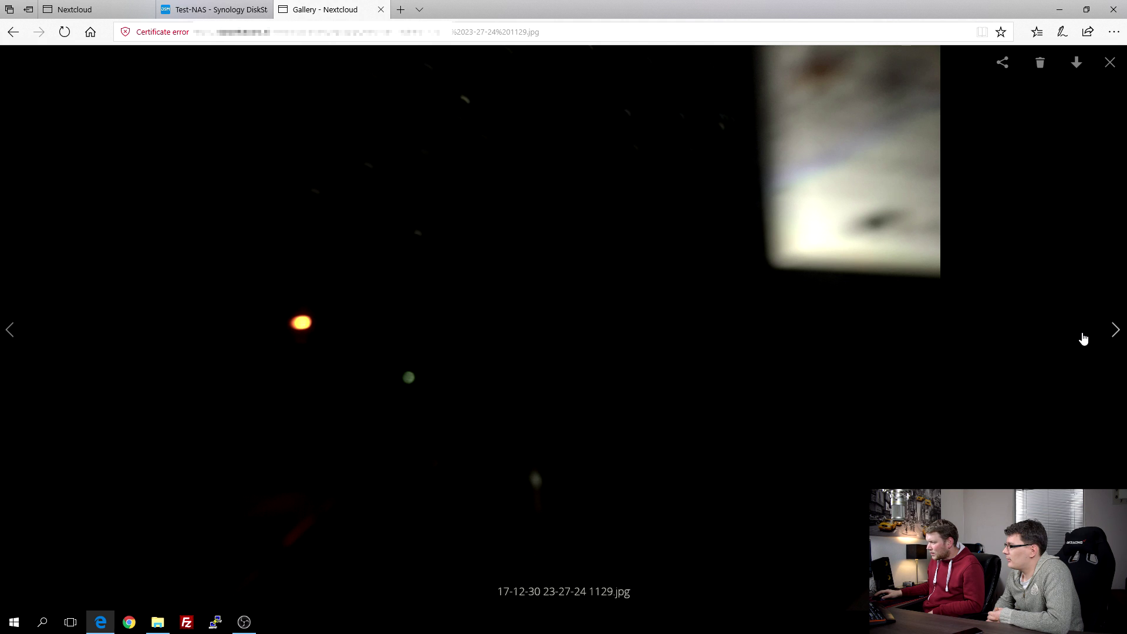
pyautogui.click(1112, 336)
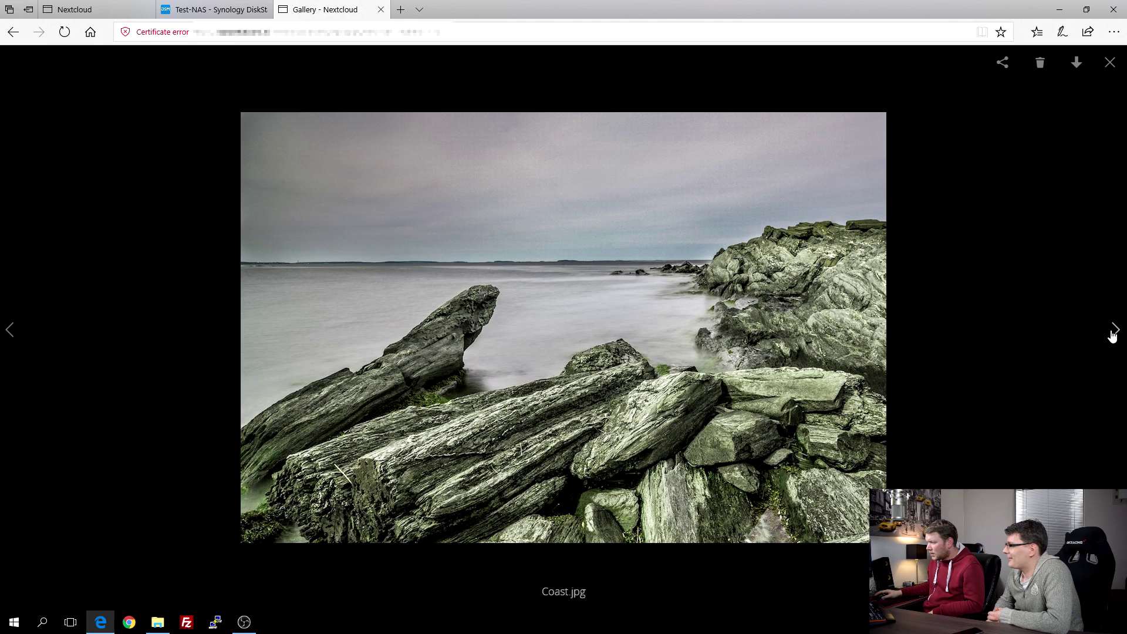
pyautogui.click(12, 330)
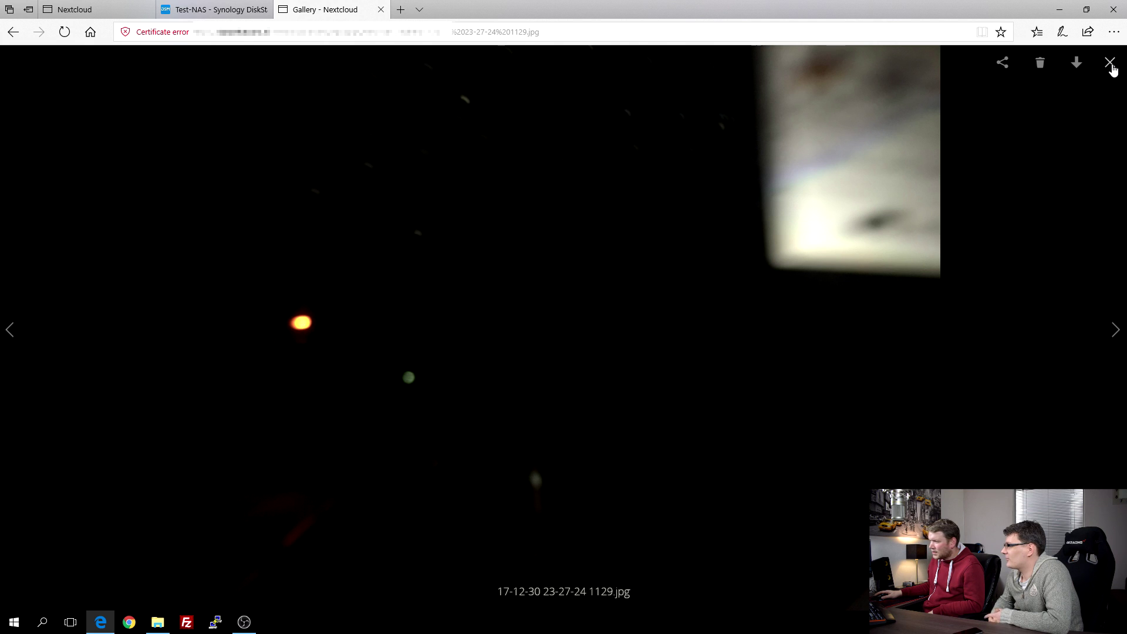
pyautogui.click(1110, 63)
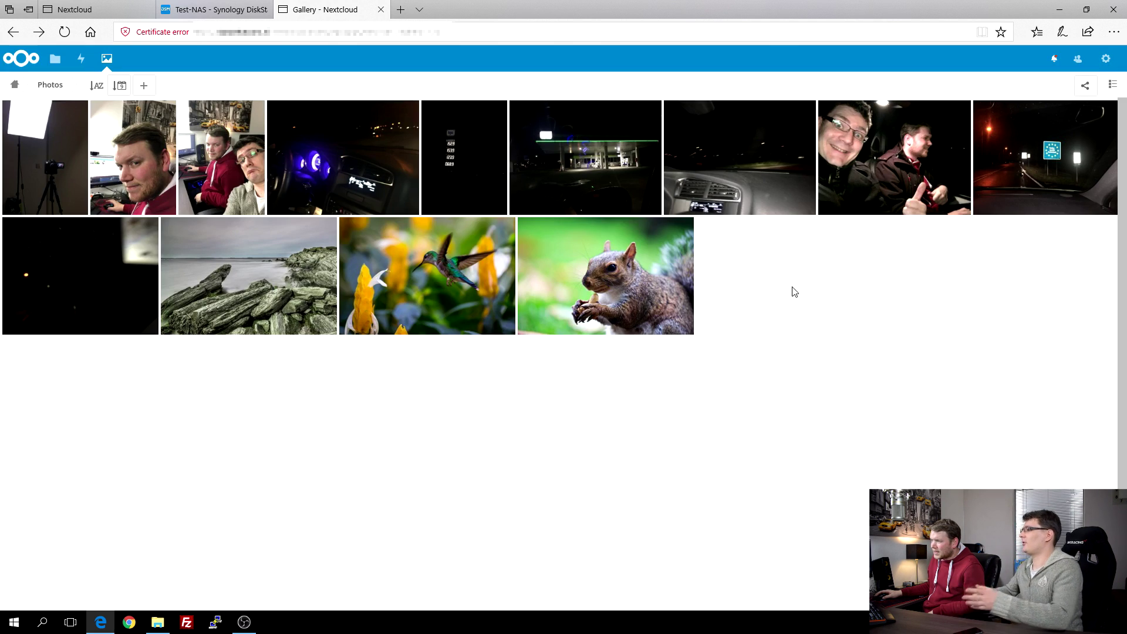